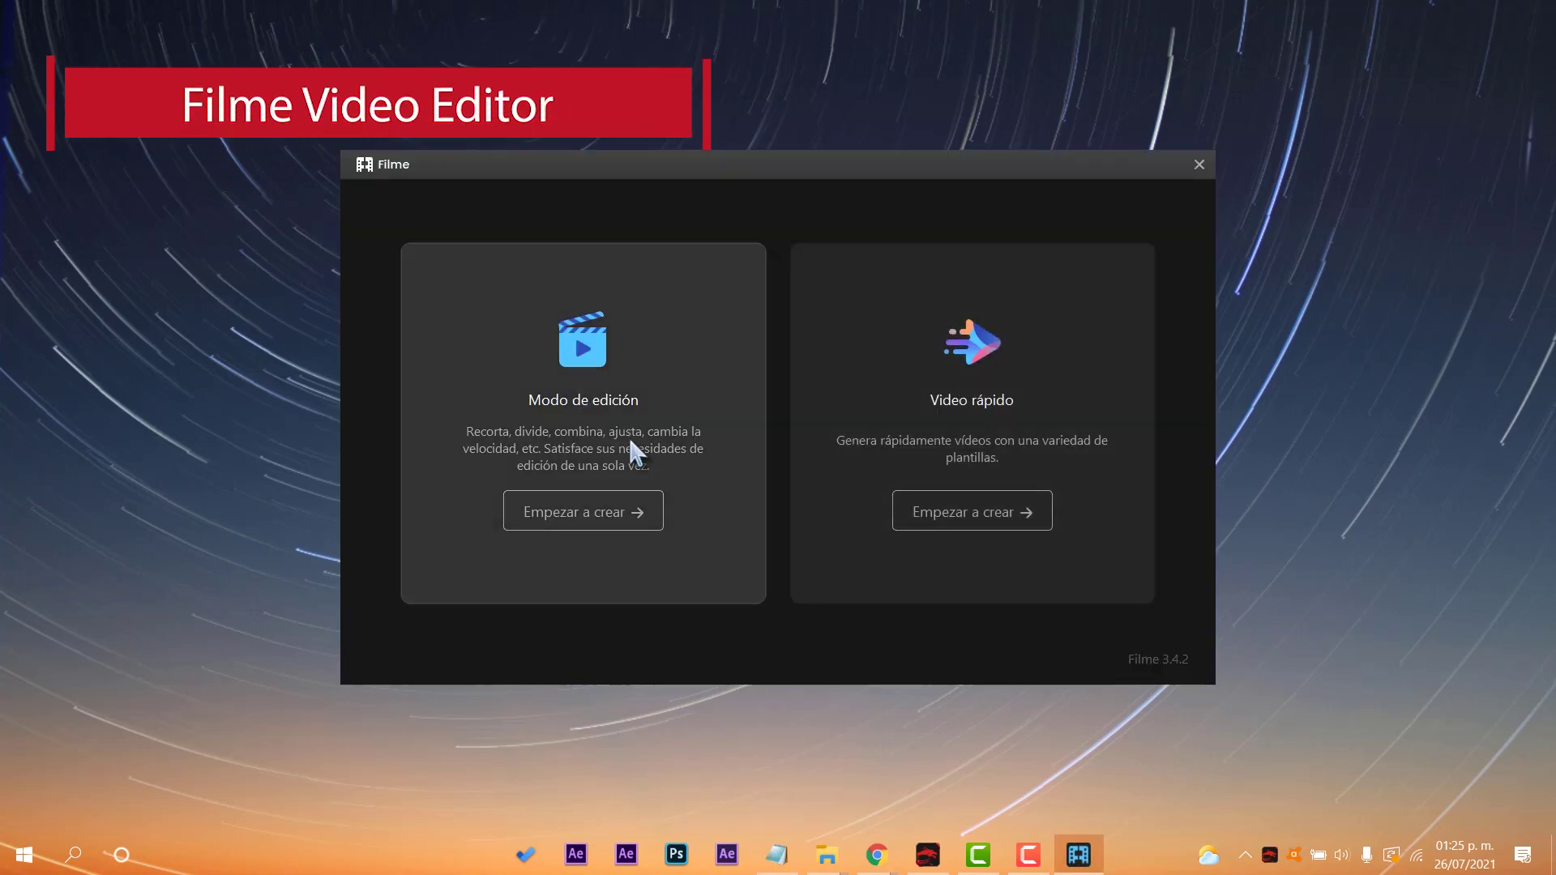
- Start a new project in editing mode (Modo de edición) and close the message center
{"action": "left_click", "coordinate": [605, 399]}
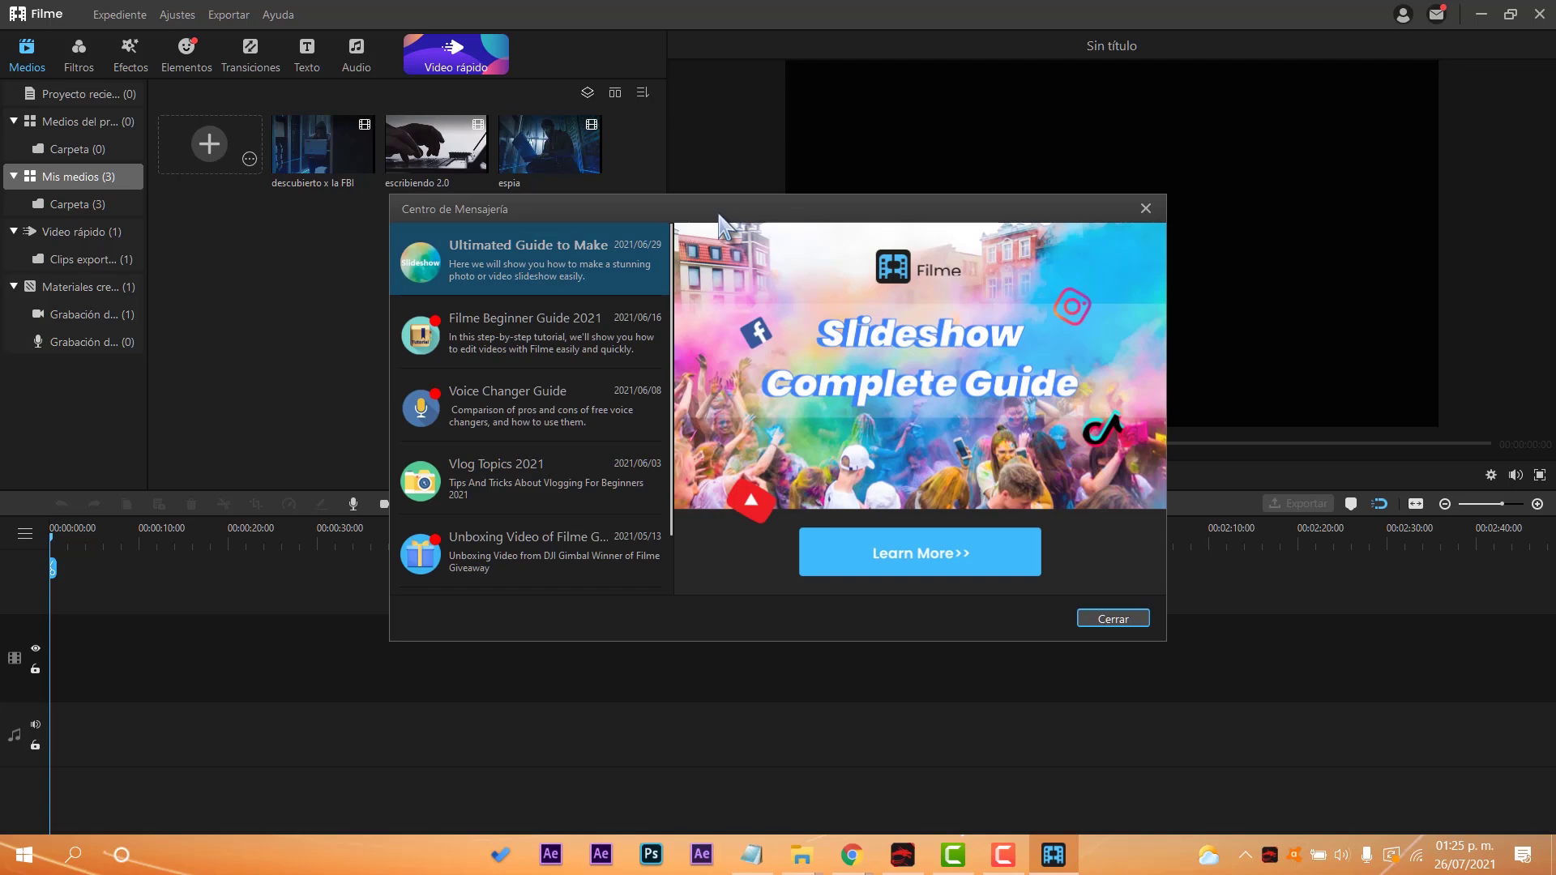
{"action": "left_click_drag", "start_coordinate": [759, 241], "coordinate": [744, 233]}
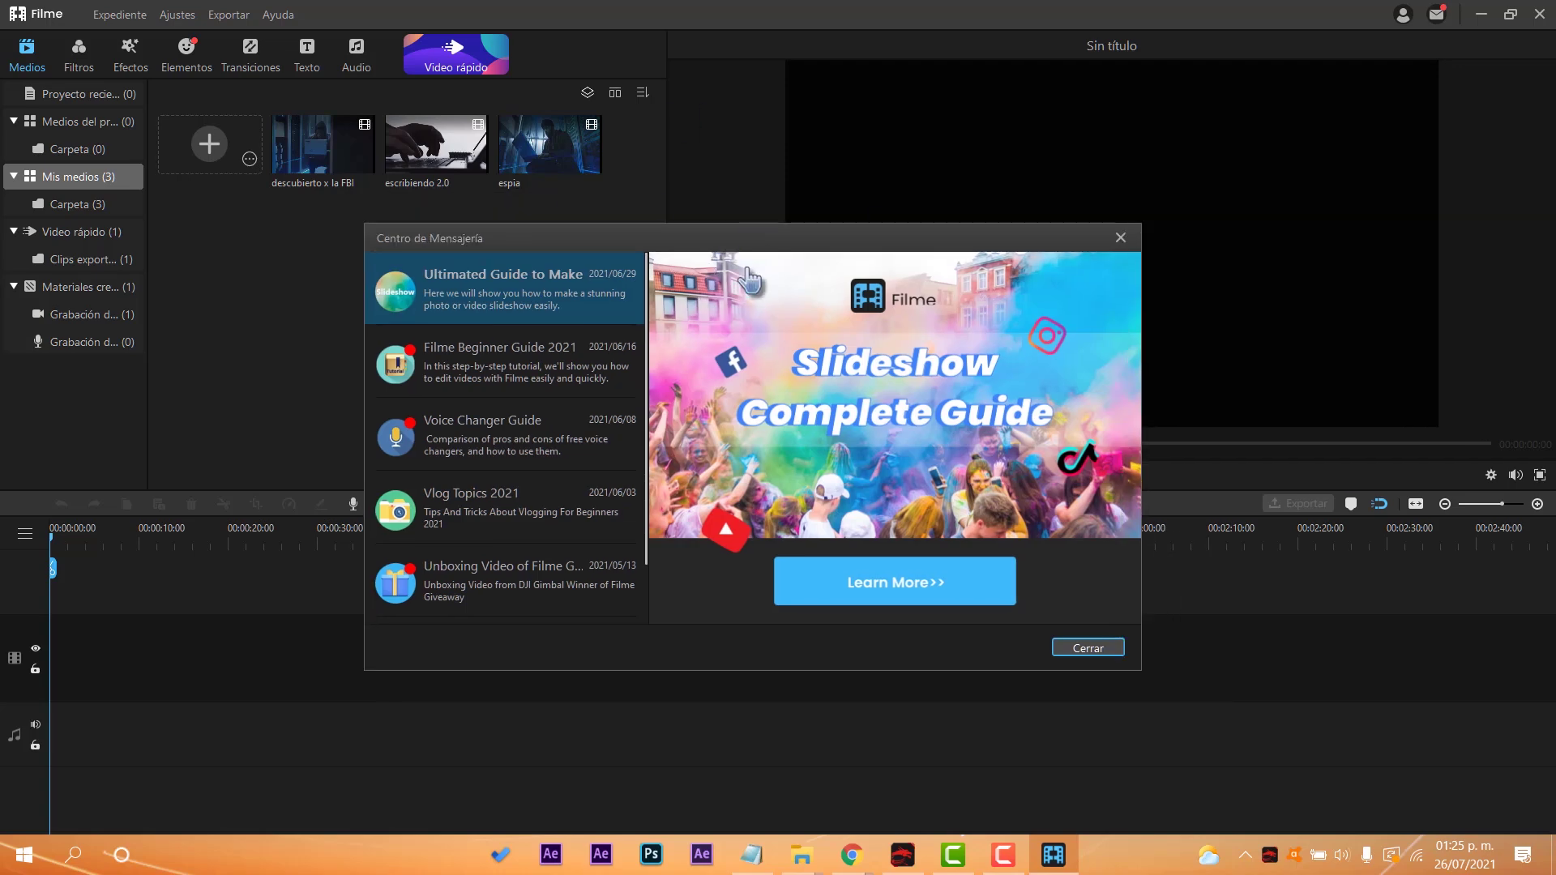
{"action": "left_click", "coordinate": [1121, 238]}
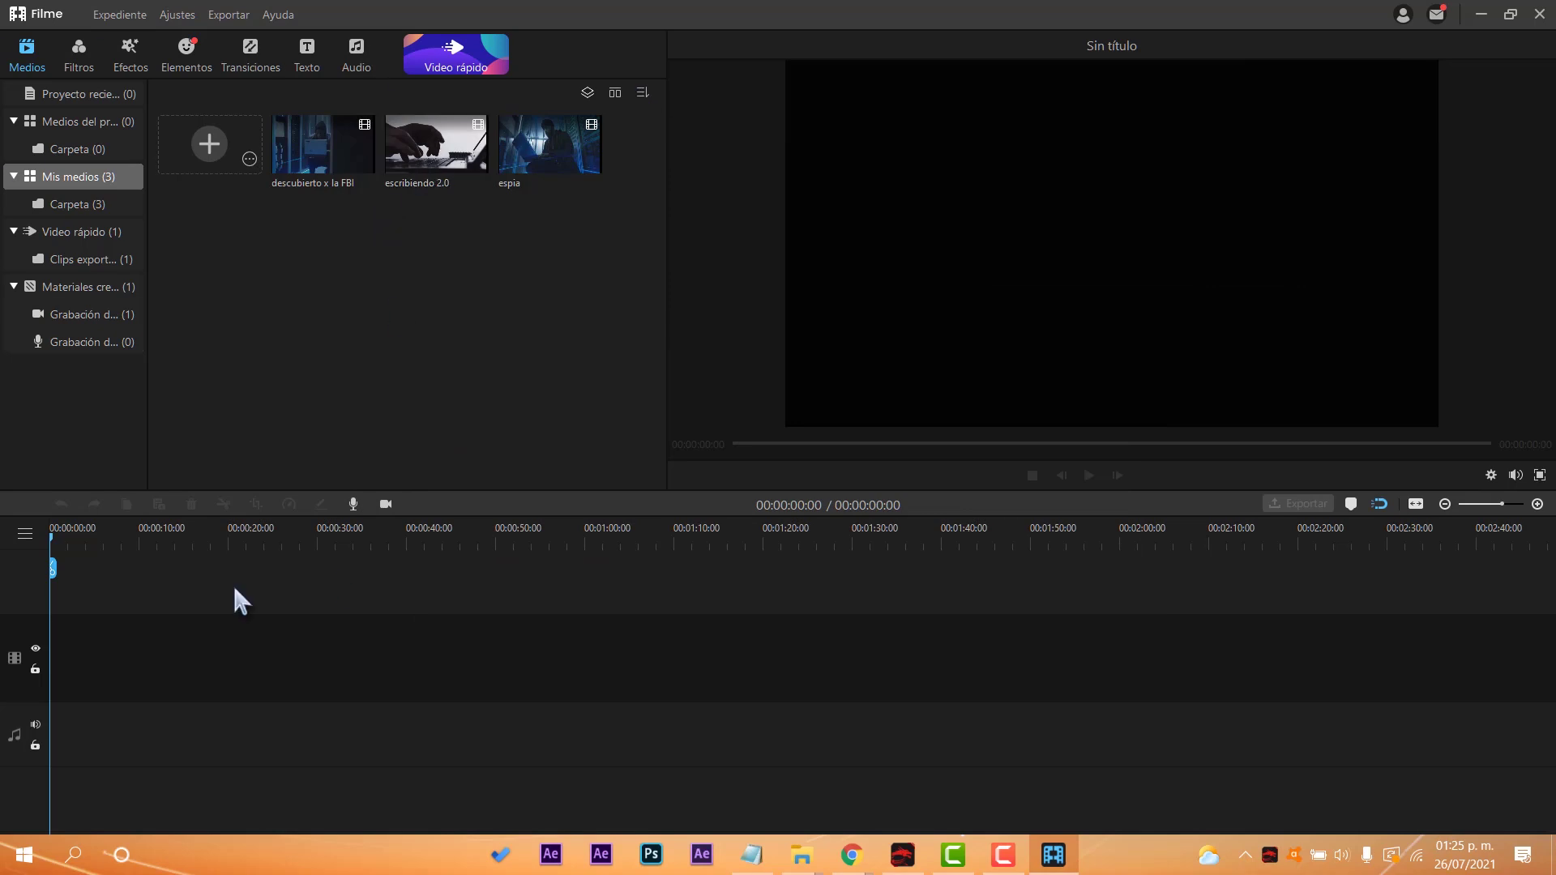
- Import the videos escribiendo en lapto and mujer y hombre hacker from the Fondo Videos folder into the media library
{"action": "left_click", "coordinate": [206, 164]}
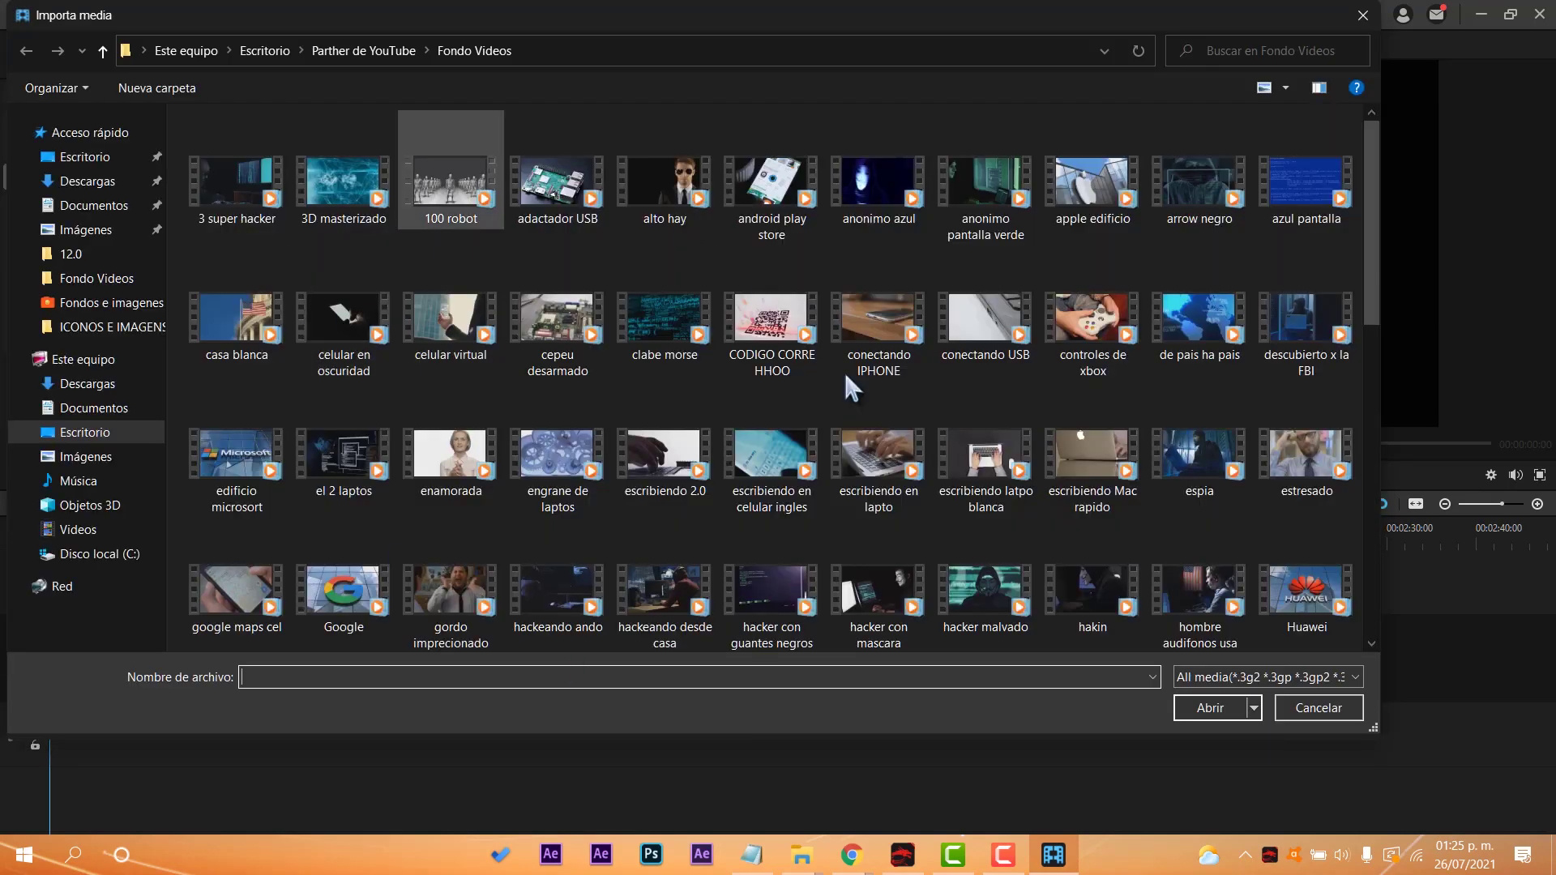
{"action": "left_click", "coordinate": [897, 449]}
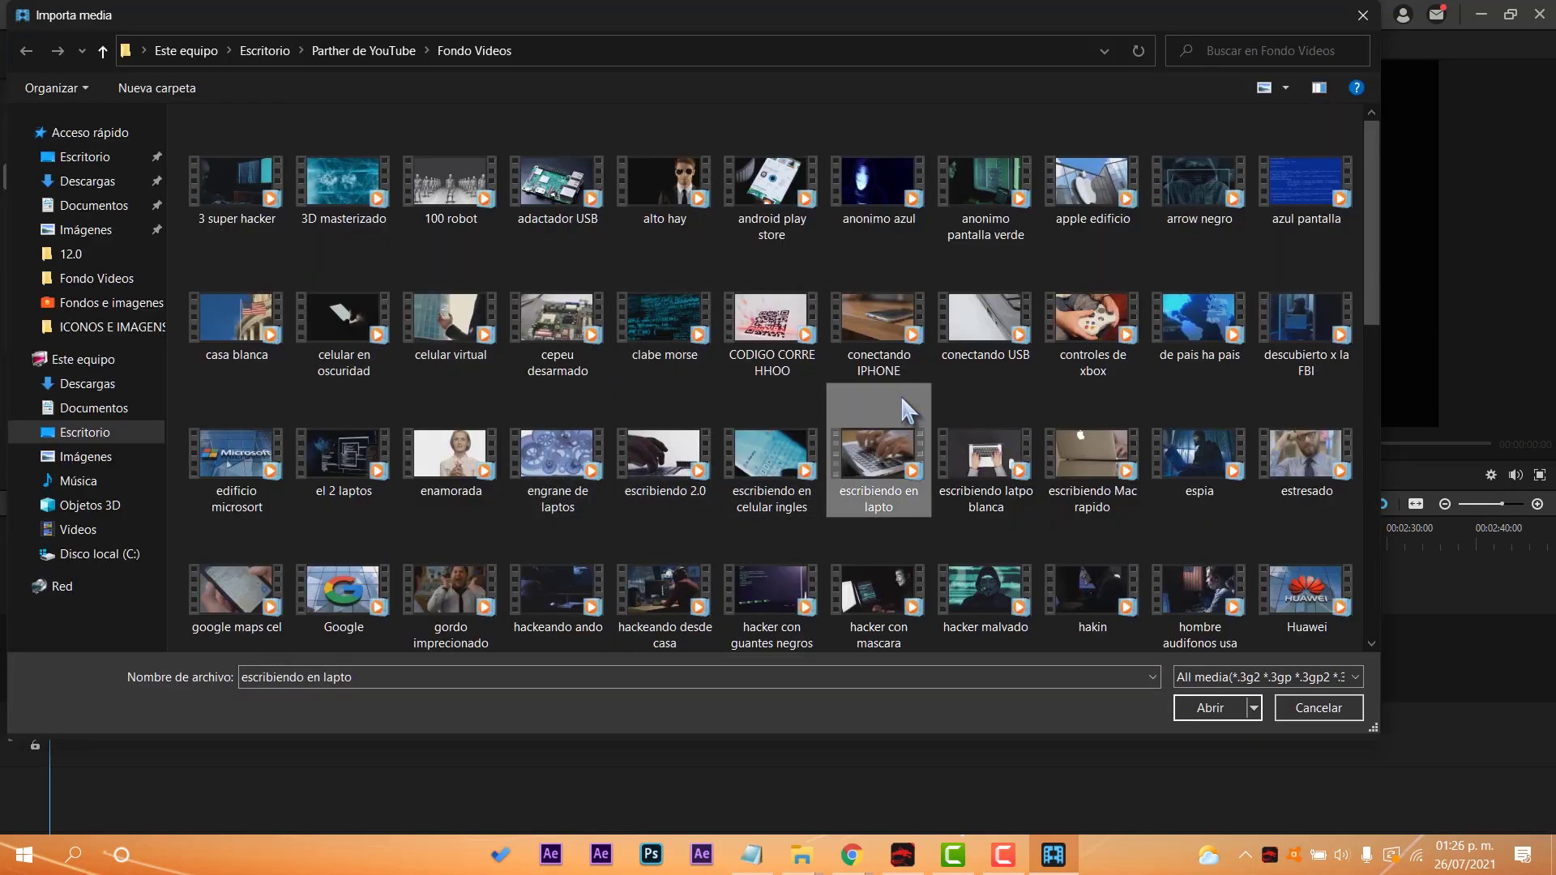
{"action": "double_click", "coordinate": [898, 458]}
{"action": "left_click", "coordinate": [209, 154]}
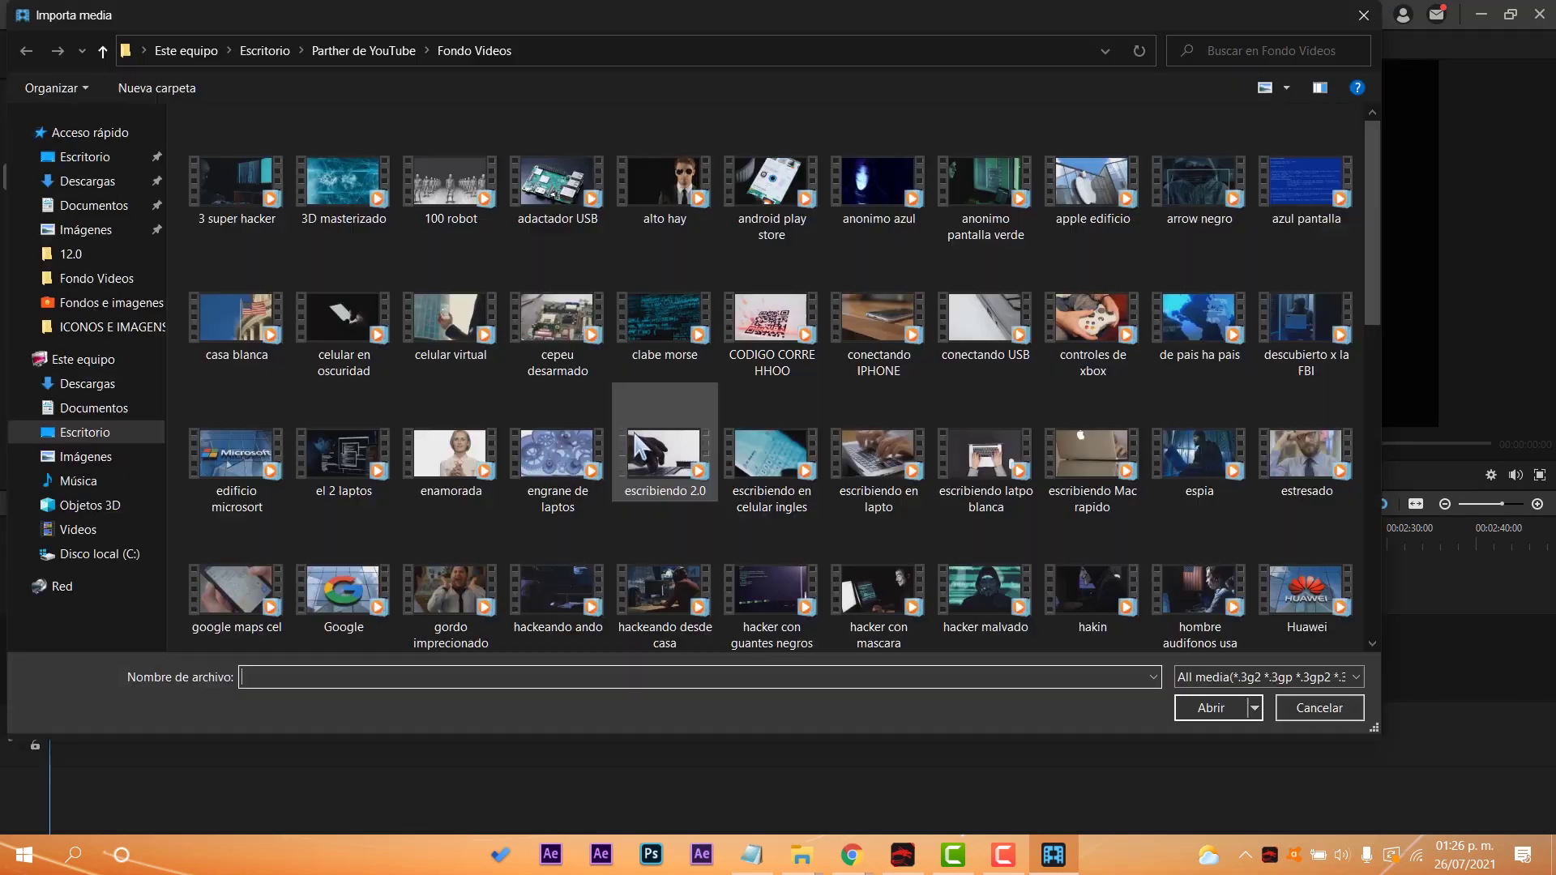
{"action": "double_click", "coordinate": [886, 271]}
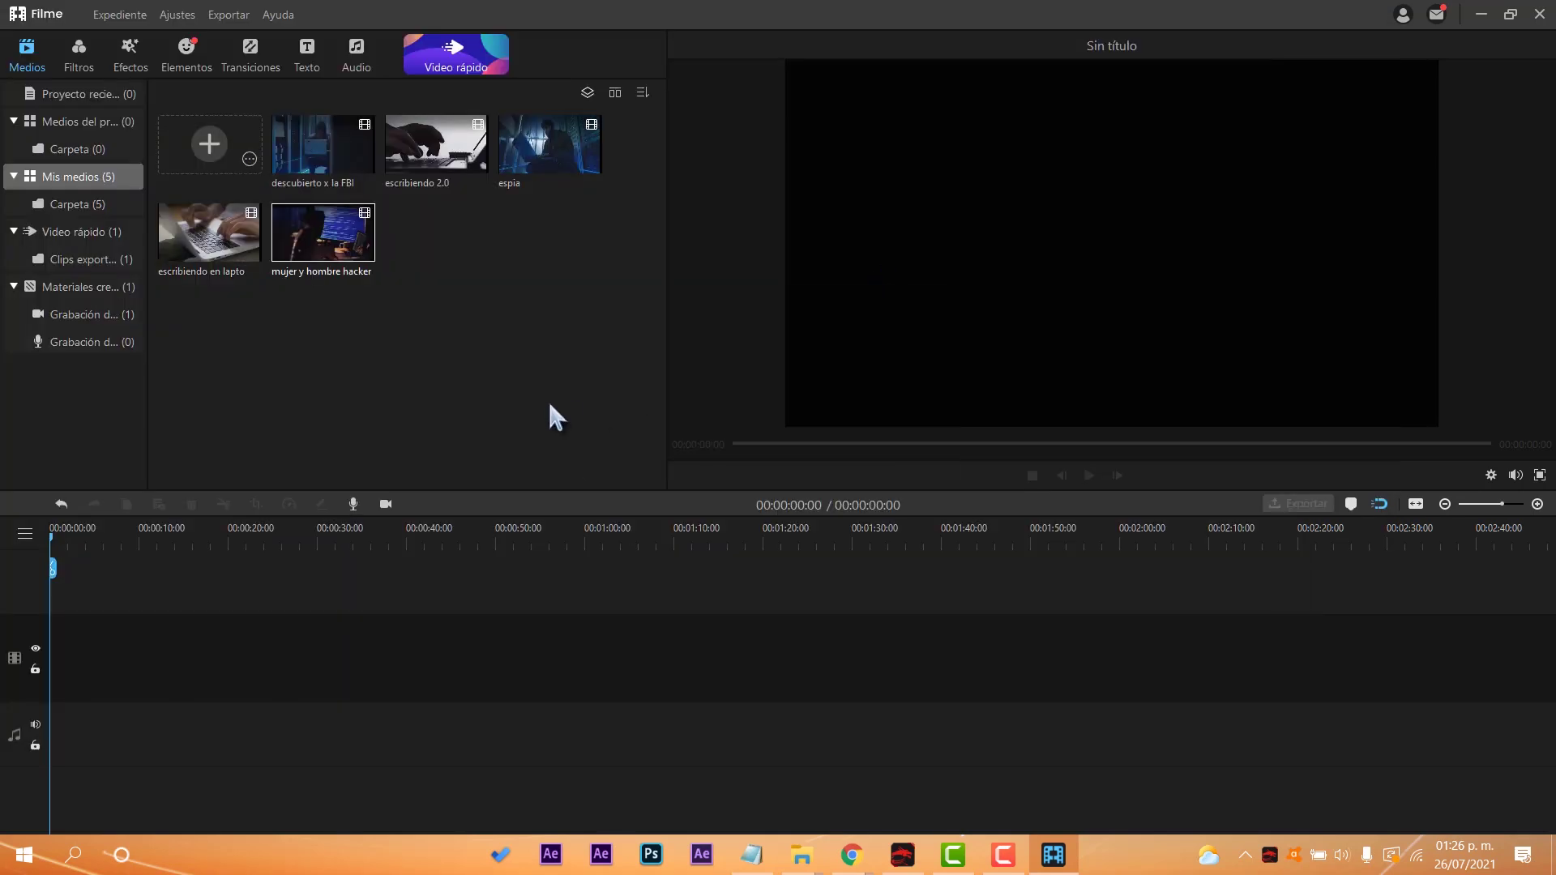
- Add mujer y hombre hacker, escribiendo en lapto and descubierto x la FBI to the timeline, each one placed before the previous clip
{"action": "left_click", "coordinate": [322, 232]}
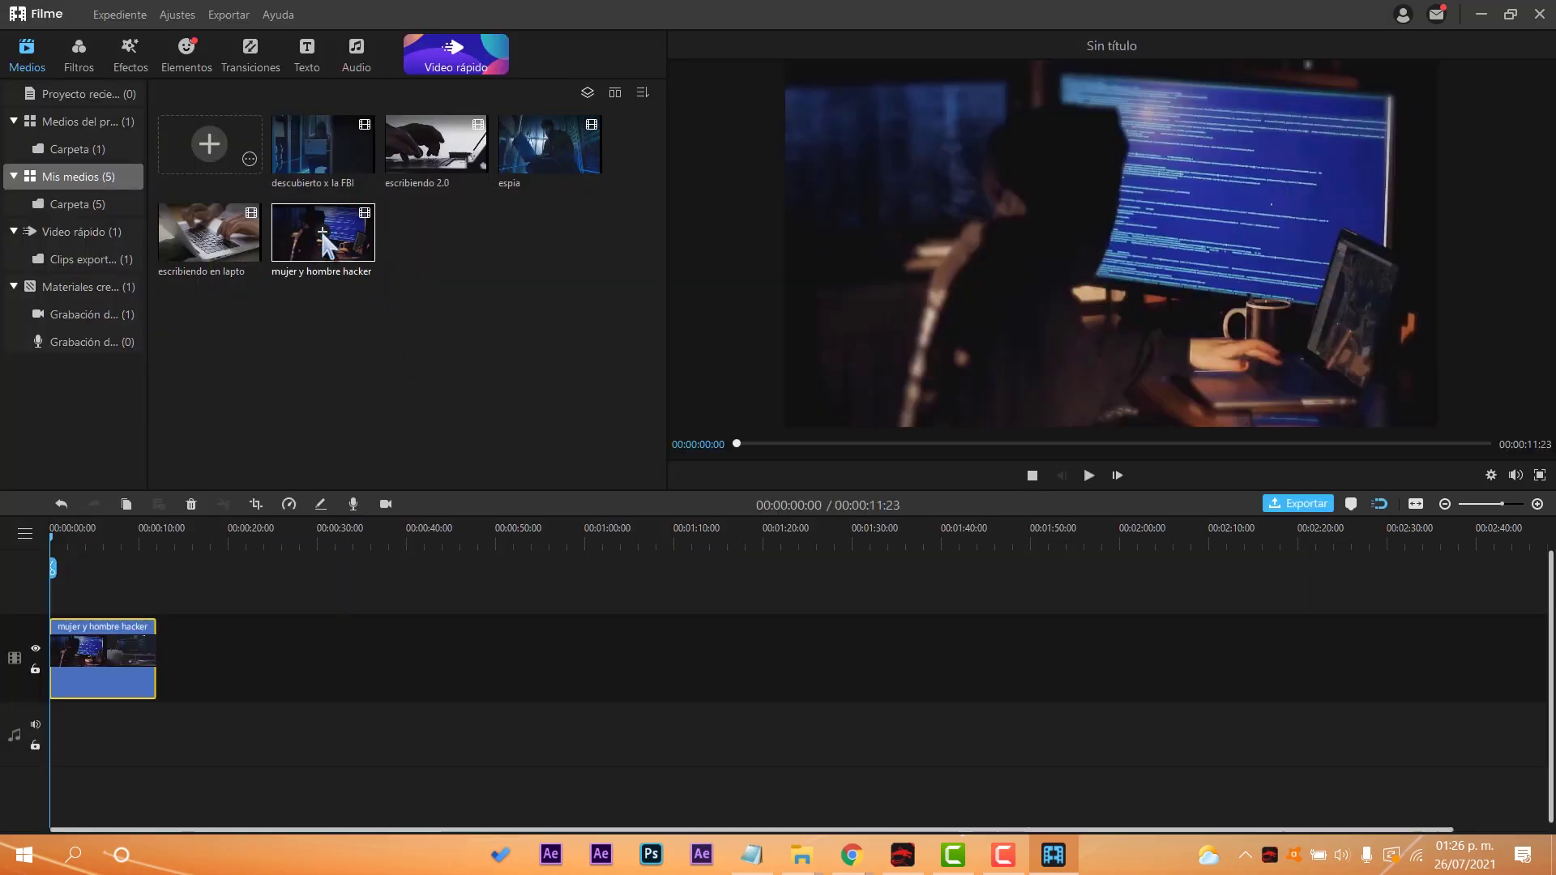
{"action": "left_click", "coordinate": [209, 232]}
{"action": "left_click", "coordinate": [321, 144]}
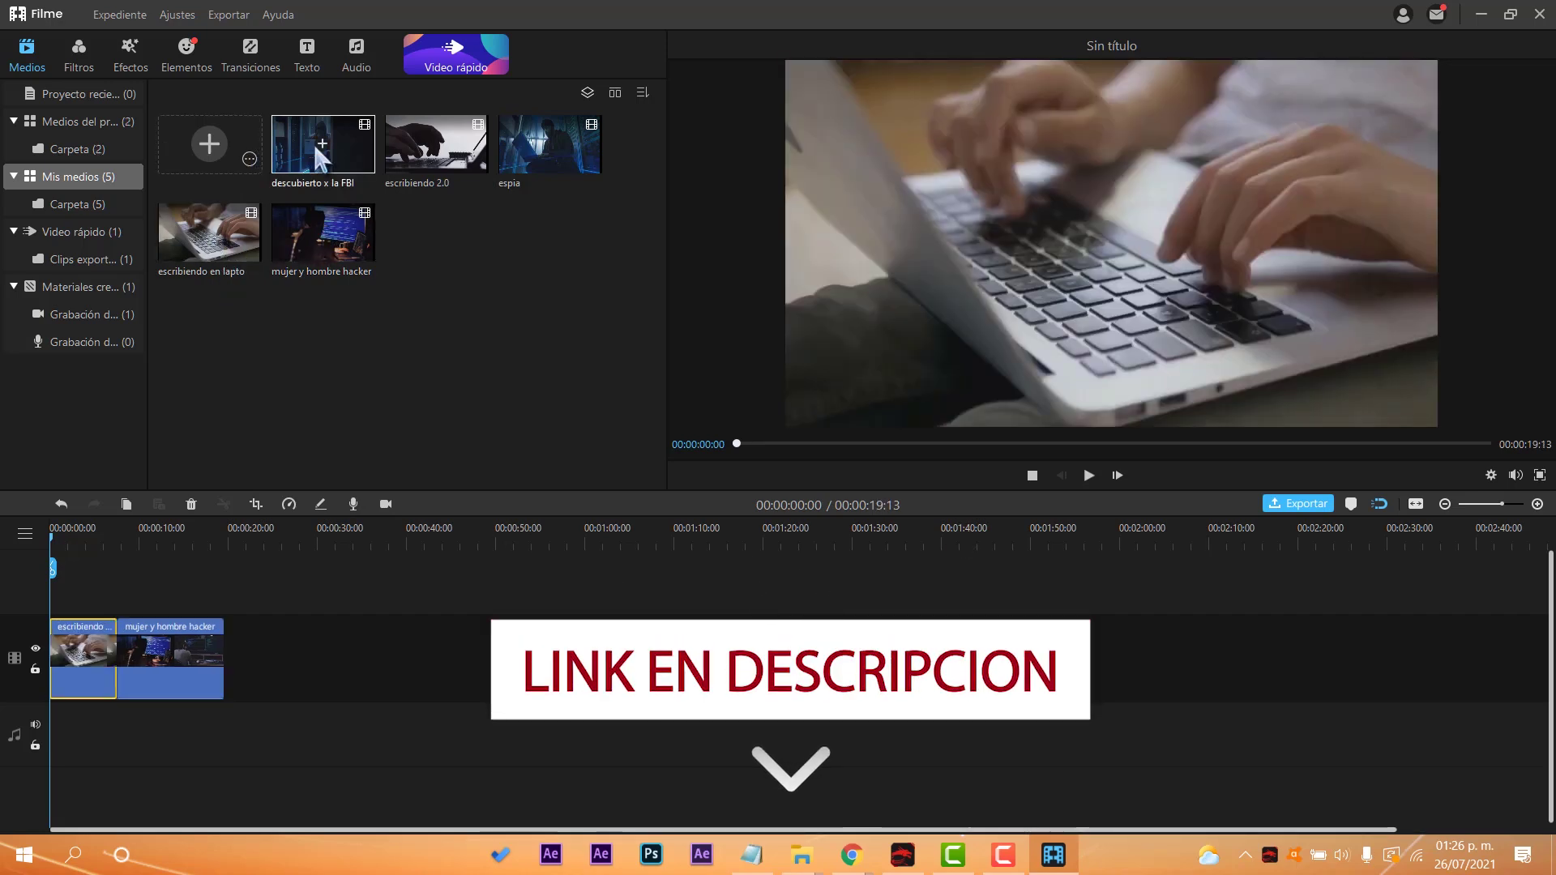
- Split the descubierto x la FBI clip at 00:00:06:17
{"action": "left_click_drag", "start_coordinate": [178, 561], "coordinate": [99, 583]}
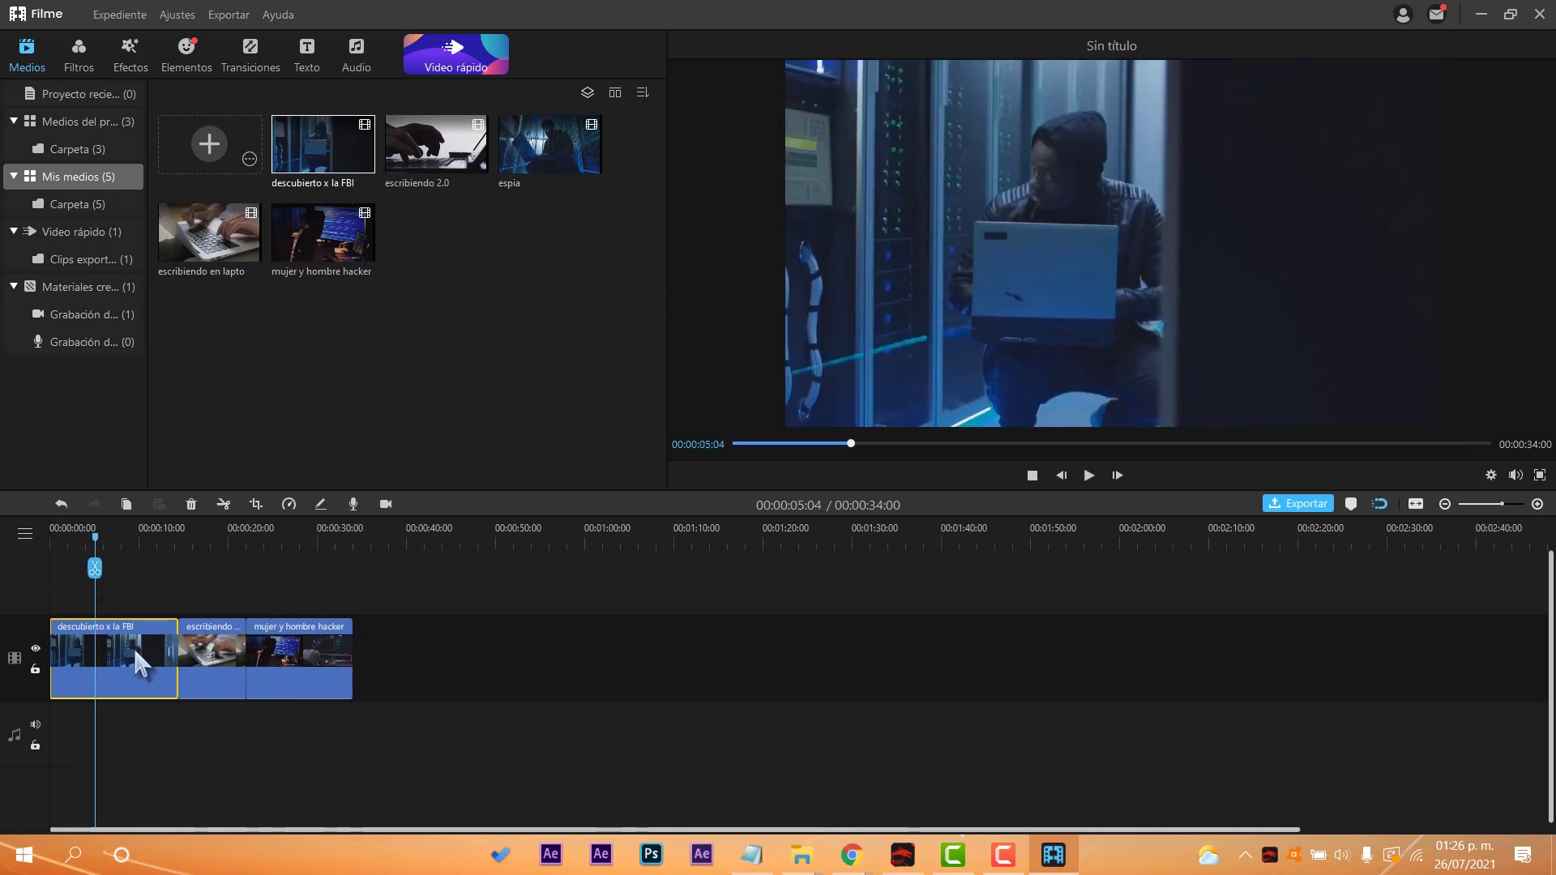
{"action": "left_click_drag", "start_coordinate": [95, 569], "coordinate": [109, 569]}
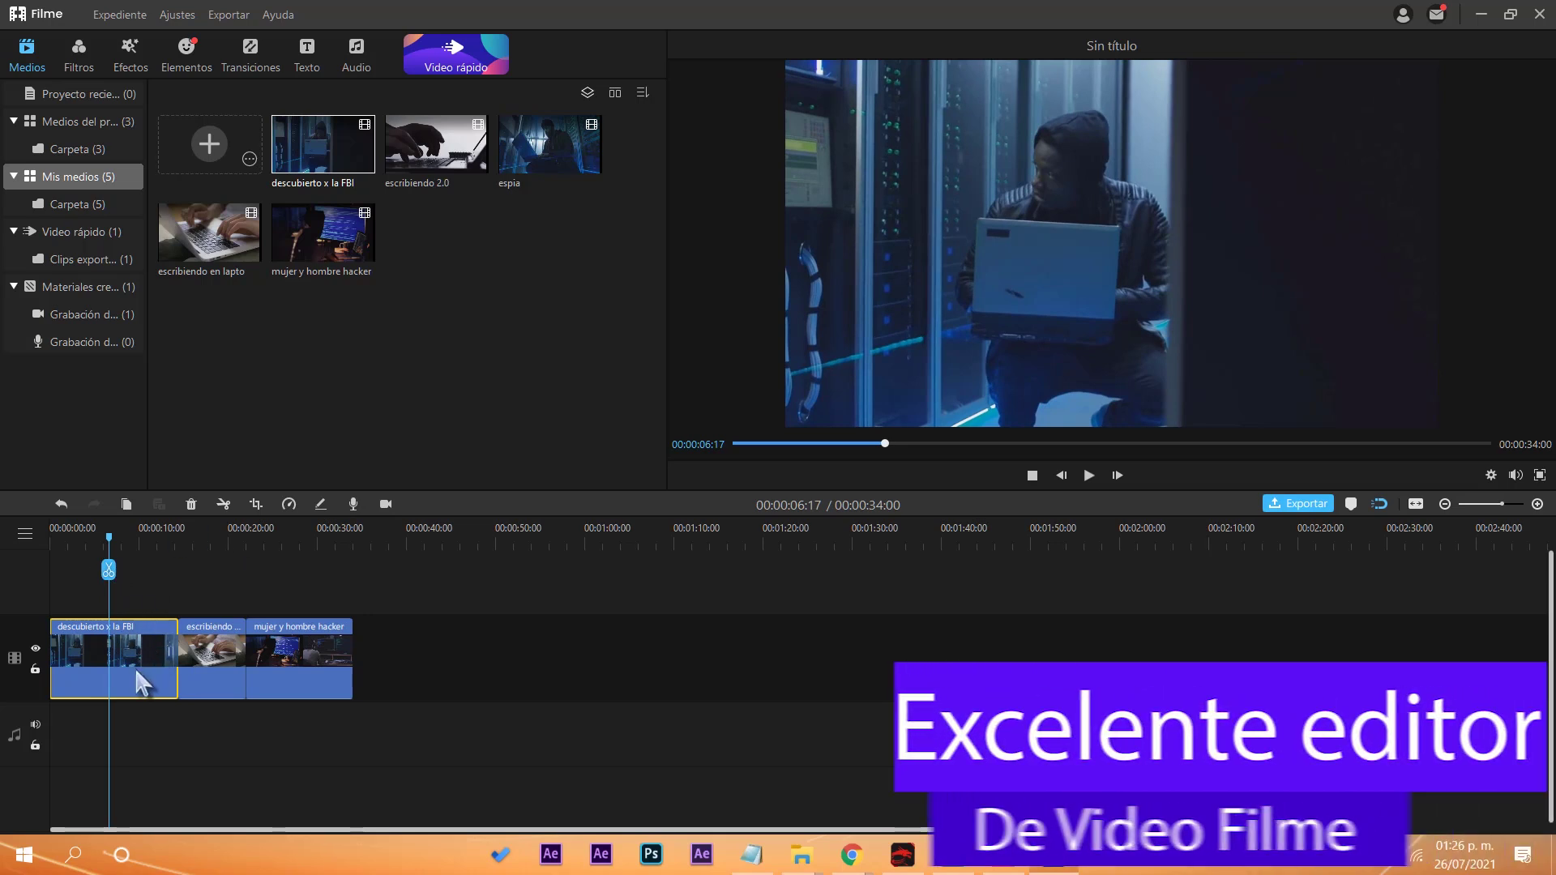
{"action": "left_click", "coordinate": [223, 504]}
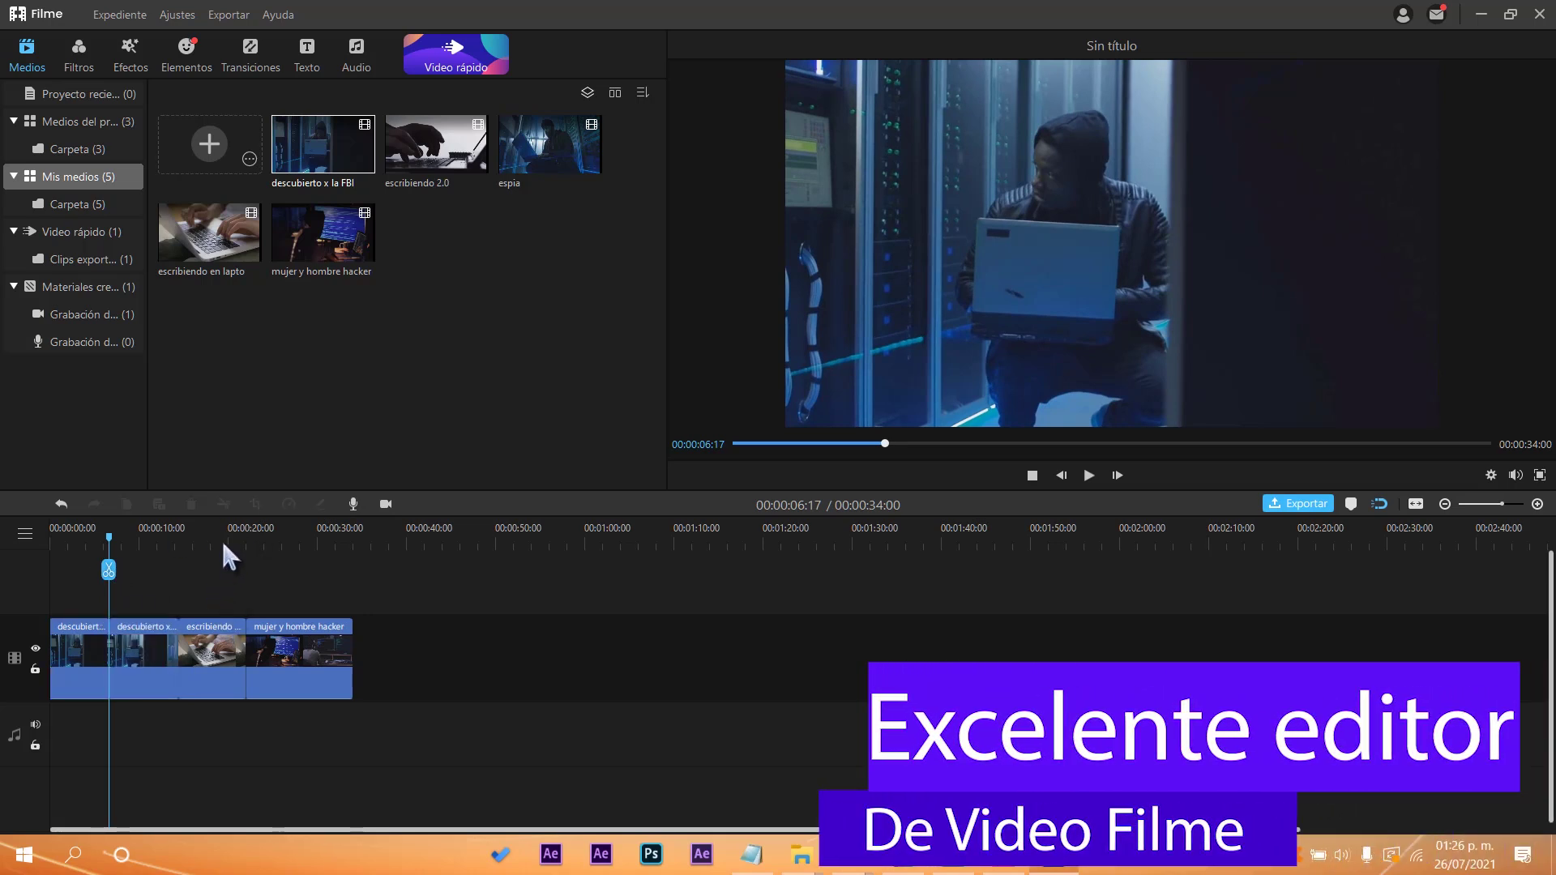
- Apply a crop to the escribiendo en lapto clip with the original proportion at 1280 x 720
{"action": "left_click", "coordinate": [223, 551]}
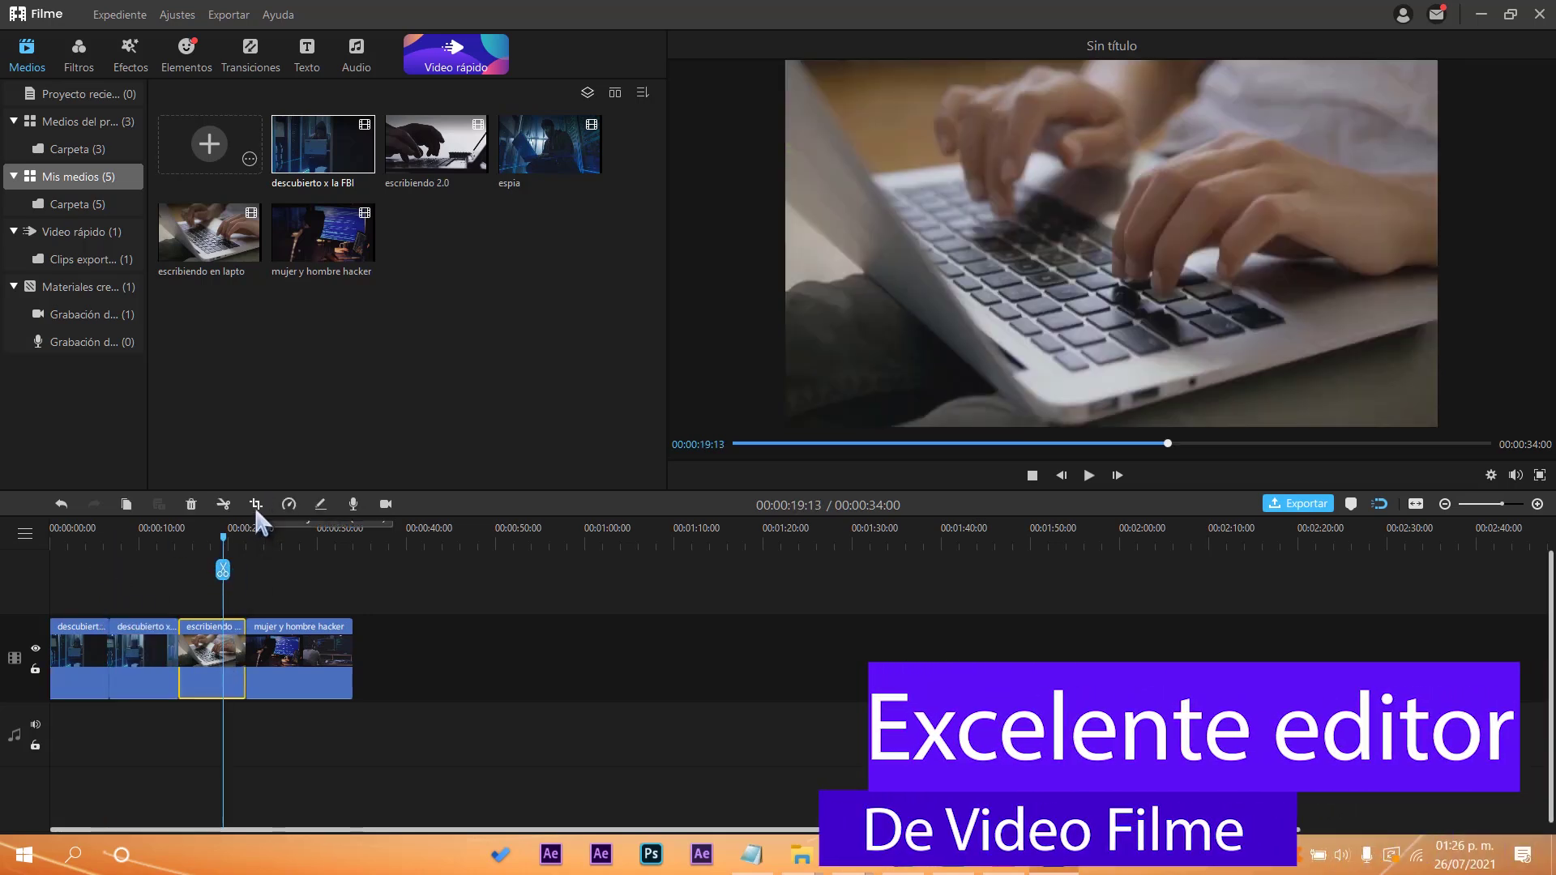
{"action": "left_click", "coordinate": [256, 505]}
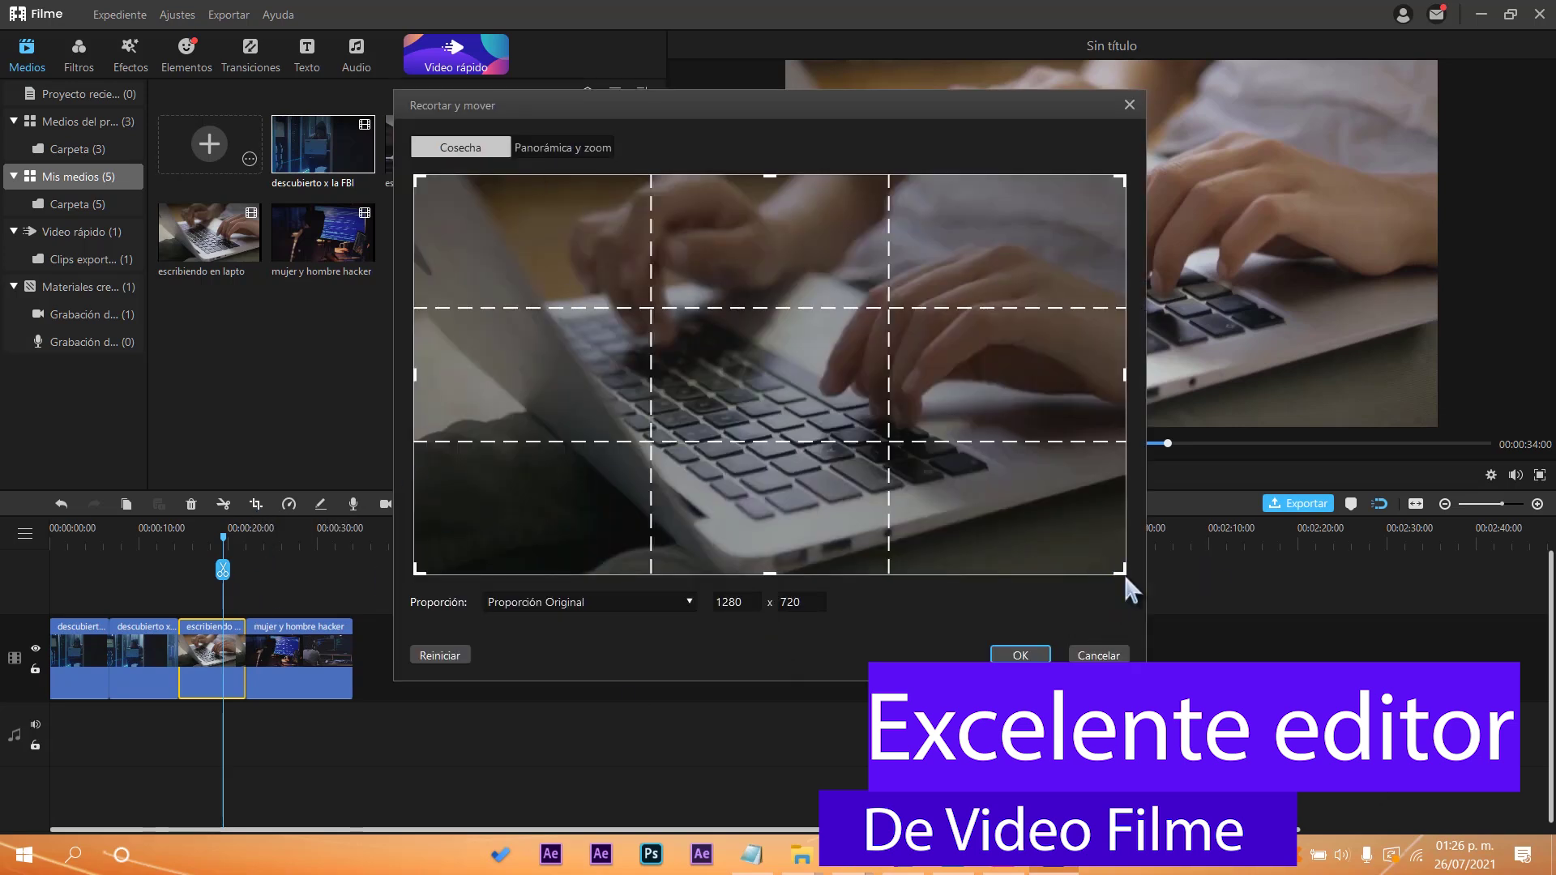
{"action": "mouse_move", "coordinate": [1128, 577]}
{"action": "left_mouse_down"}
{"action": "mouse_move", "coordinate": [1060, 548]}
{"action": "mouse_move", "coordinate": [1125, 574]}
{"action": "left_mouse_up"}
{"action": "left_click", "coordinate": [1024, 655]}
- Speed up the mujer y hombre hacker clip at the end of the timeline and play it back
{"action": "left_click", "coordinate": [340, 677]}
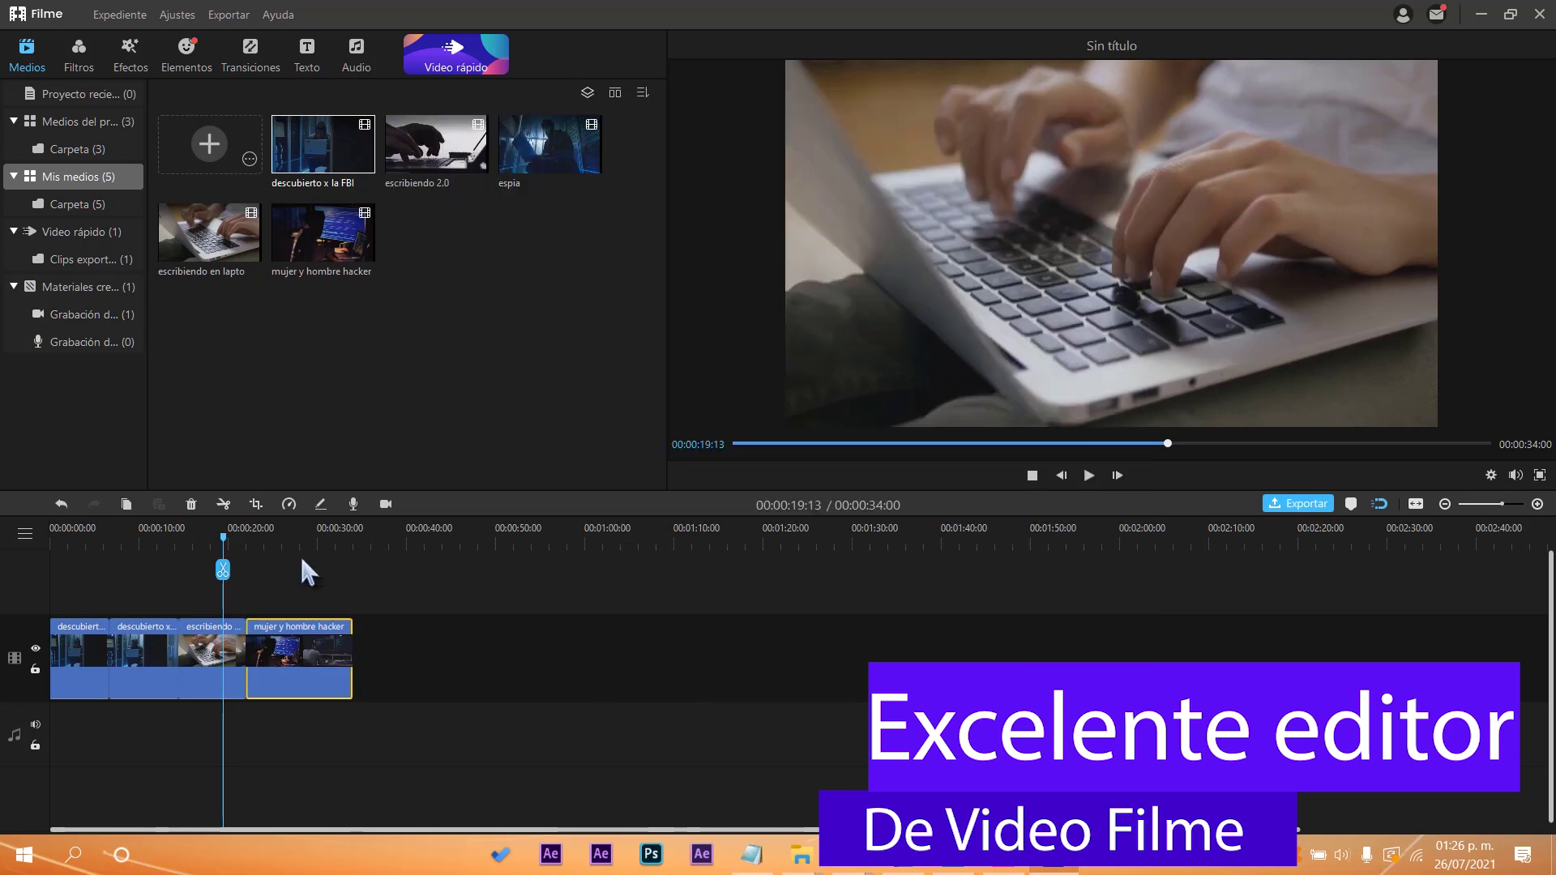
{"action": "left_click_drag", "start_coordinate": [224, 572], "coordinate": [297, 571]}
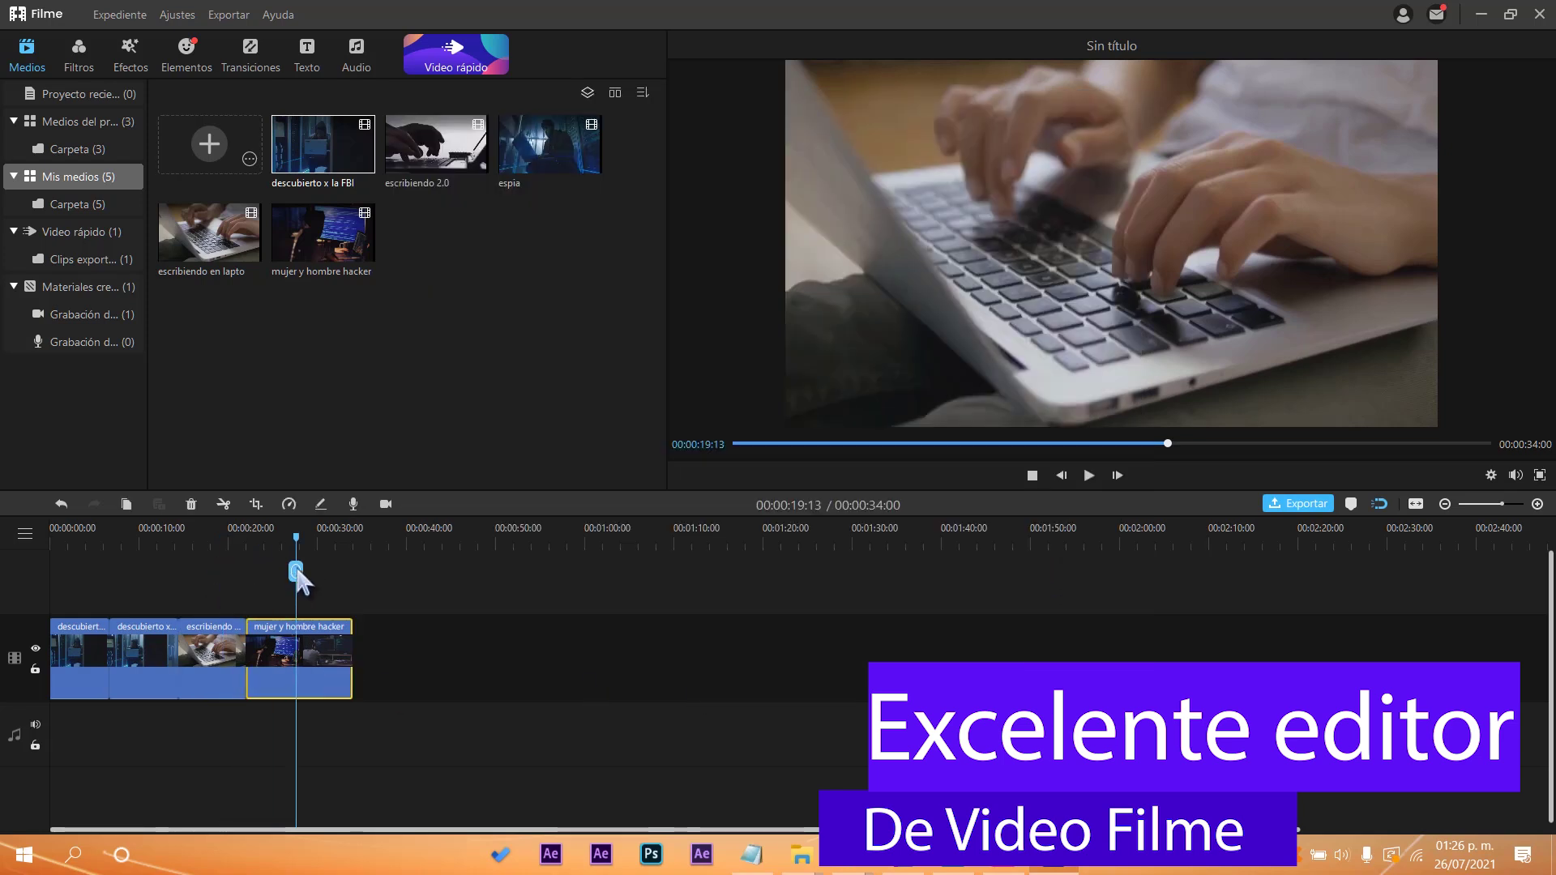
{"action": "right_click", "coordinate": [327, 673]}
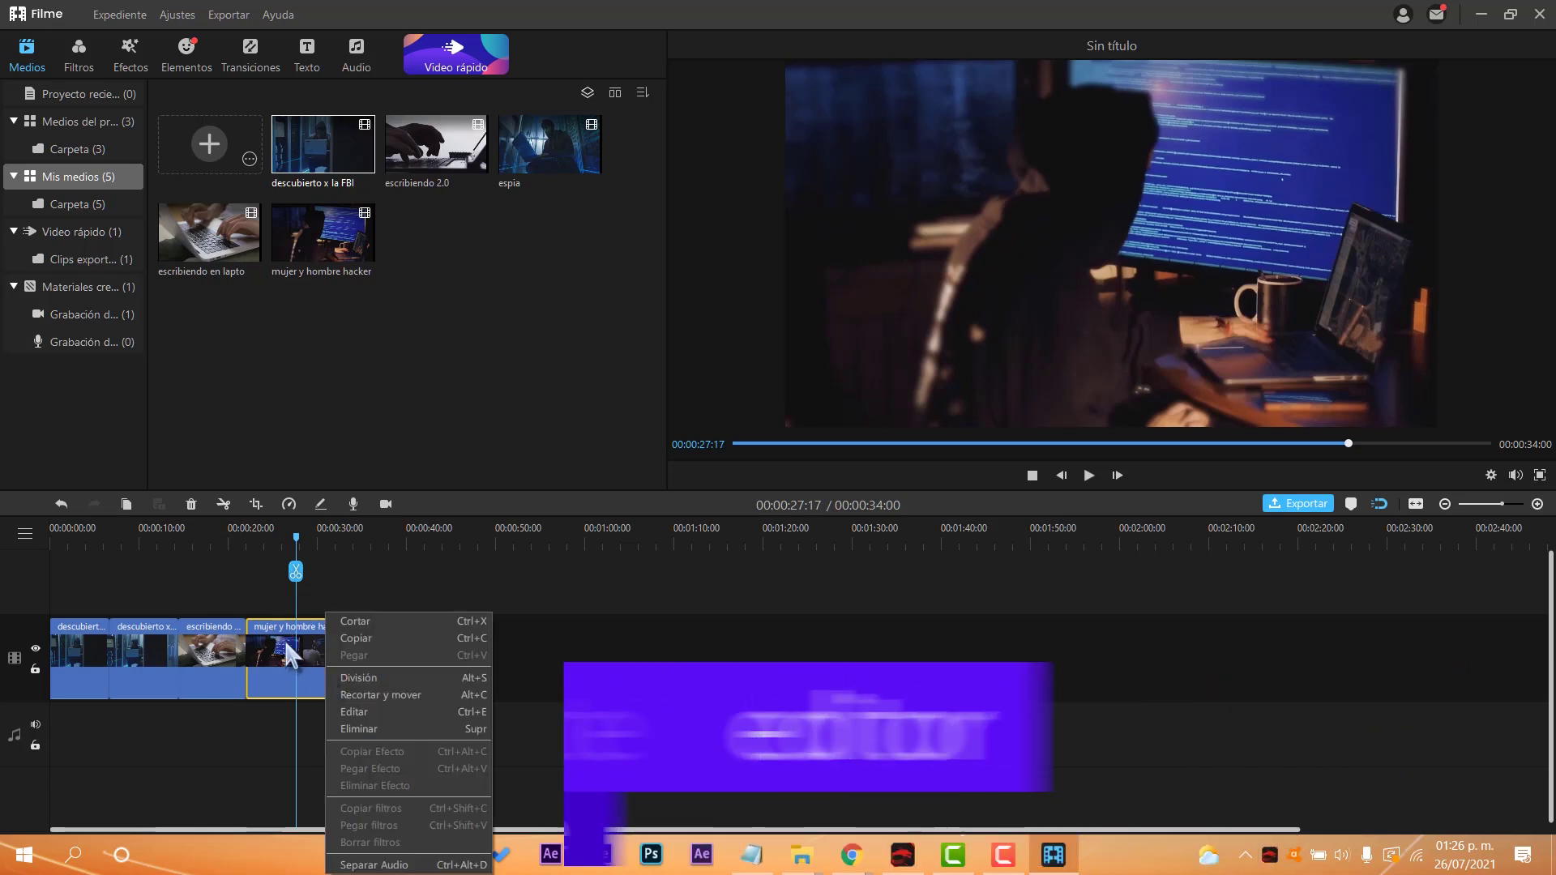
{"action": "key", "text": "Escape"}
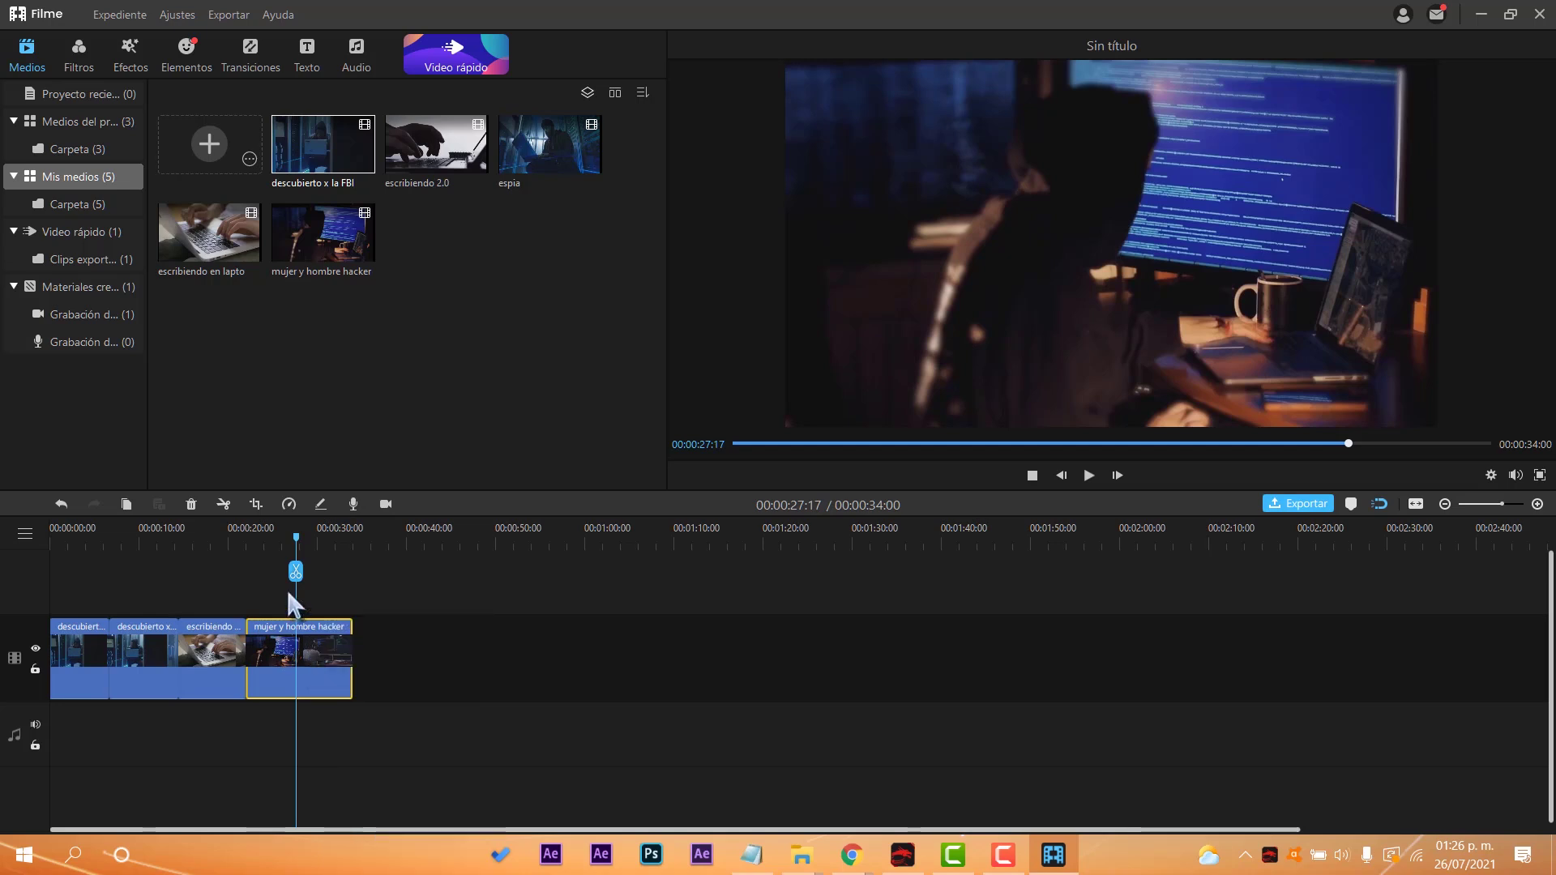
{"action": "left_click", "coordinate": [289, 504]}
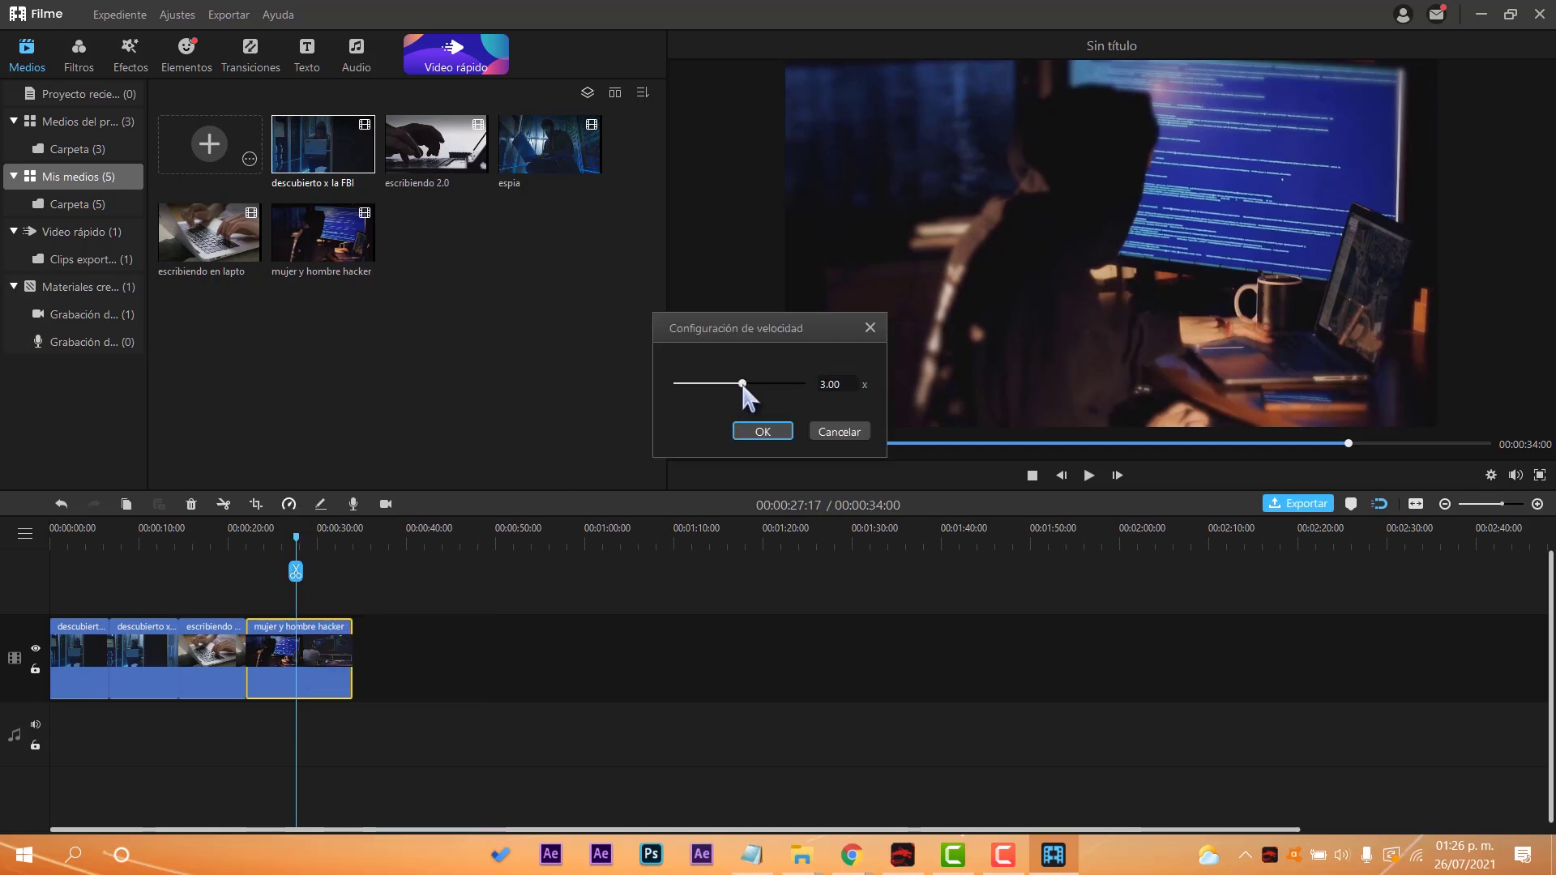
{"action": "left_click", "coordinate": [763, 432]}
{"action": "left_click_drag", "start_coordinate": [270, 573], "coordinate": [245, 577]}
{"action": "left_click", "coordinate": [1089, 477]}
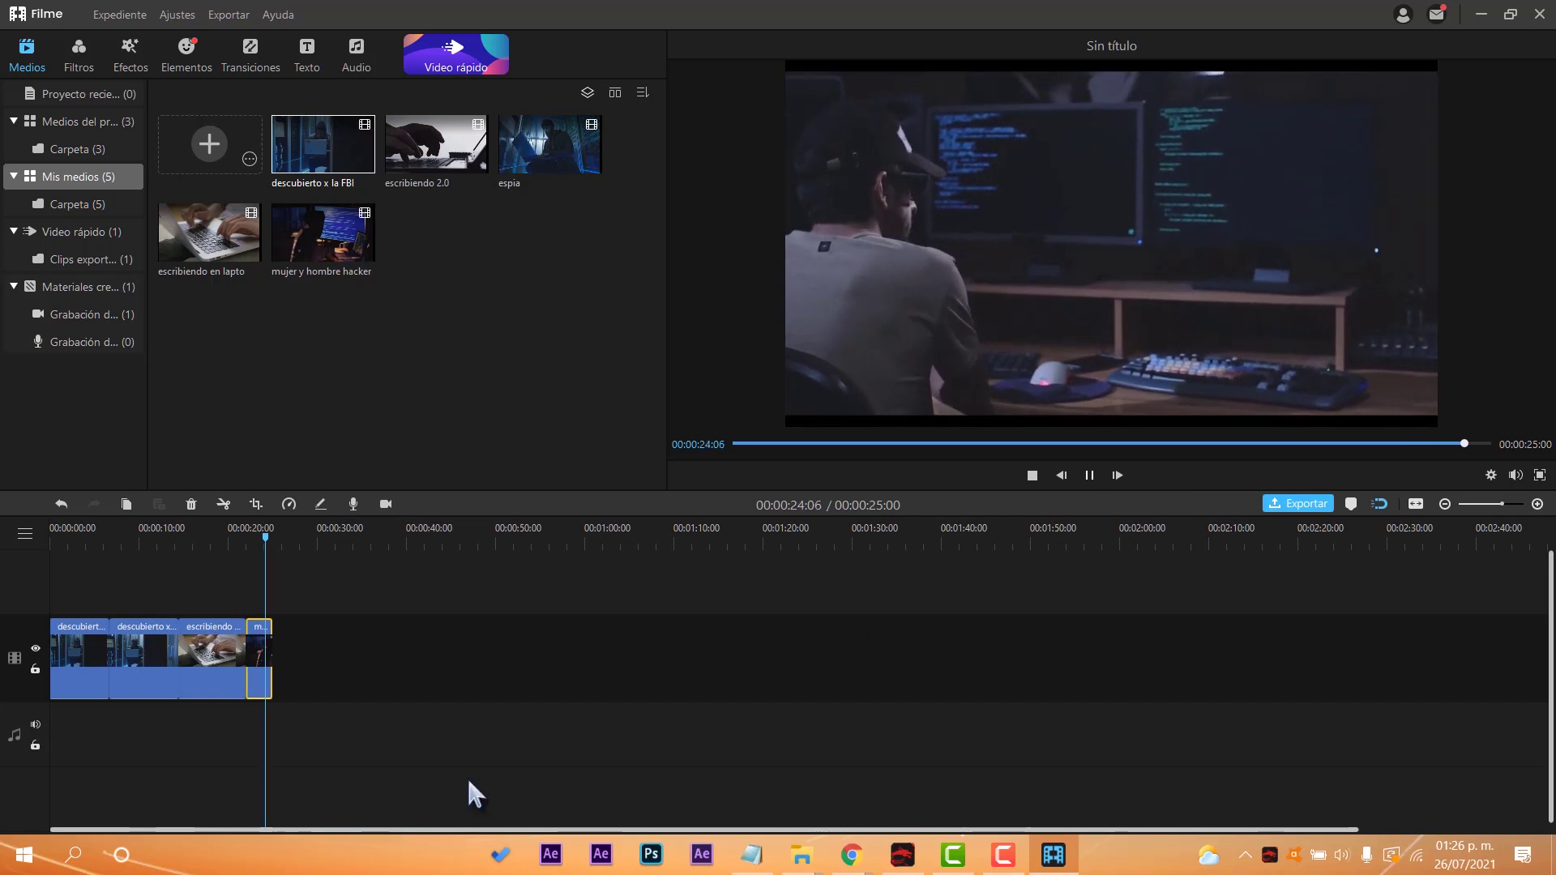
- Slow down the escribiendo en lapto clip, preview it and split it at 00:00:20:17
{"action": "left_click", "coordinate": [213, 644]}
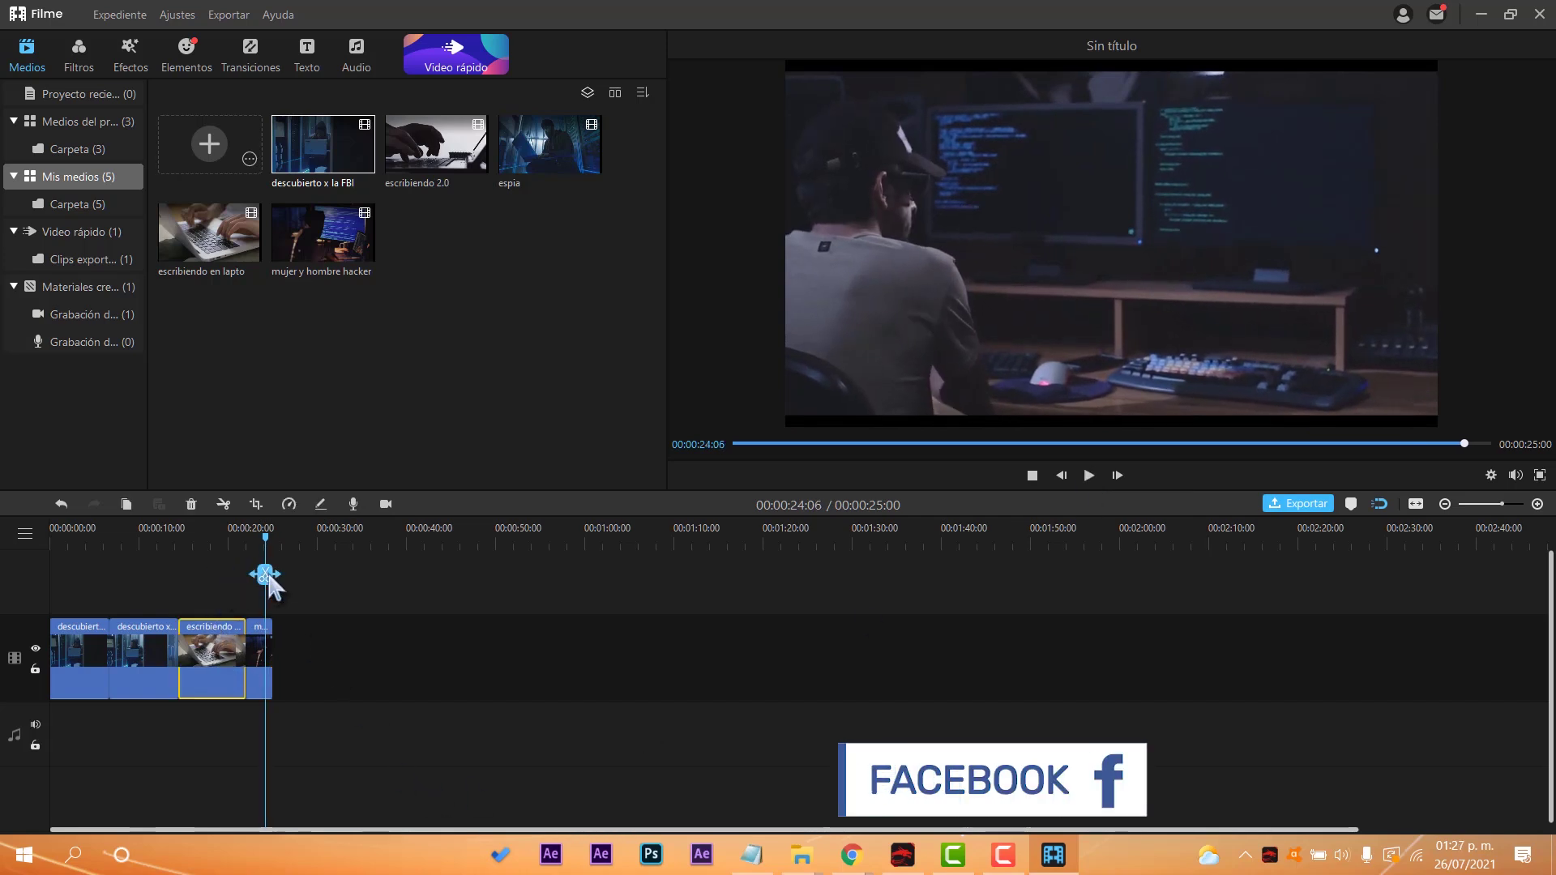
{"action": "right_click", "coordinate": [212, 649]}
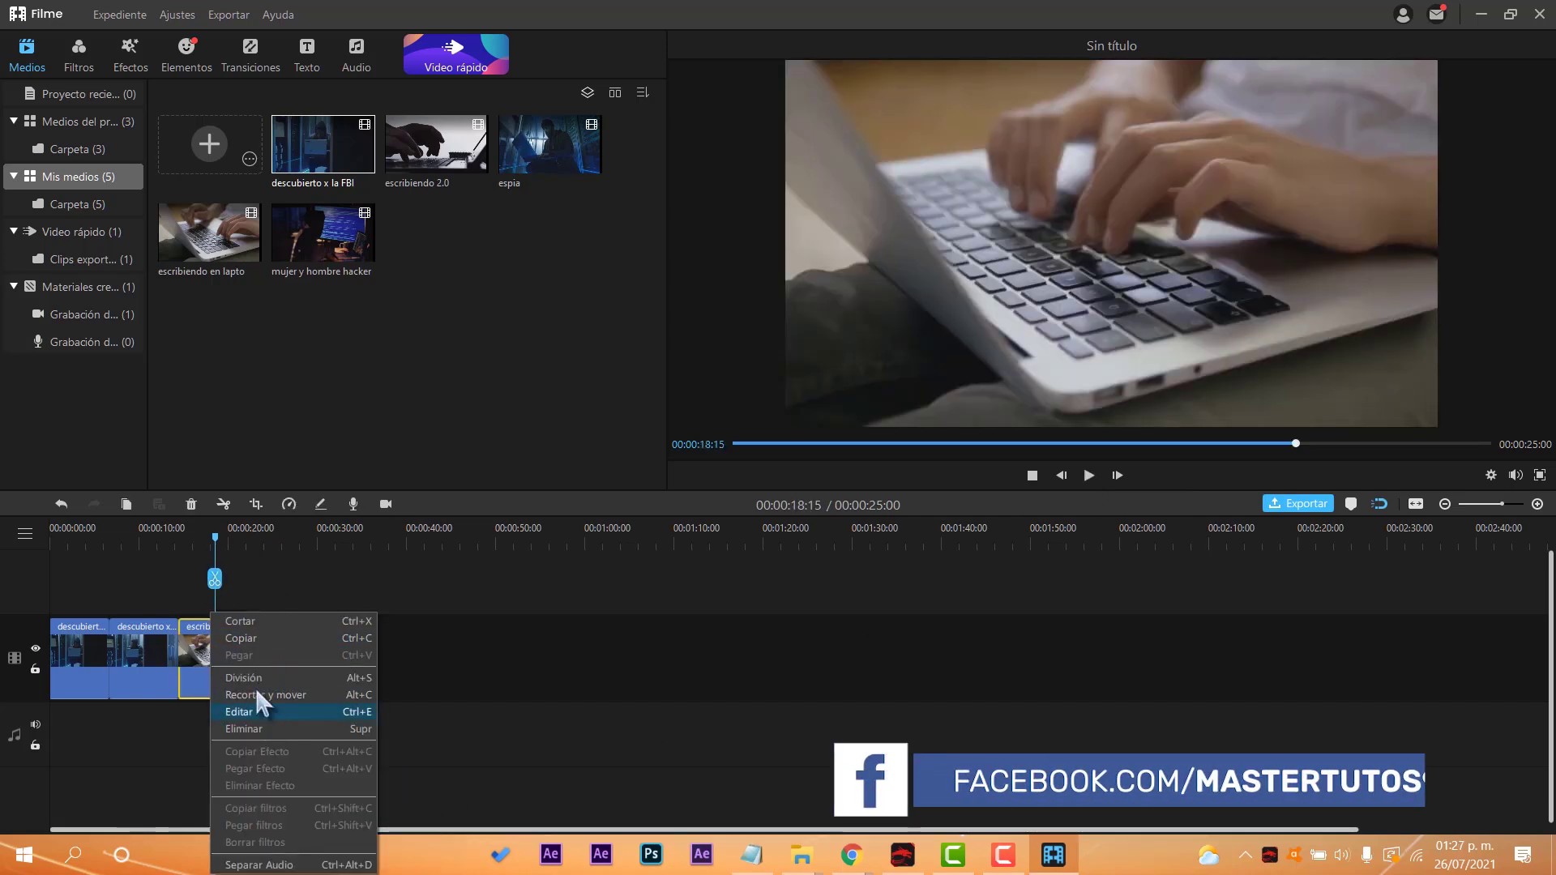
{"action": "left_click", "coordinate": [290, 505]}
{"action": "left_click", "coordinate": [757, 430]}
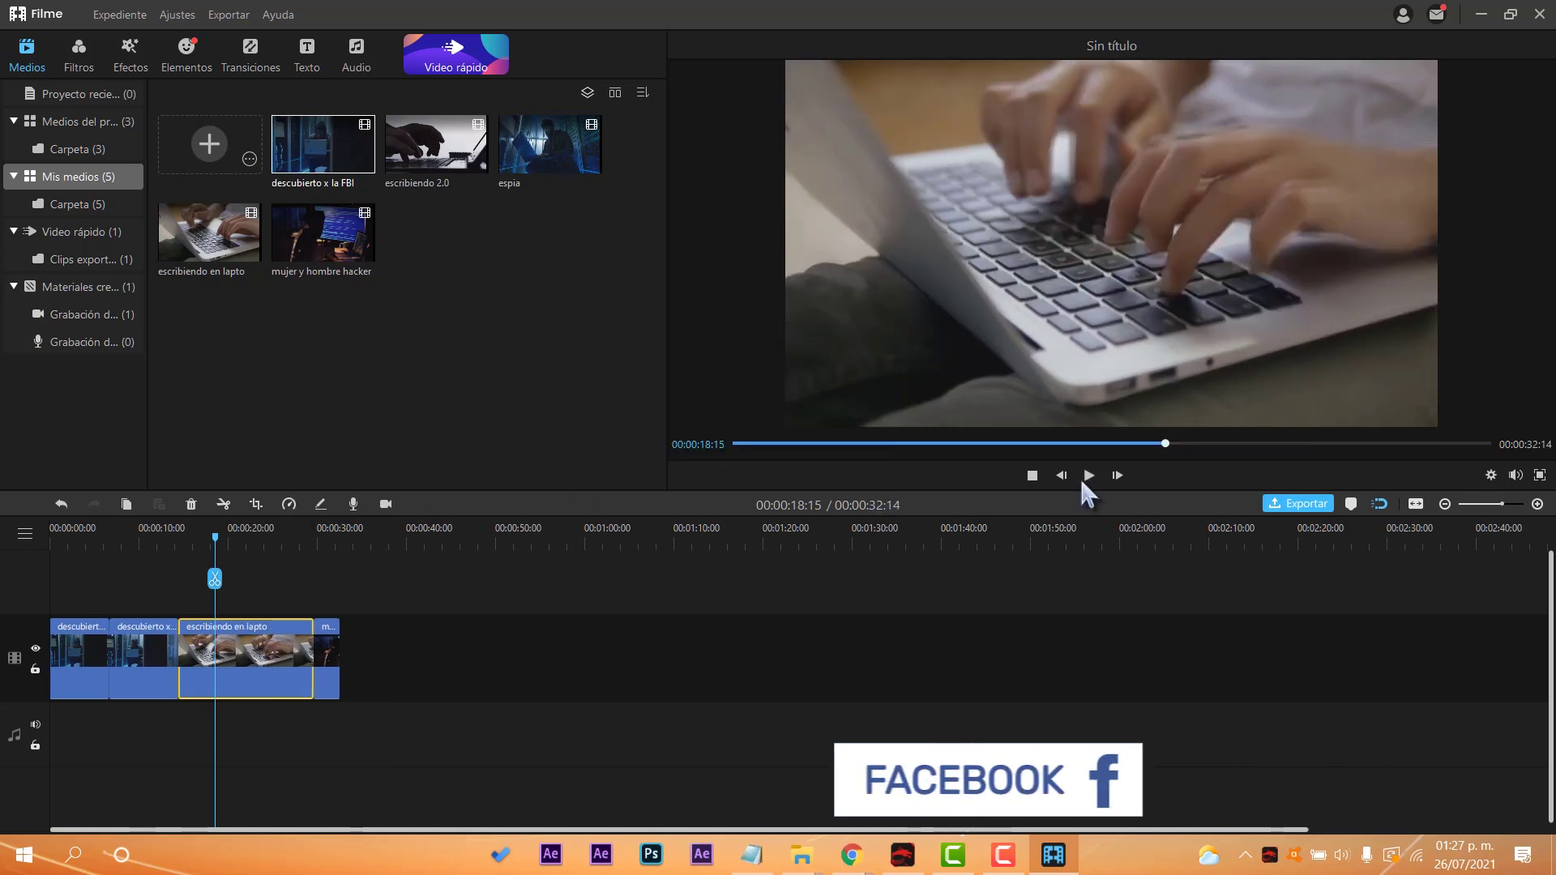
{"action": "left_click", "coordinate": [1088, 476]}
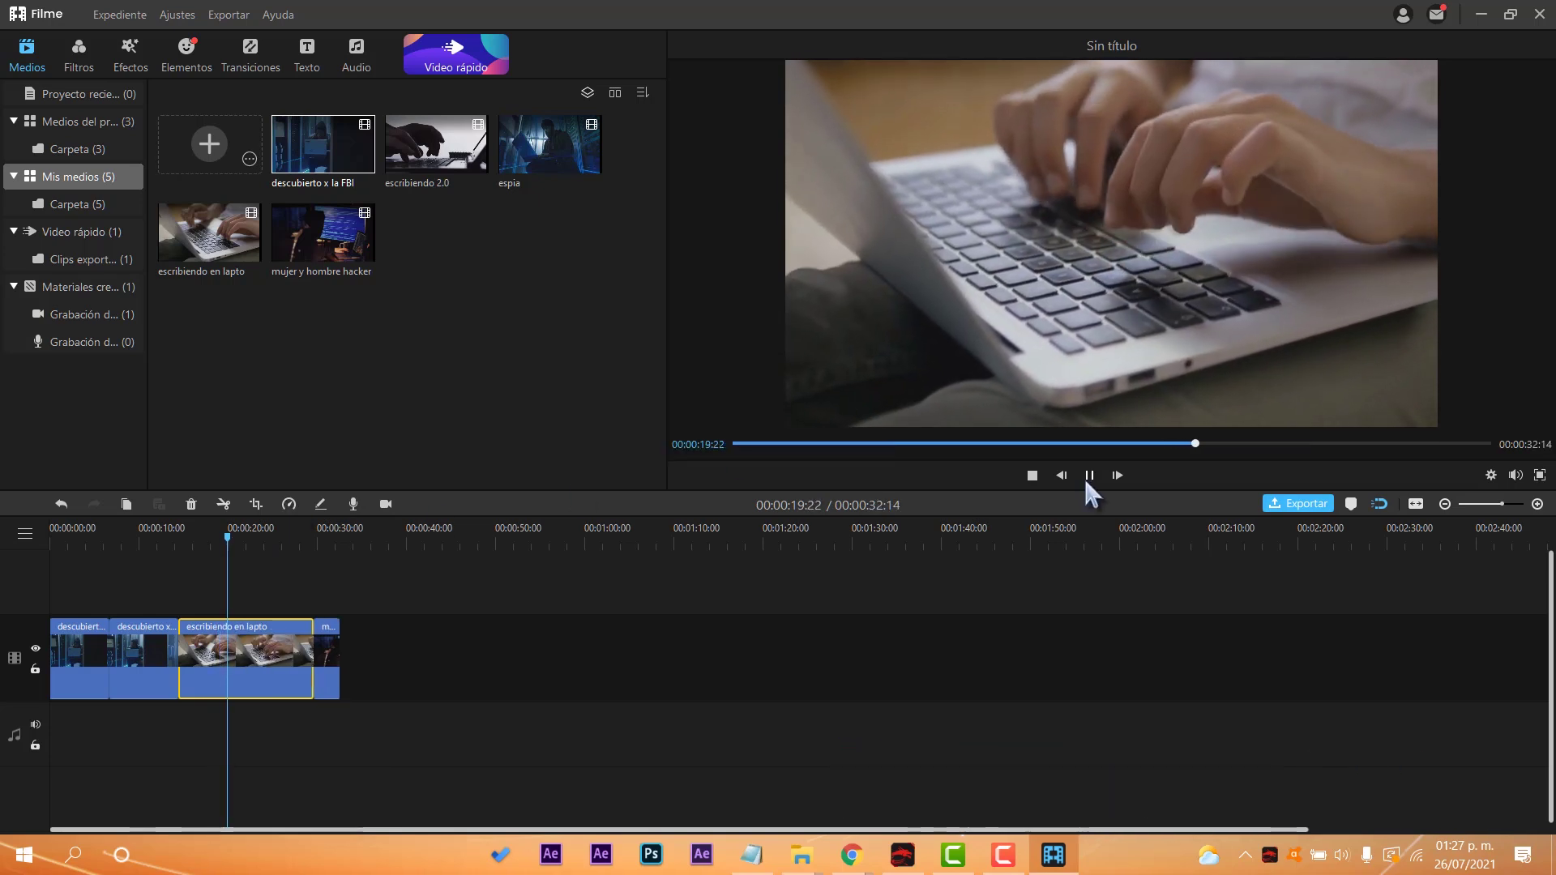
{"action": "left_click", "coordinate": [1089, 476]}
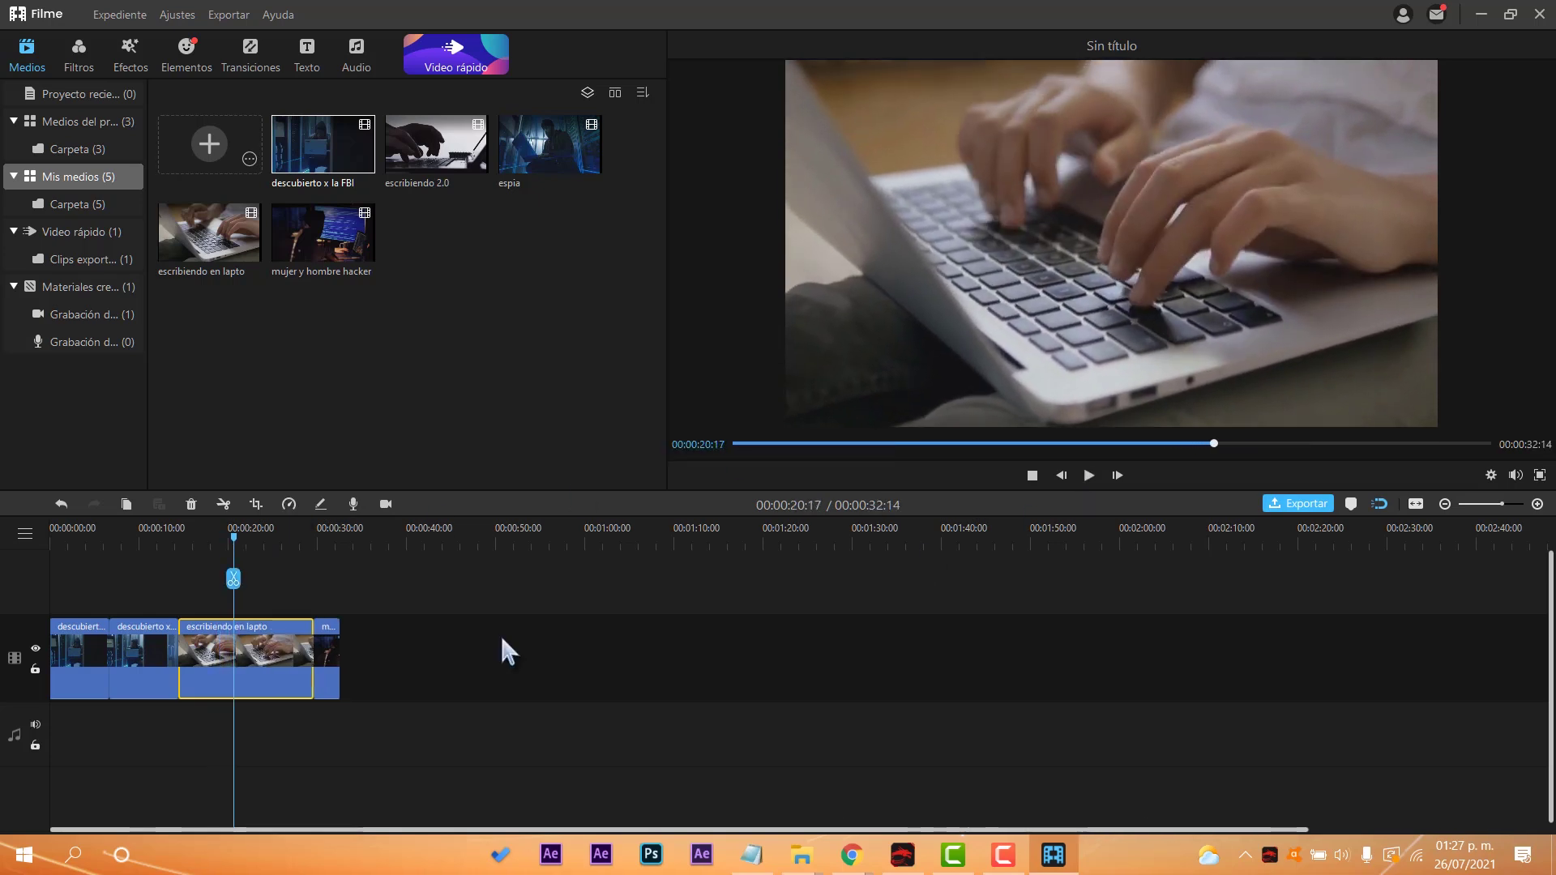
{"action": "right_click", "coordinate": [269, 648]}
{"action": "left_click", "coordinate": [306, 681]}
- Copy the second descubierto x la FBI piece and paste it at the end of the timeline, at 00:00:32:14
{"action": "left_click_drag", "start_coordinate": [233, 579], "coordinate": [163, 582]}
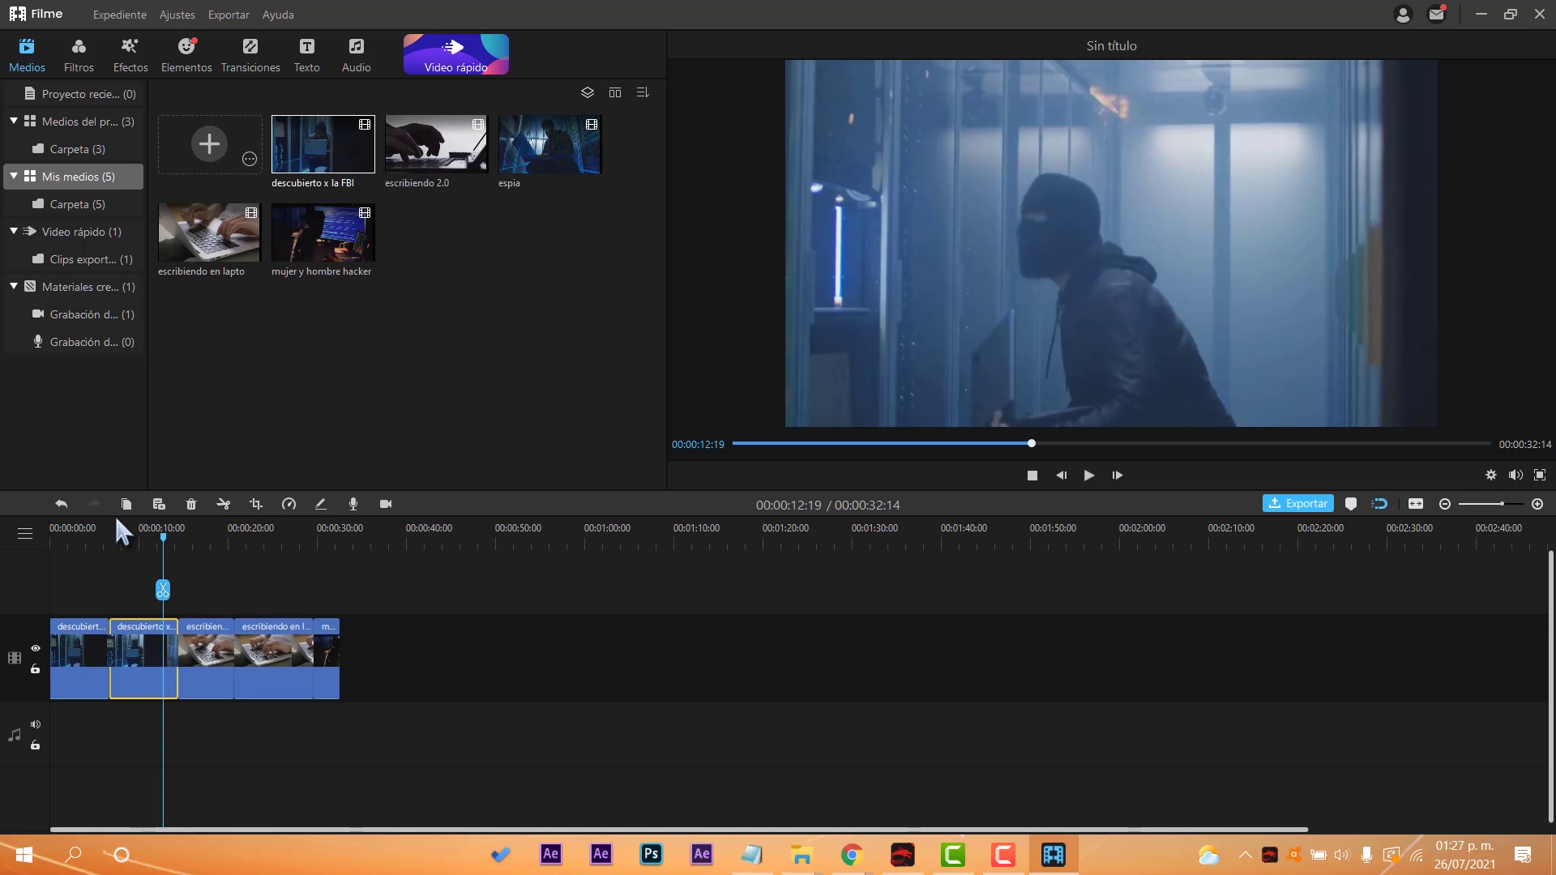
{"action": "left_click", "coordinate": [351, 558]}
{"action": "left_click", "coordinate": [351, 544]}
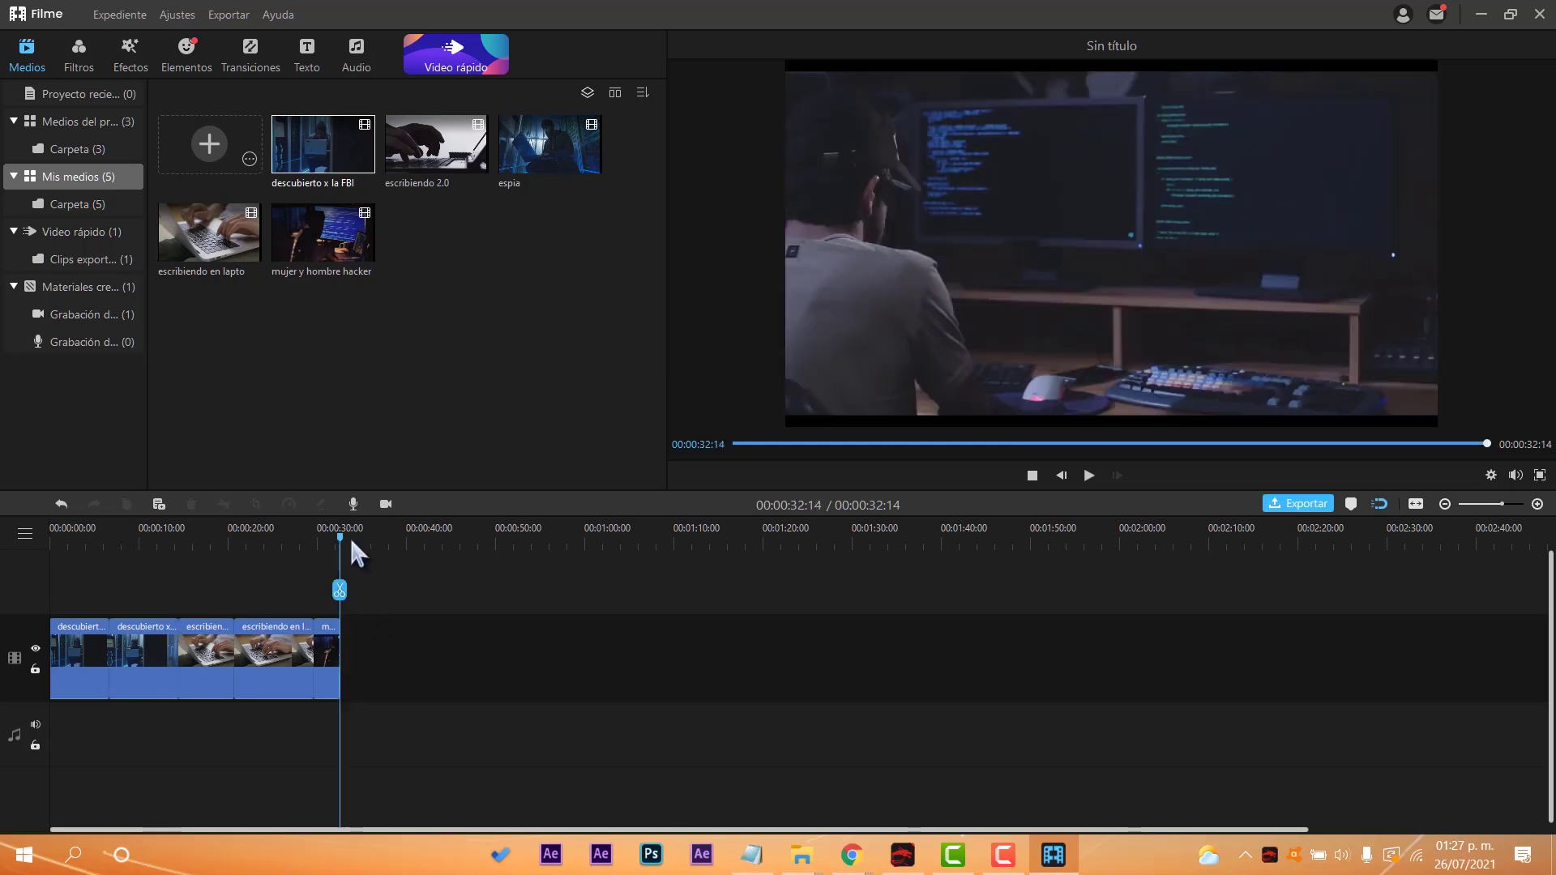
{"action": "left_click", "coordinate": [159, 504]}
- Move the playhead back to 00:00:03:02 in the first clip and look through the filter library
{"action": "left_click_drag", "start_coordinate": [340, 590], "coordinate": [79, 641]}
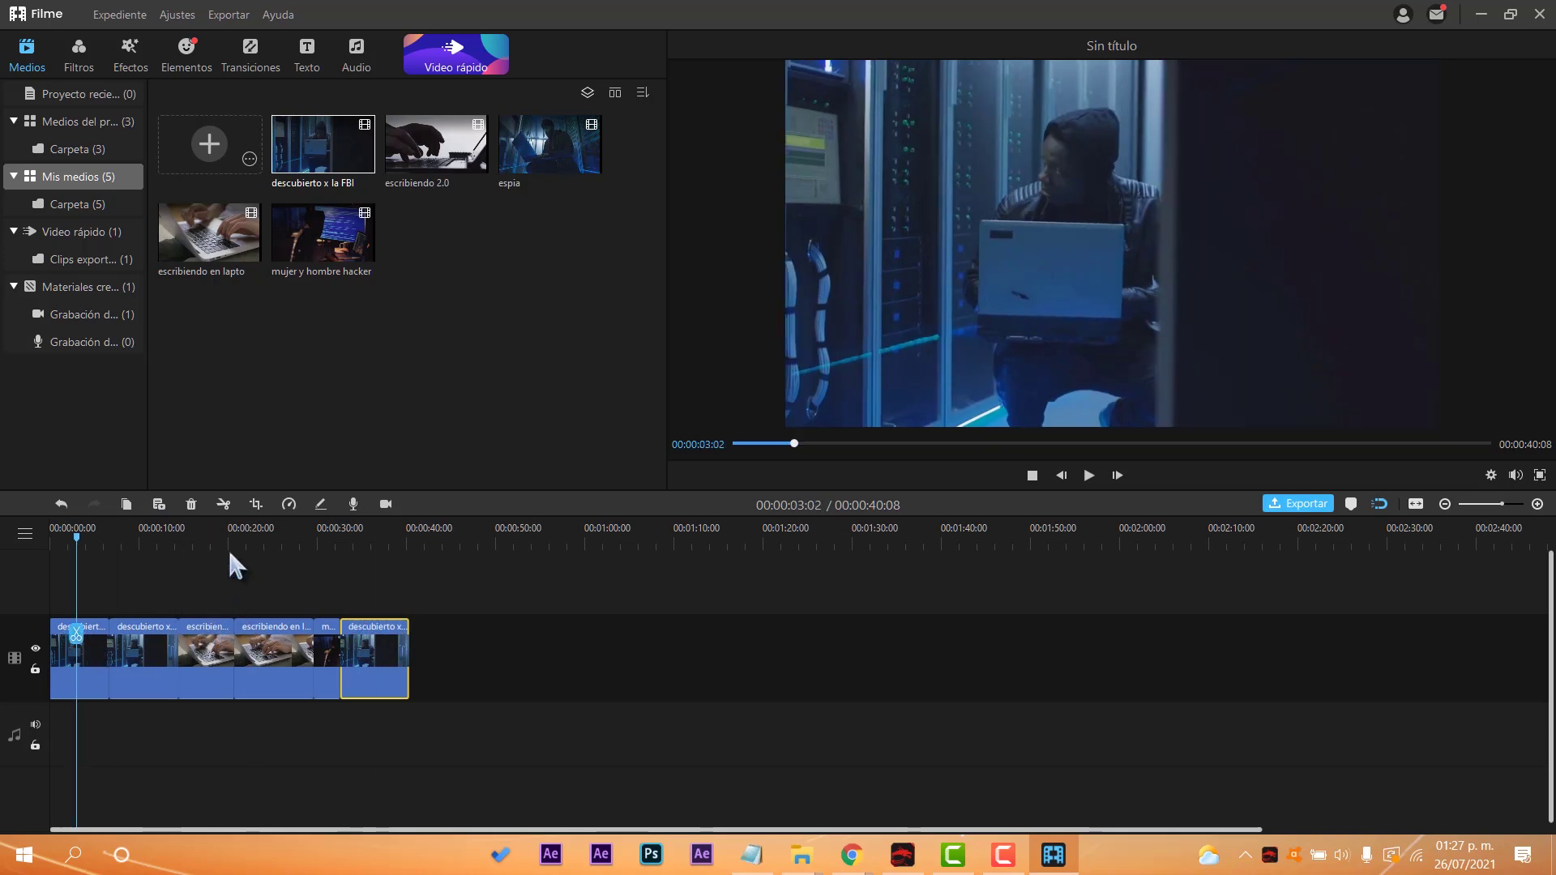
{"action": "left_click", "coordinate": [78, 55]}
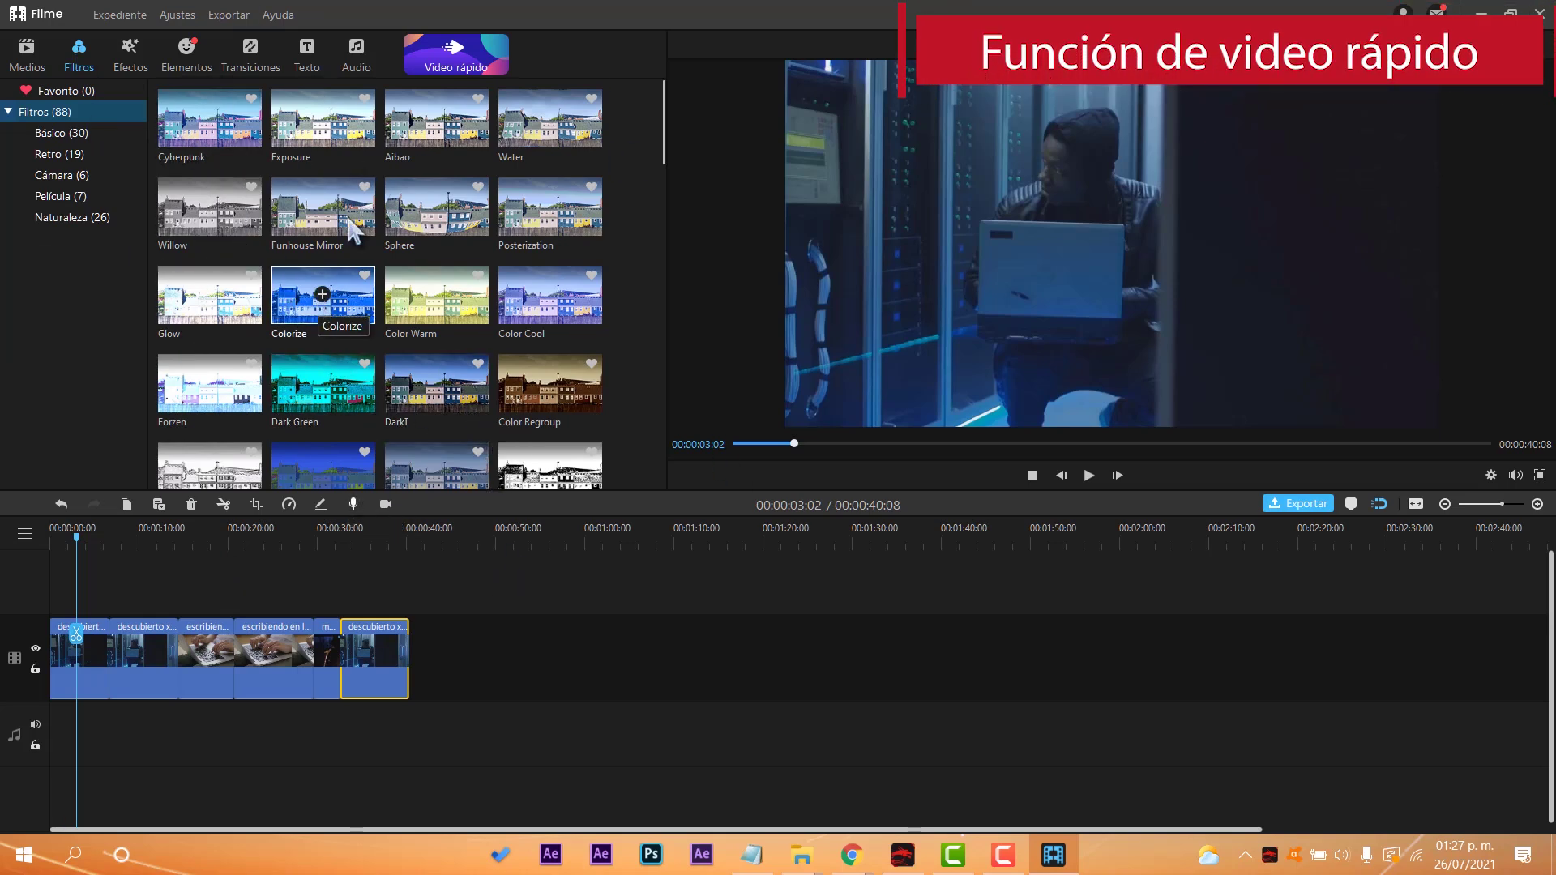
- Start a quick video with the 16:9 Demostración template from the Negocio category
{"action": "left_click", "coordinate": [447, 65]}
{"action": "left_click_drag", "start_coordinate": [712, 128], "coordinate": [649, 108]}
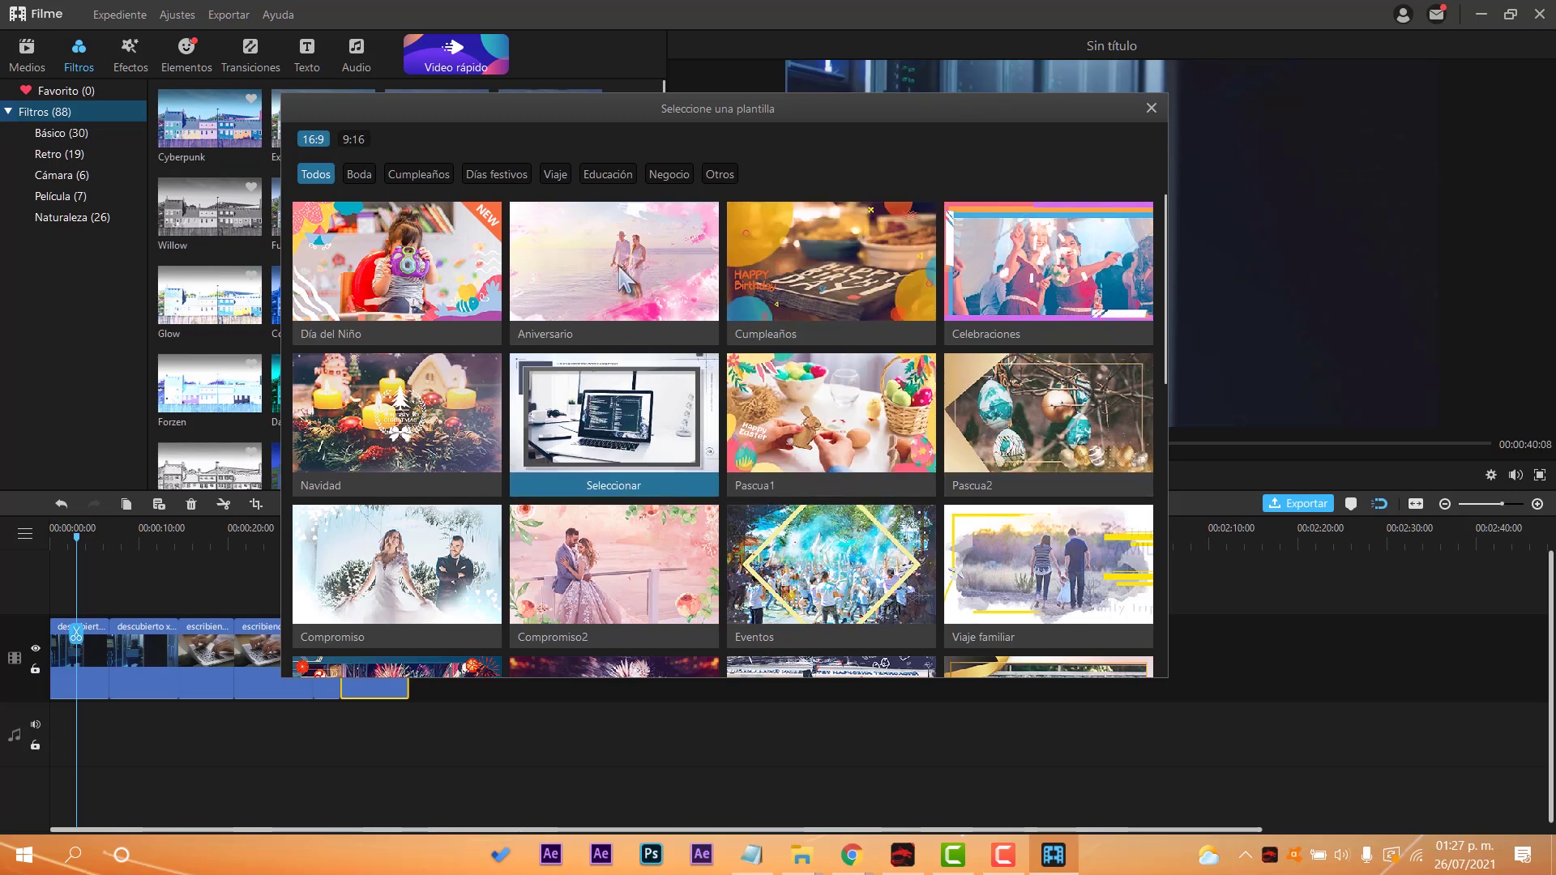
{"action": "left_click", "coordinate": [667, 175]}
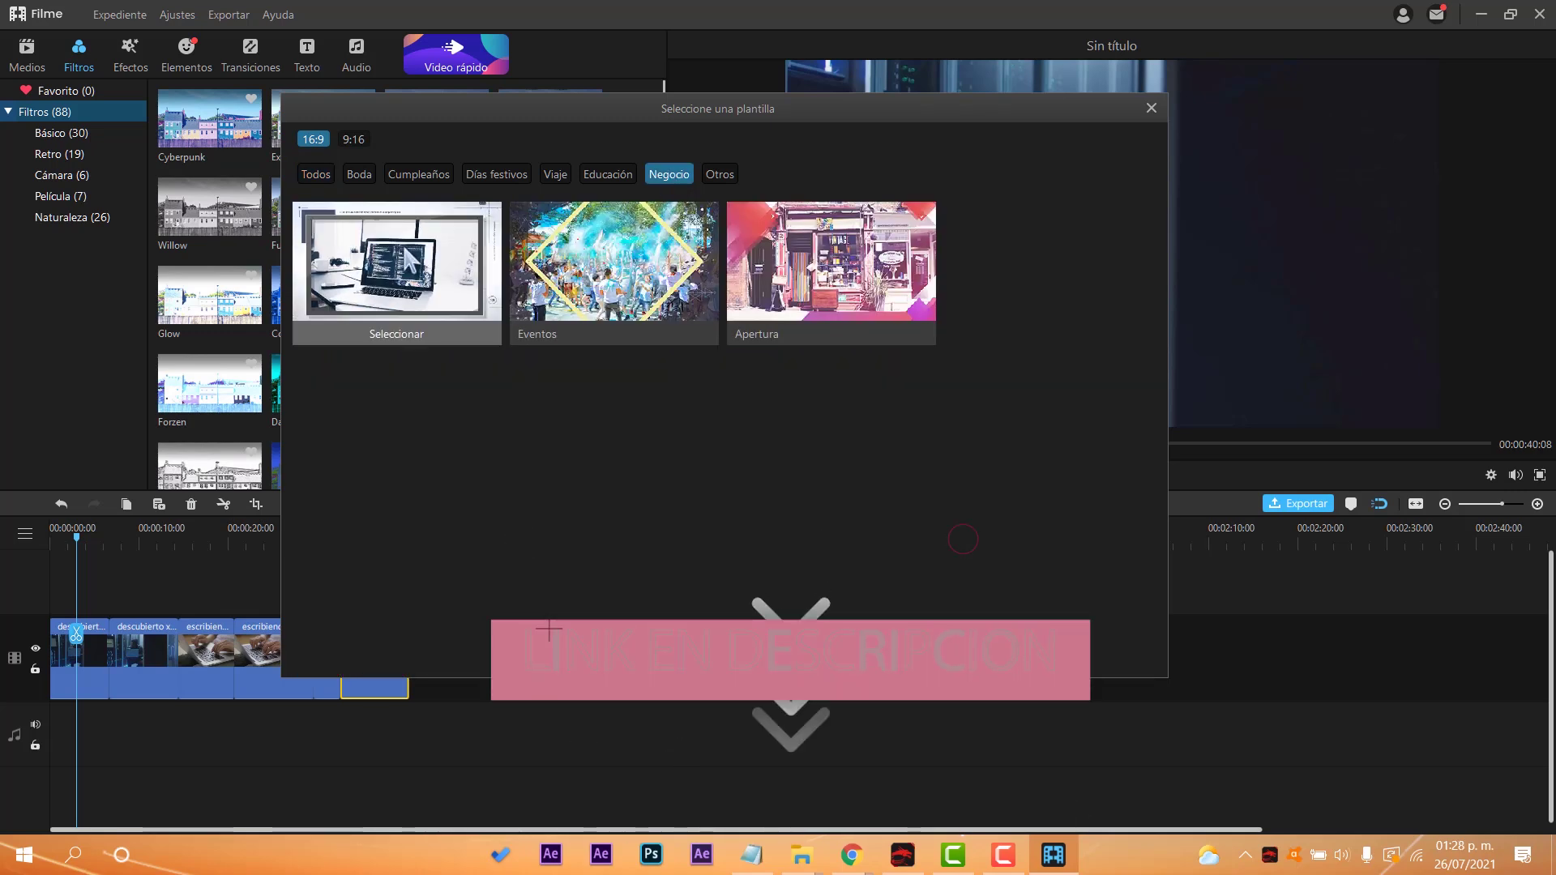
{"action": "left_click", "coordinate": [412, 260]}
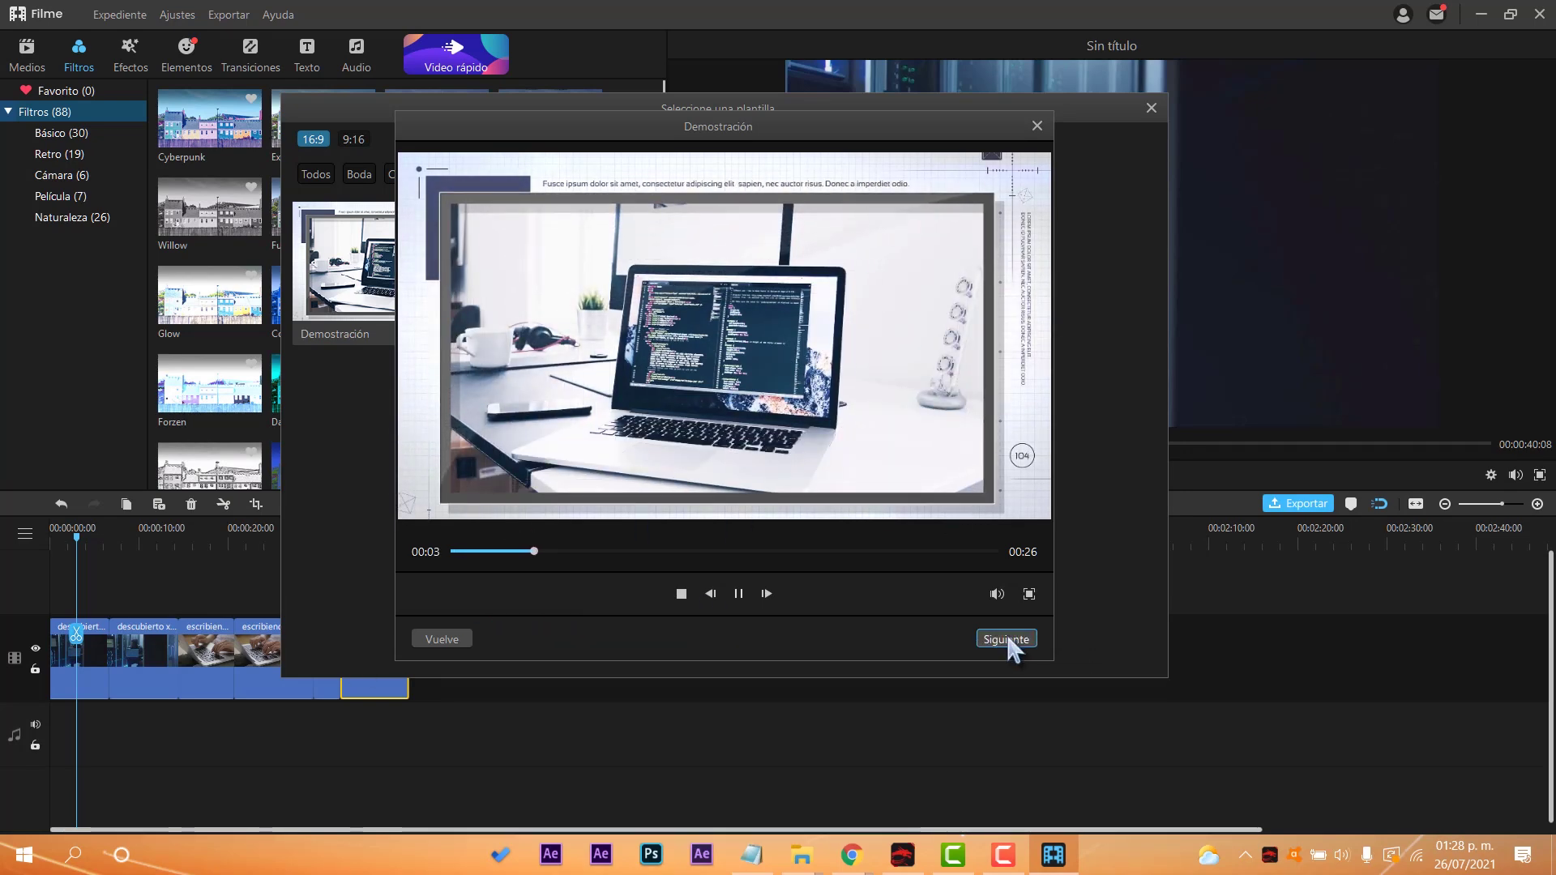
{"action": "left_click", "coordinate": [1005, 632]}
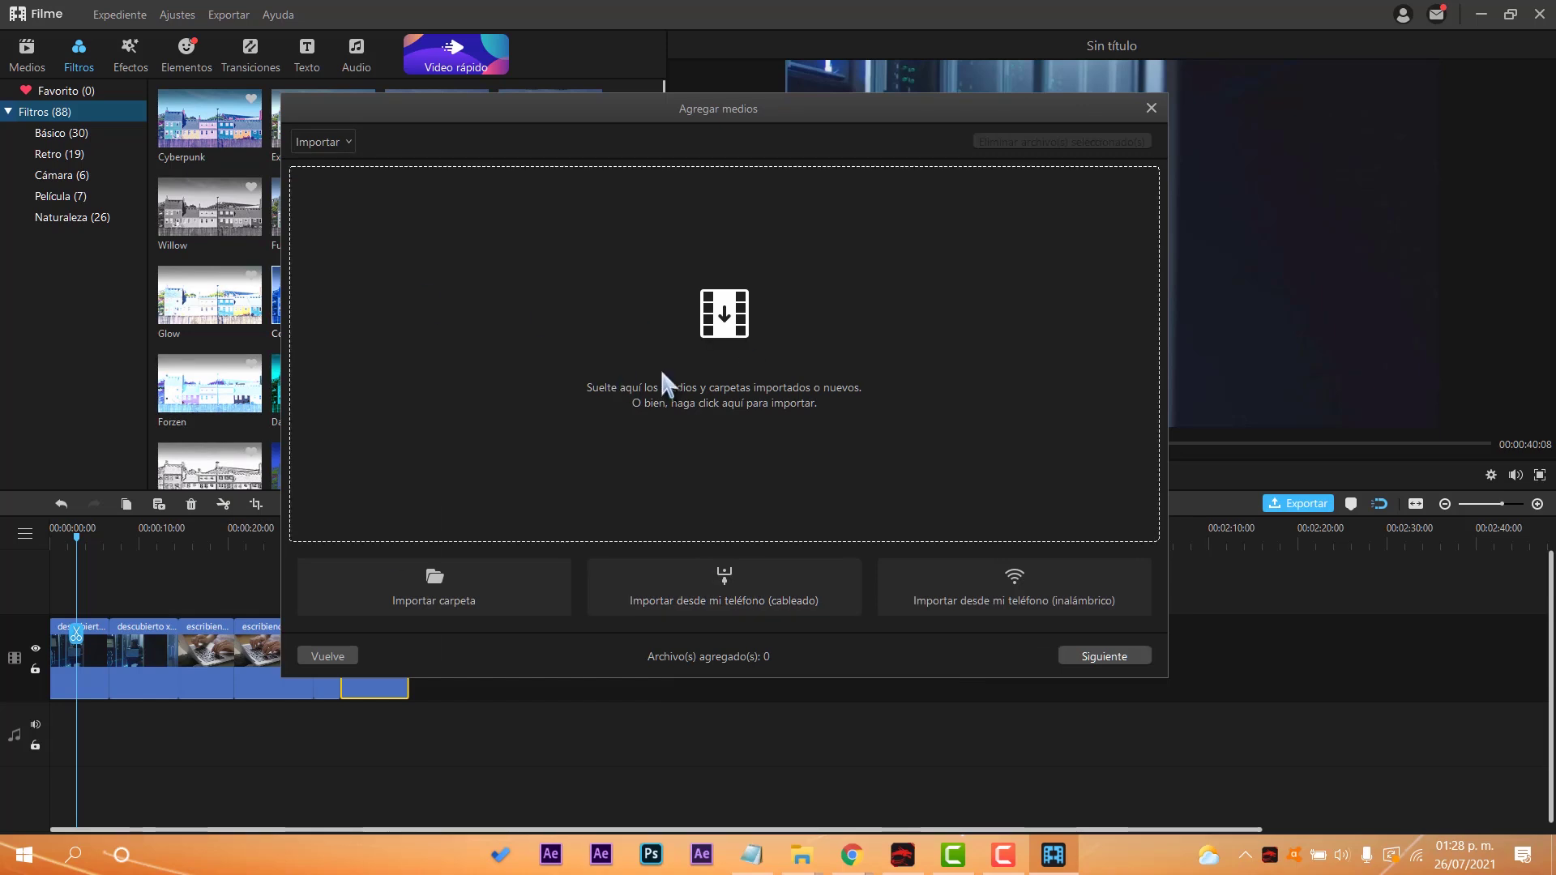
- Import the celular virtual video as media for the quick video
{"action": "left_click", "coordinate": [687, 386]}
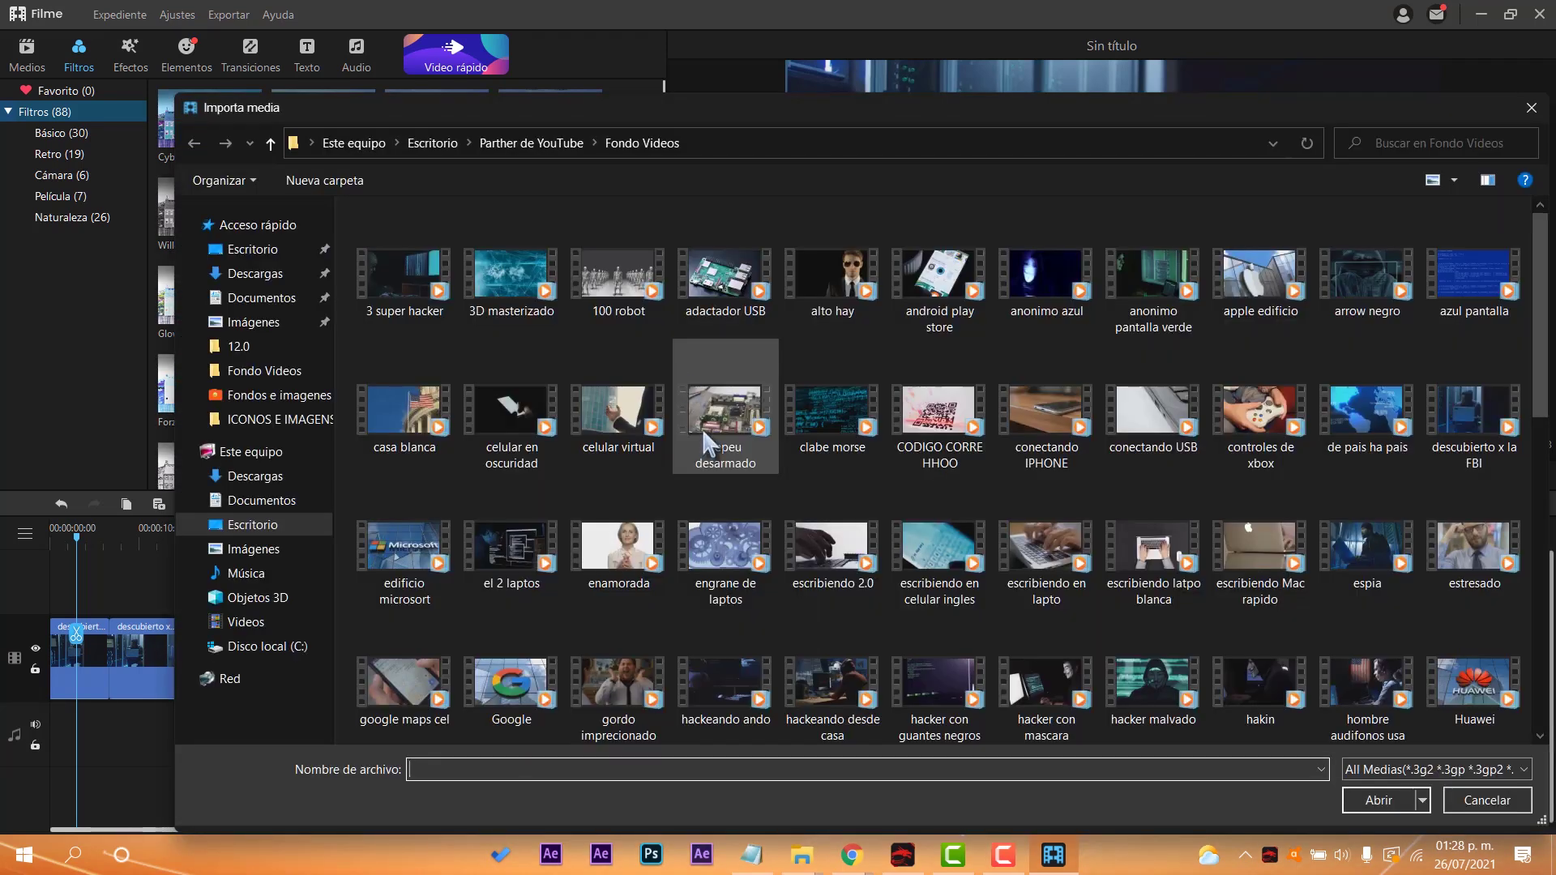
{"action": "double_click", "coordinate": [619, 413]}
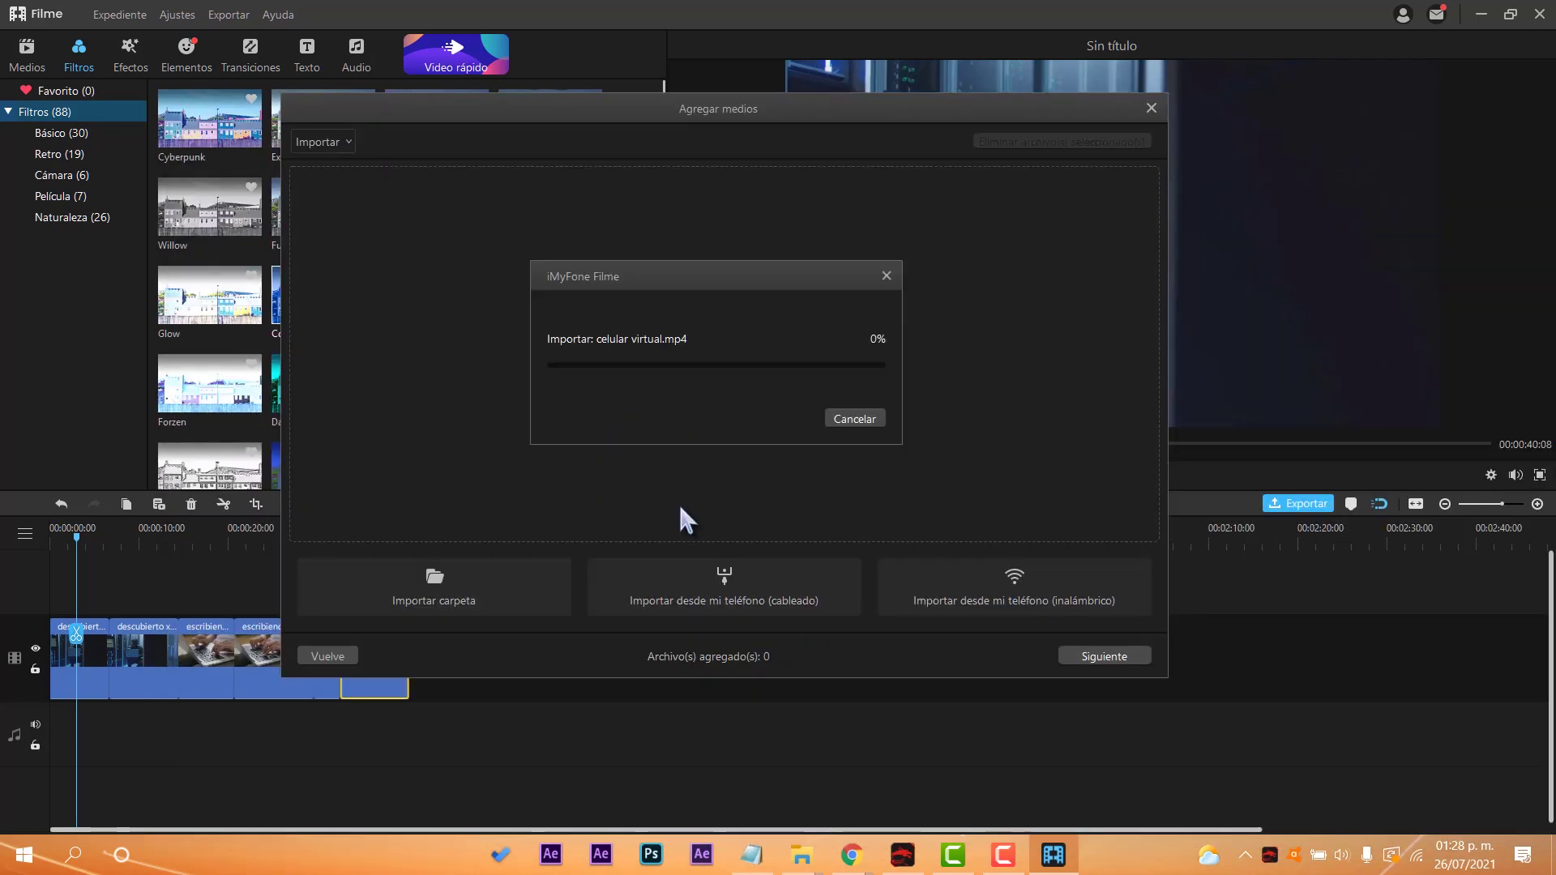
- Add the espia and hackeando desde casa videos from the Fondo Videos folder to the quick video's media
{"action": "left_click", "coordinate": [337, 203]}
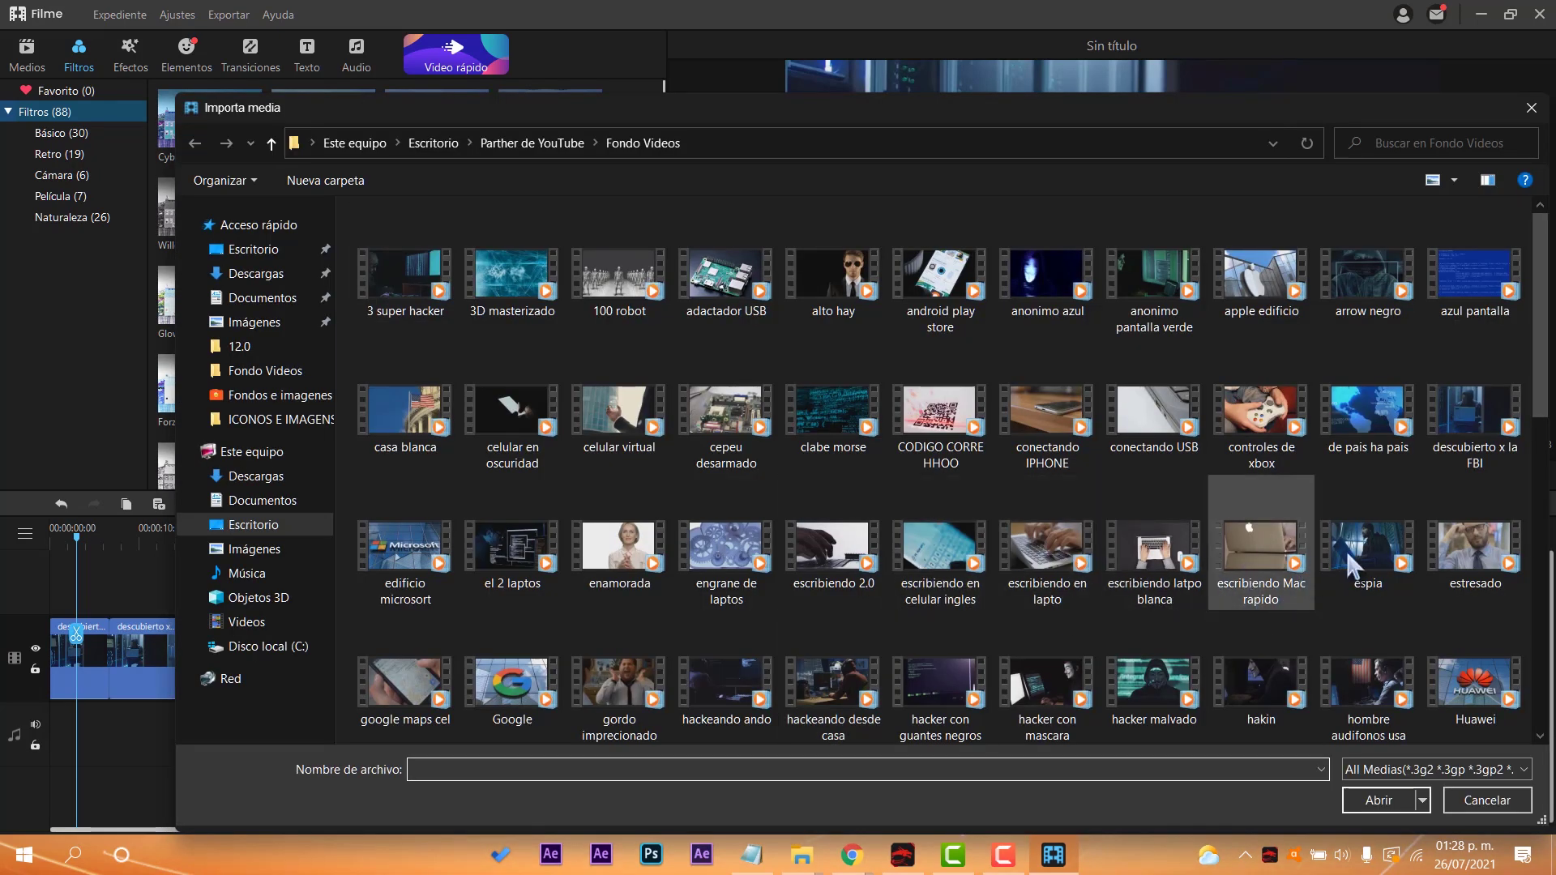
{"action": "double_click", "coordinate": [1354, 564]}
{"action": "left_click", "coordinate": [324, 204]}
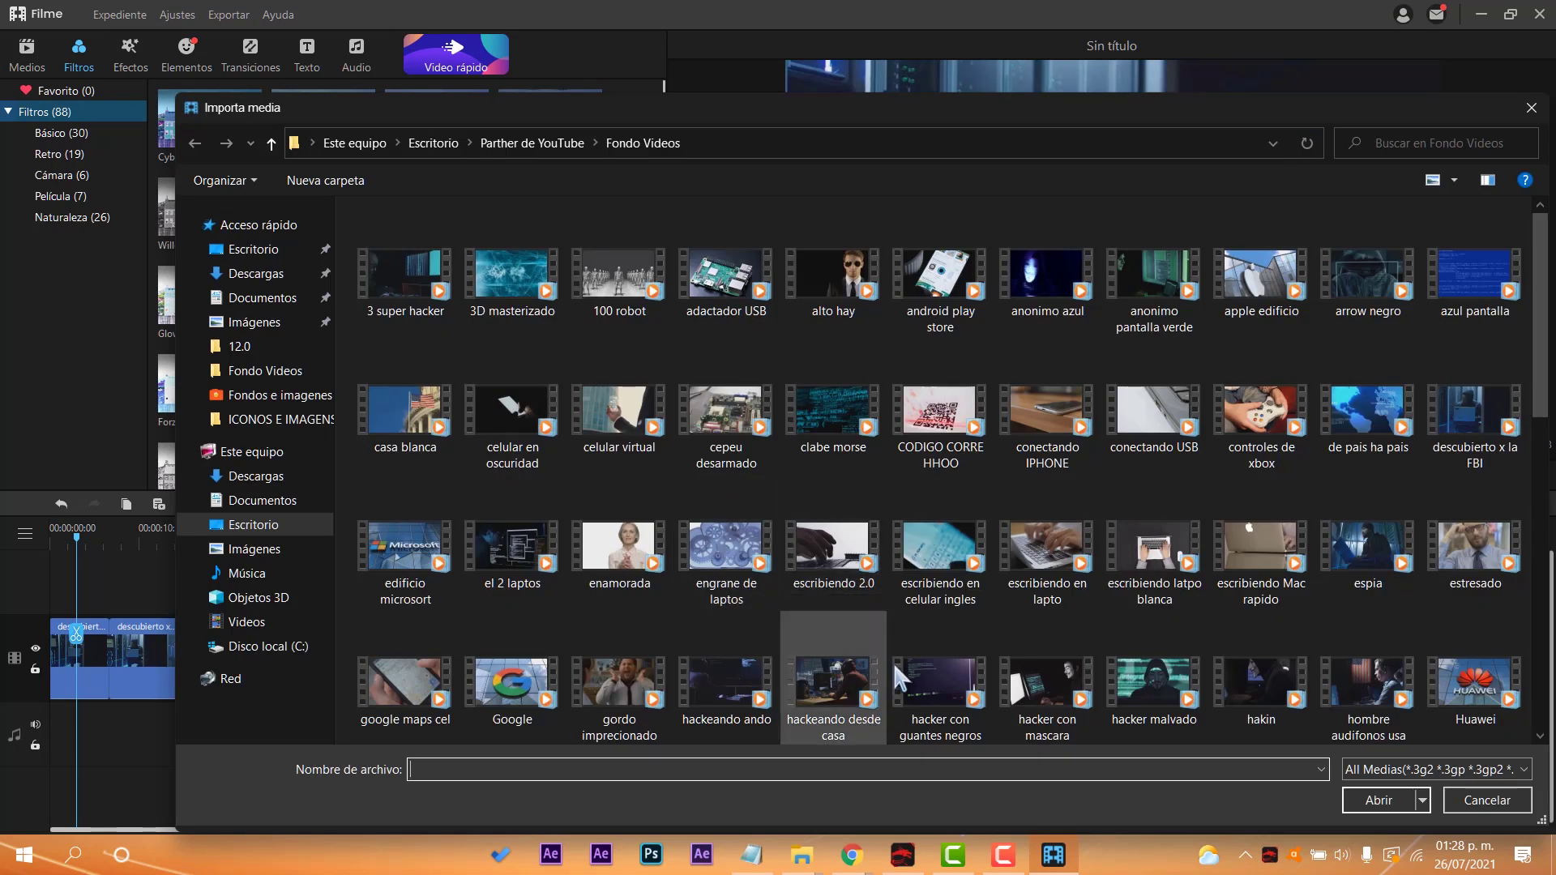
{"action": "double_click", "coordinate": [833, 687]}
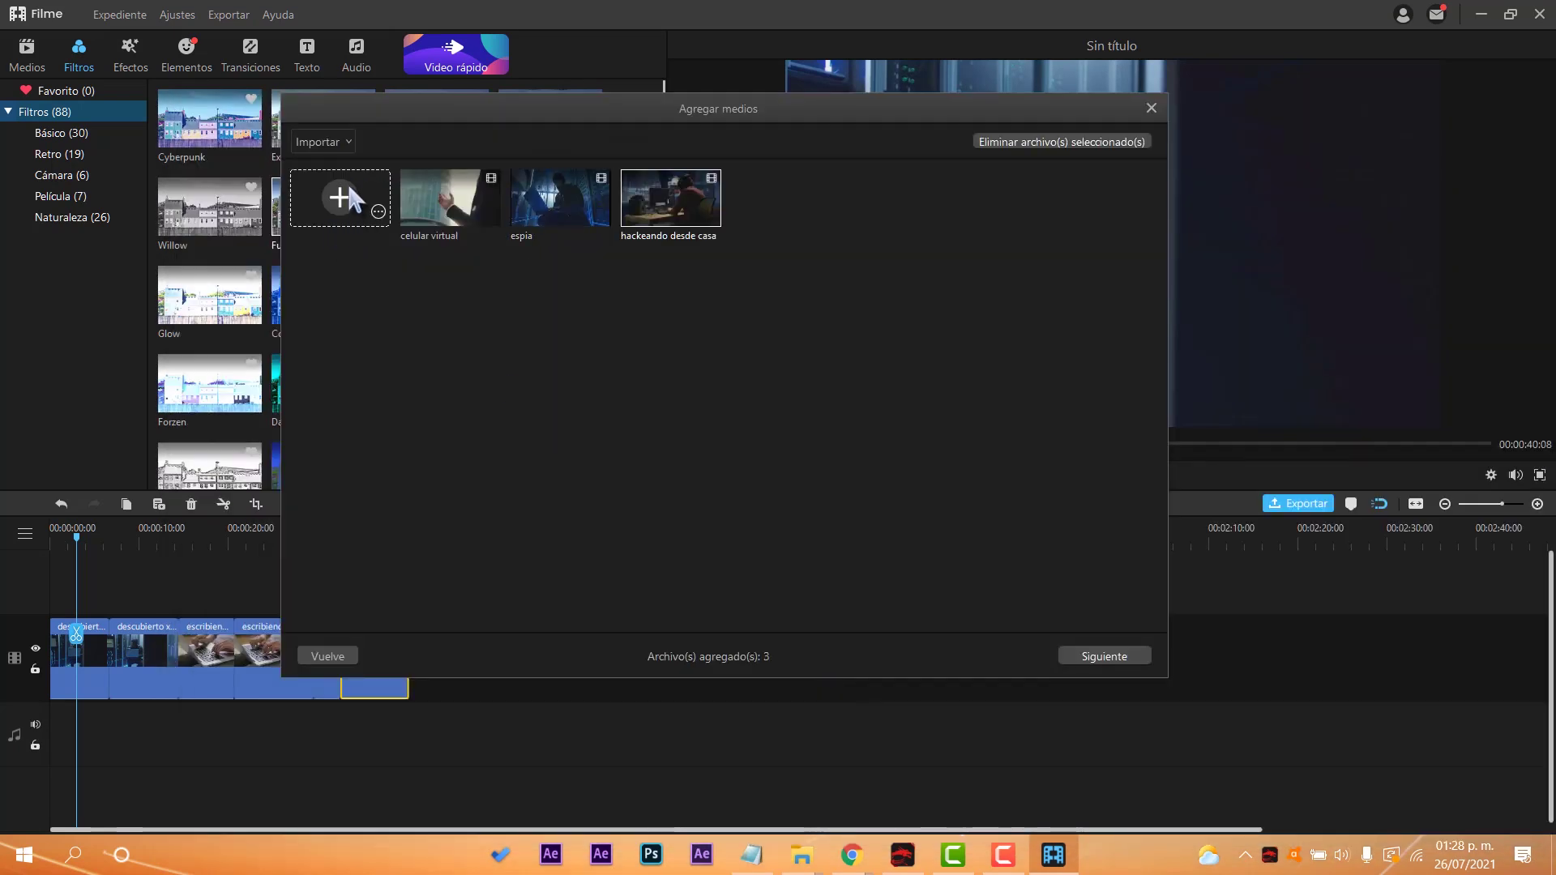
- Add the mujer comprando tarejta credito and hombre audifonos usa videos and continue to the quick video preview
{"action": "left_click", "coordinate": [344, 198]}
{"action": "scroll", "coordinate": [1251, 576], "scroll_direction": "down", "scroll_amount": 5}
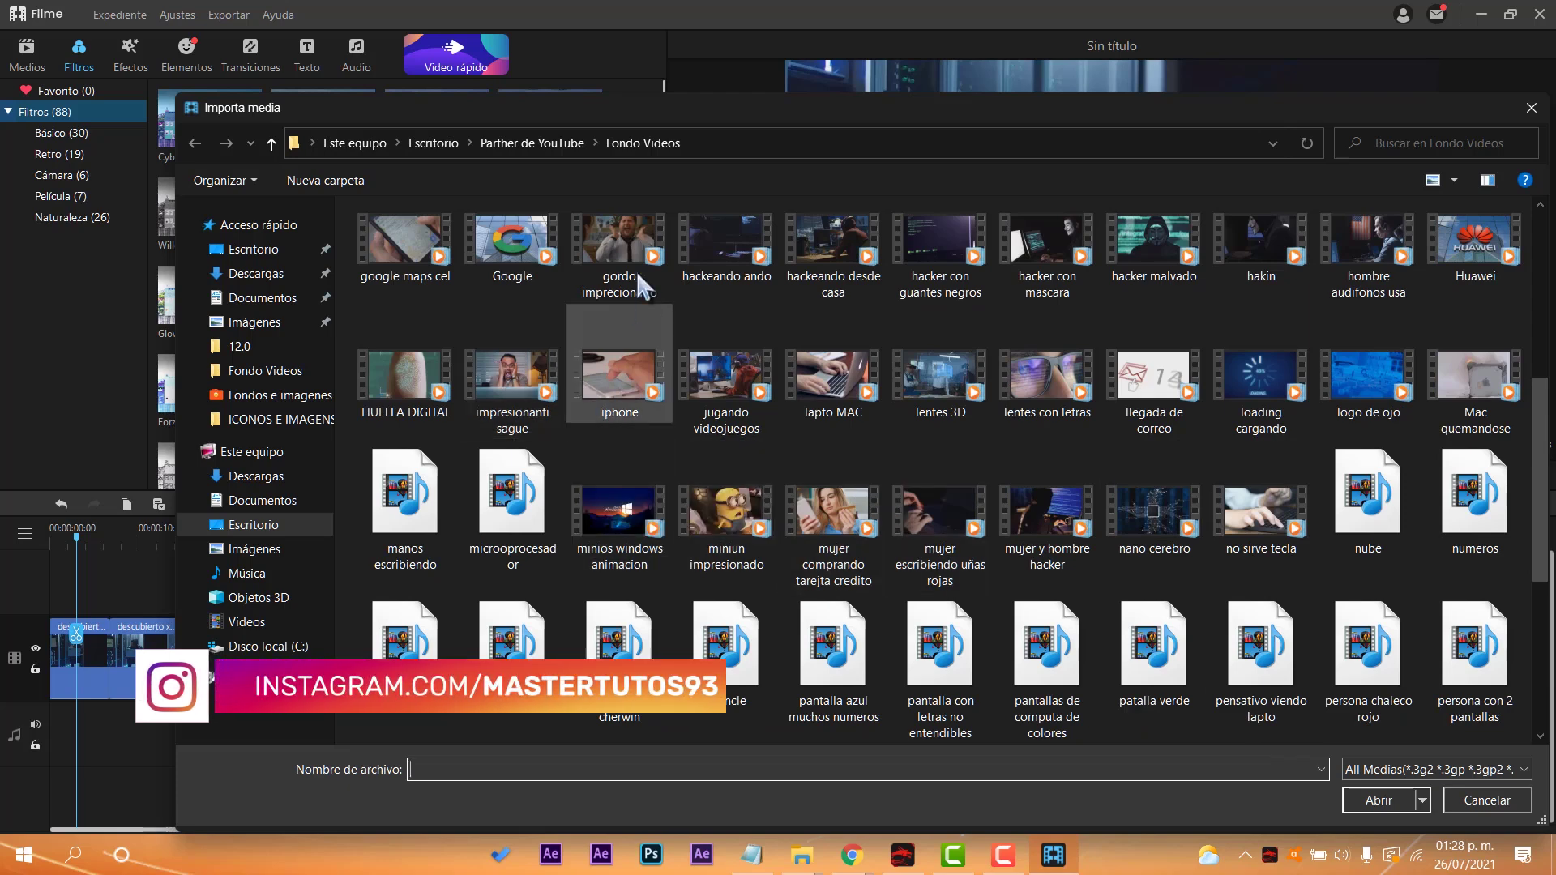
{"action": "double_click", "coordinate": [815, 523]}
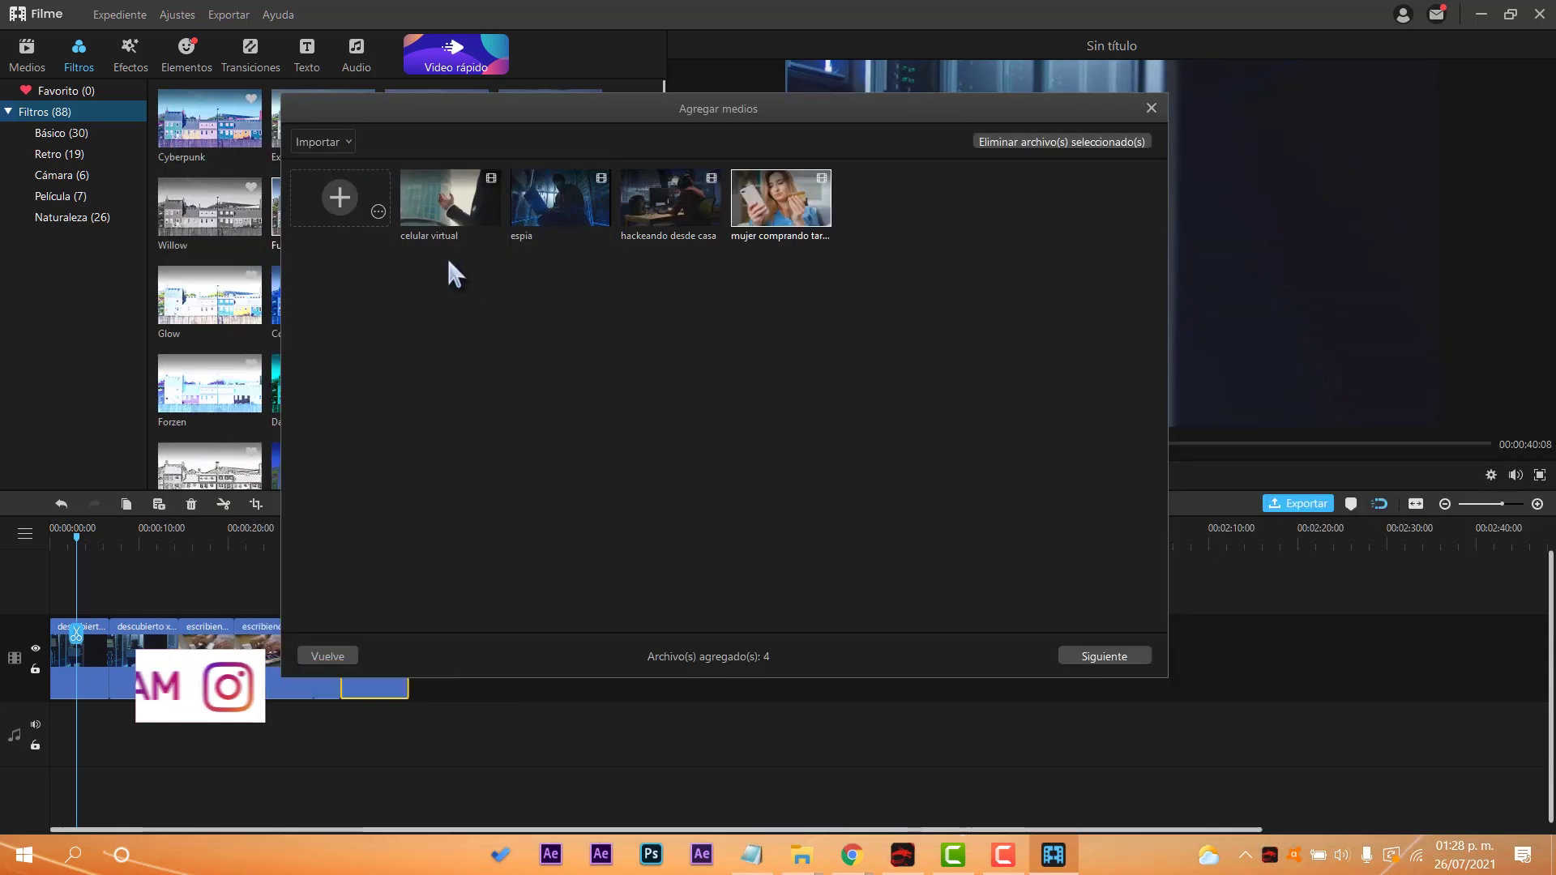
{"action": "left_click", "coordinate": [339, 193]}
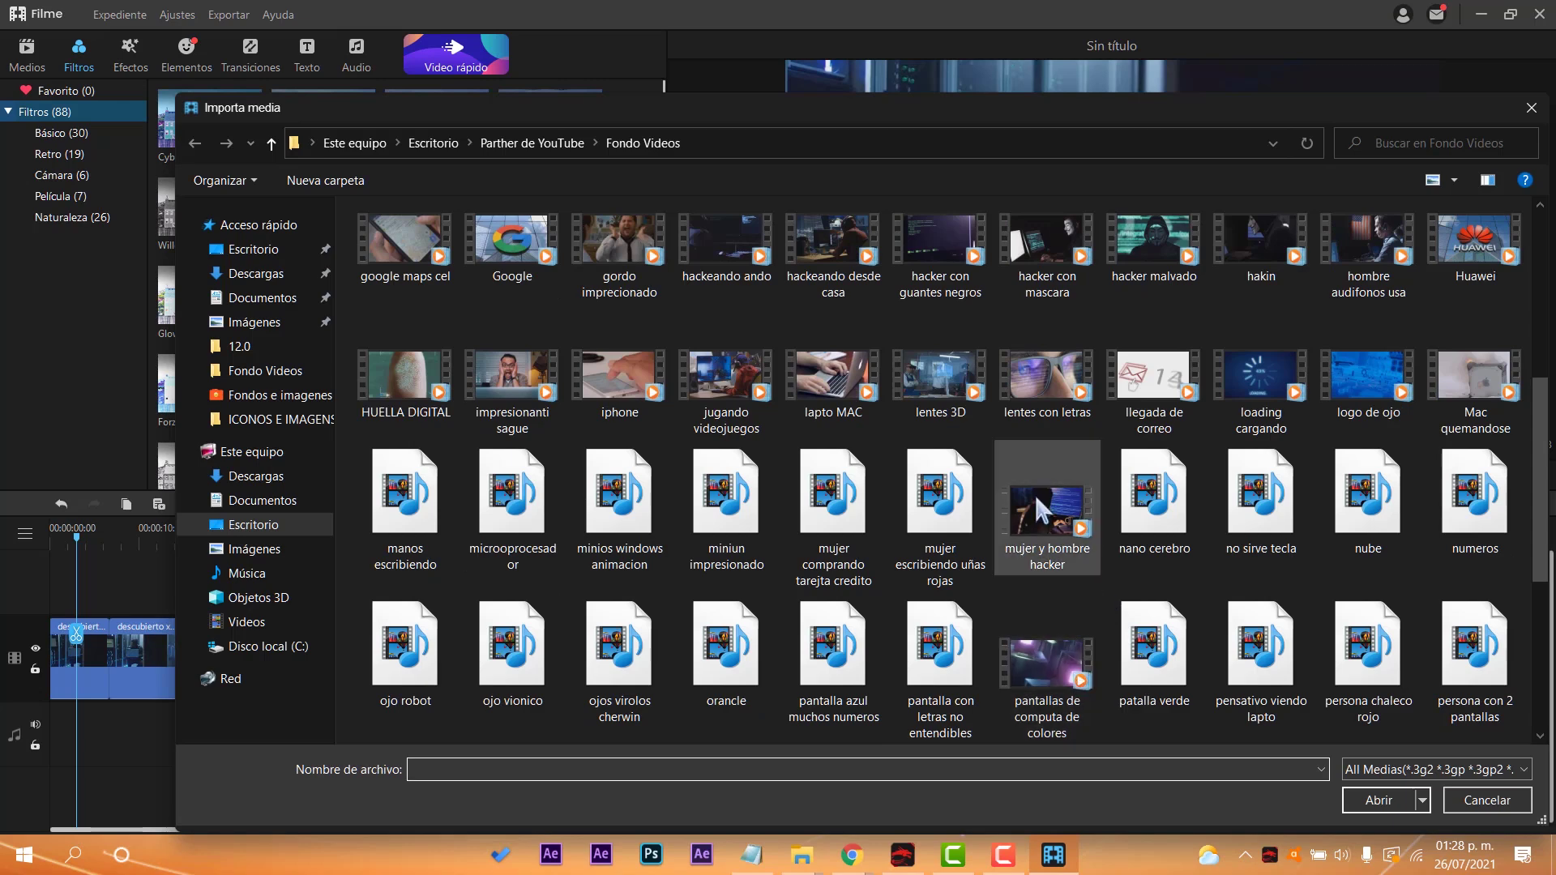
{"action": "double_click", "coordinate": [1367, 261]}
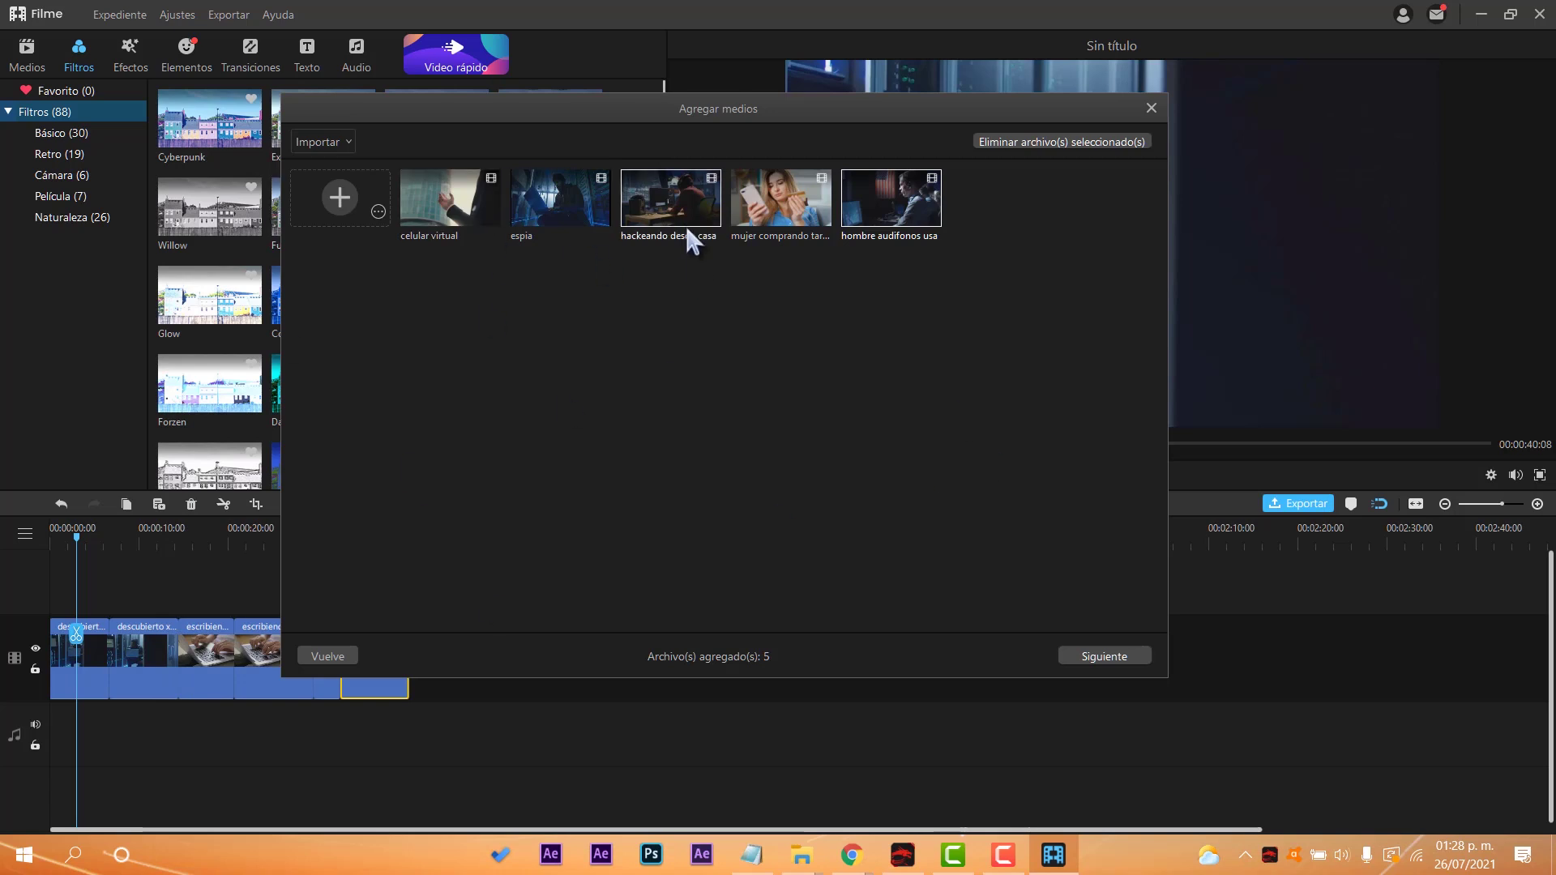
{"action": "left_click", "coordinate": [1087, 653]}
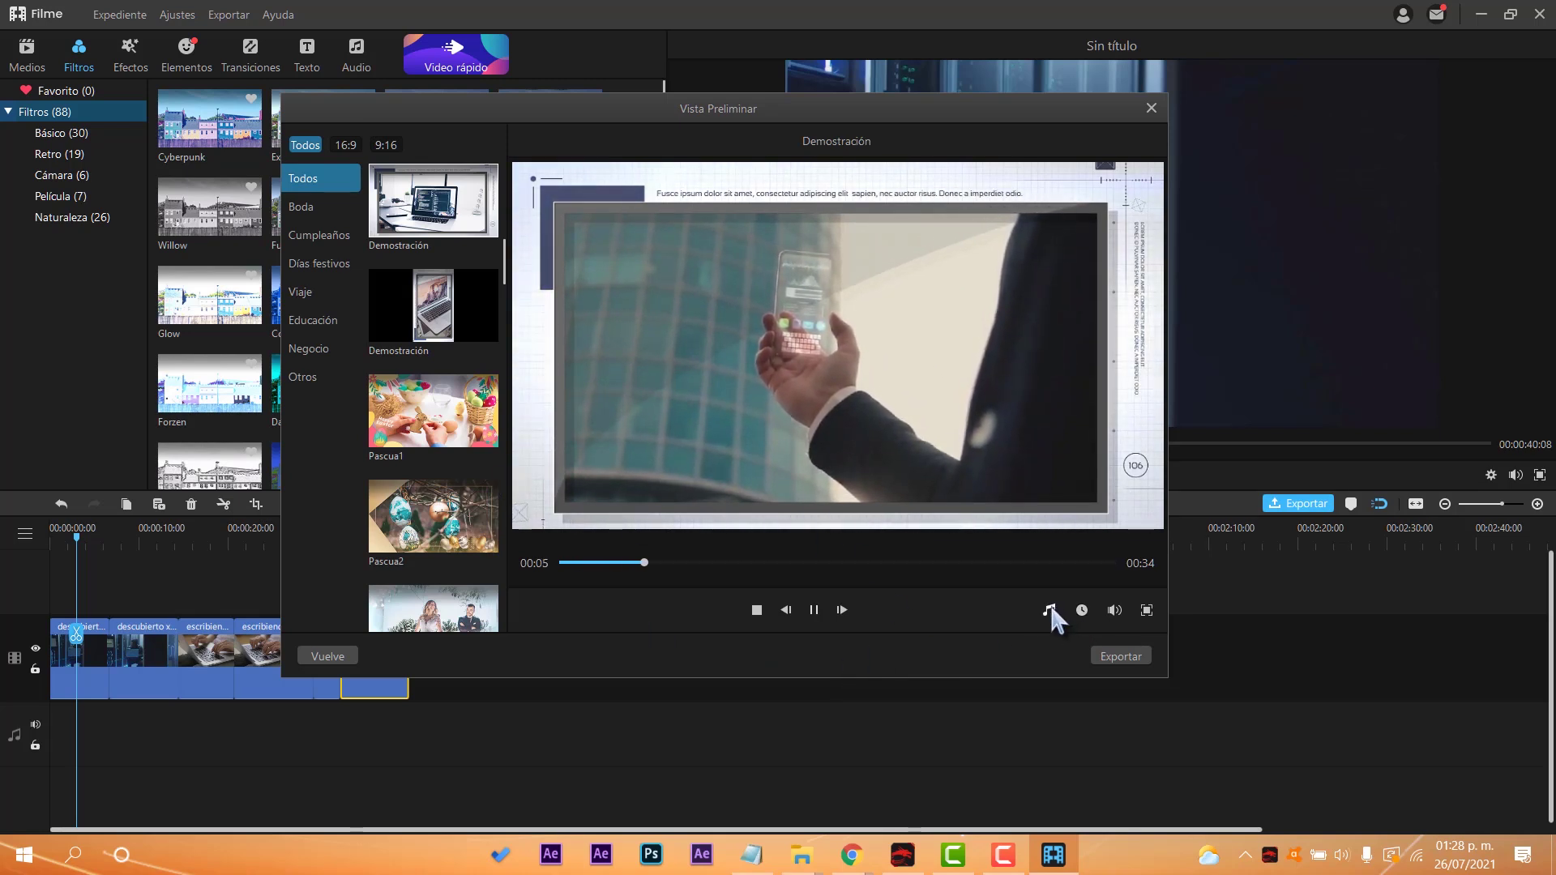
- Look at the preview's volume, audio replacement and duration settings, closing each dialog without changing anything
{"action": "mouse_move", "coordinate": [1115, 610]}
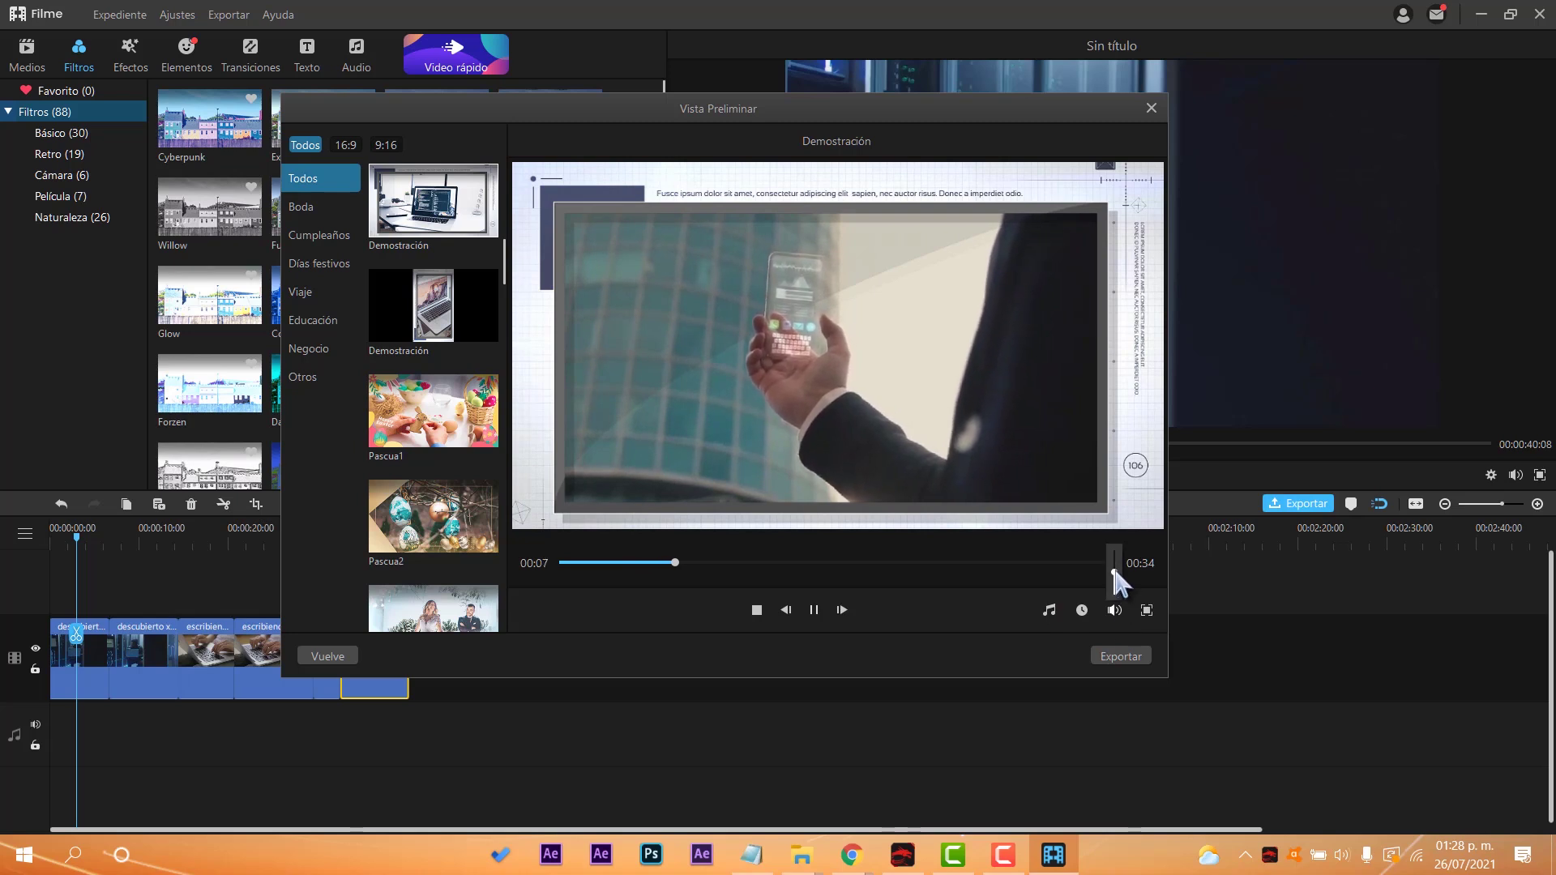
{"action": "mouse_move", "coordinate": [1049, 605]}
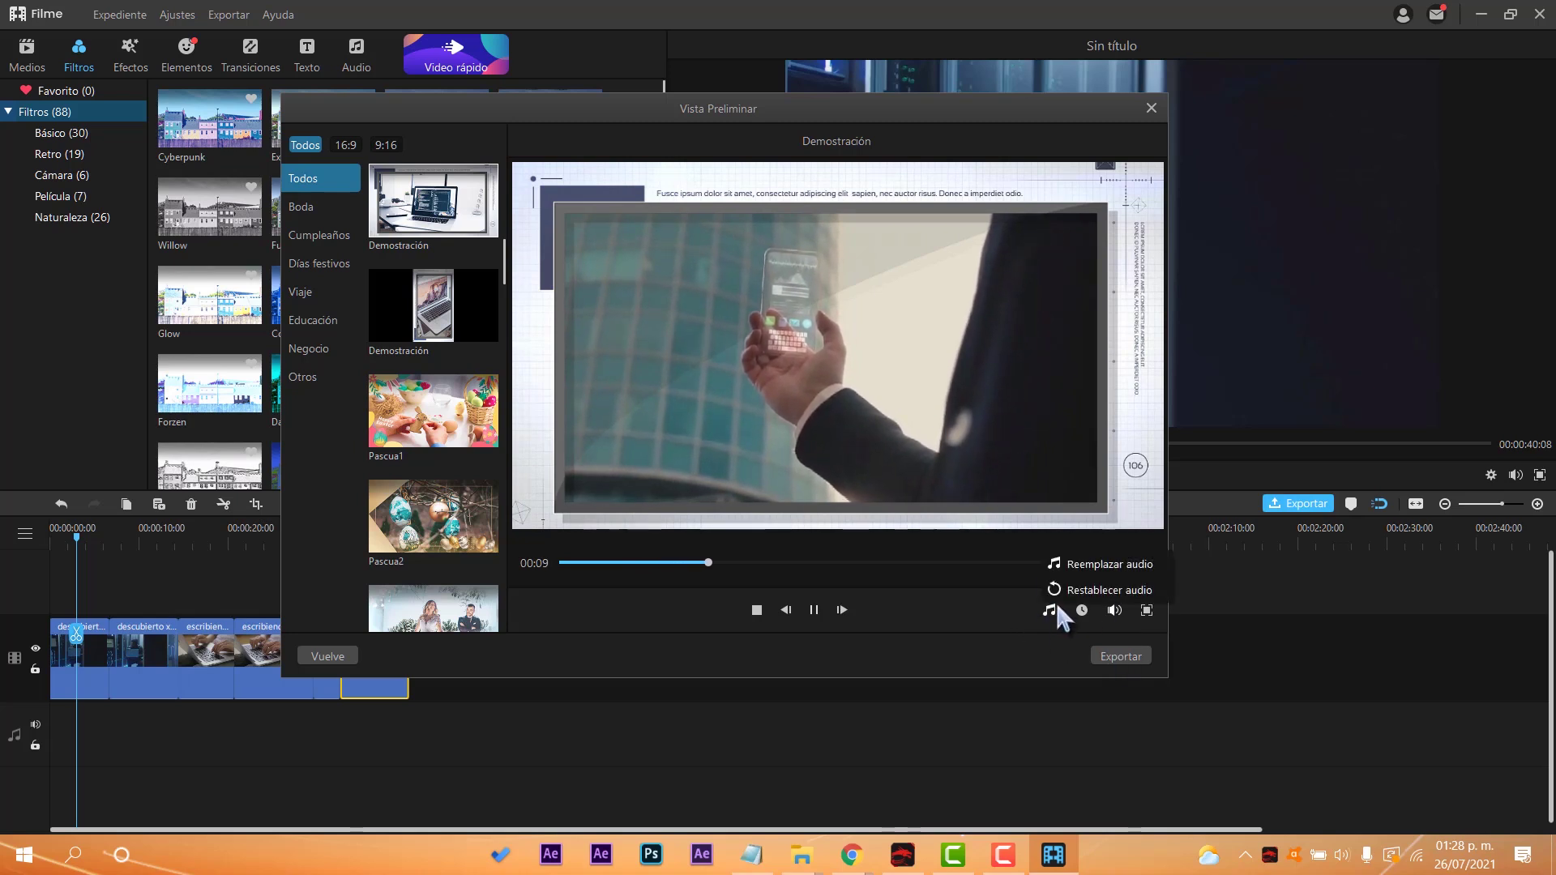
{"action": "left_click", "coordinate": [1109, 565]}
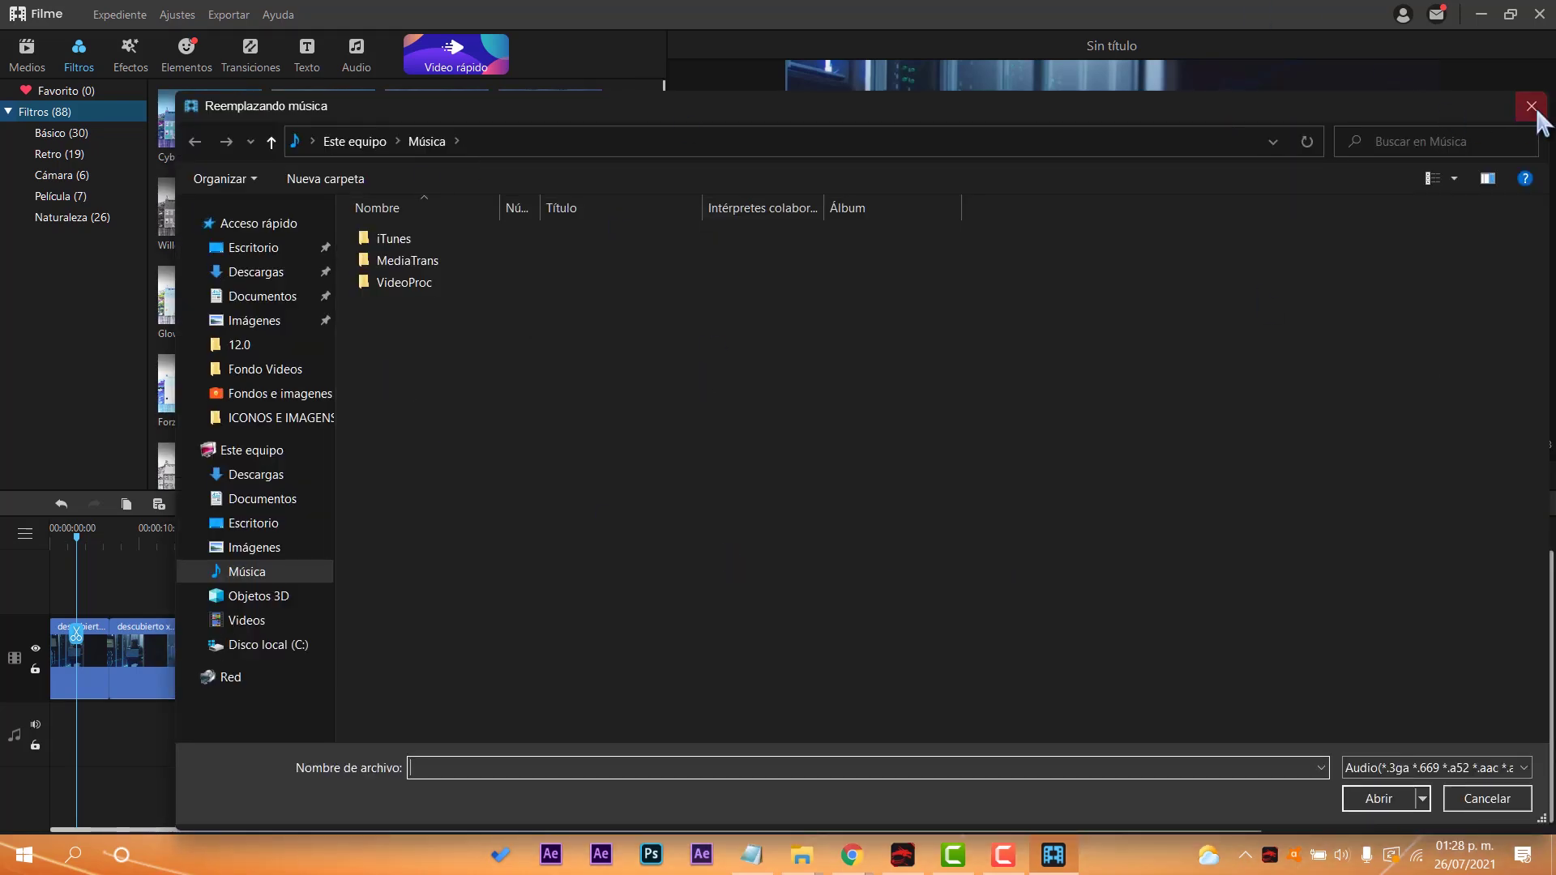
{"action": "left_click", "coordinate": [1532, 107]}
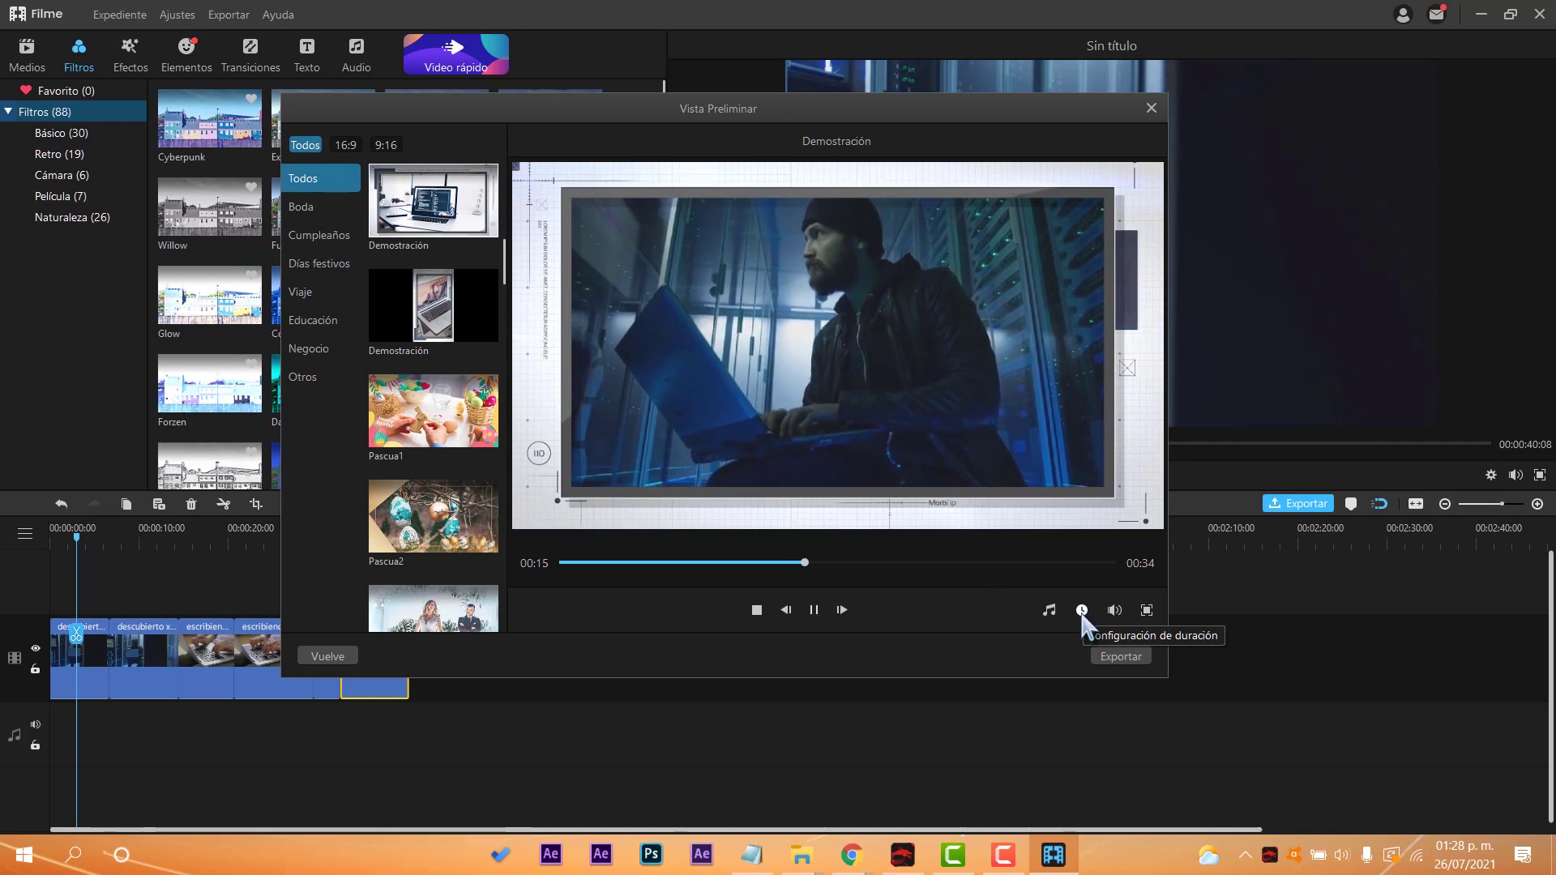
{"action": "left_click", "coordinate": [1083, 612]}
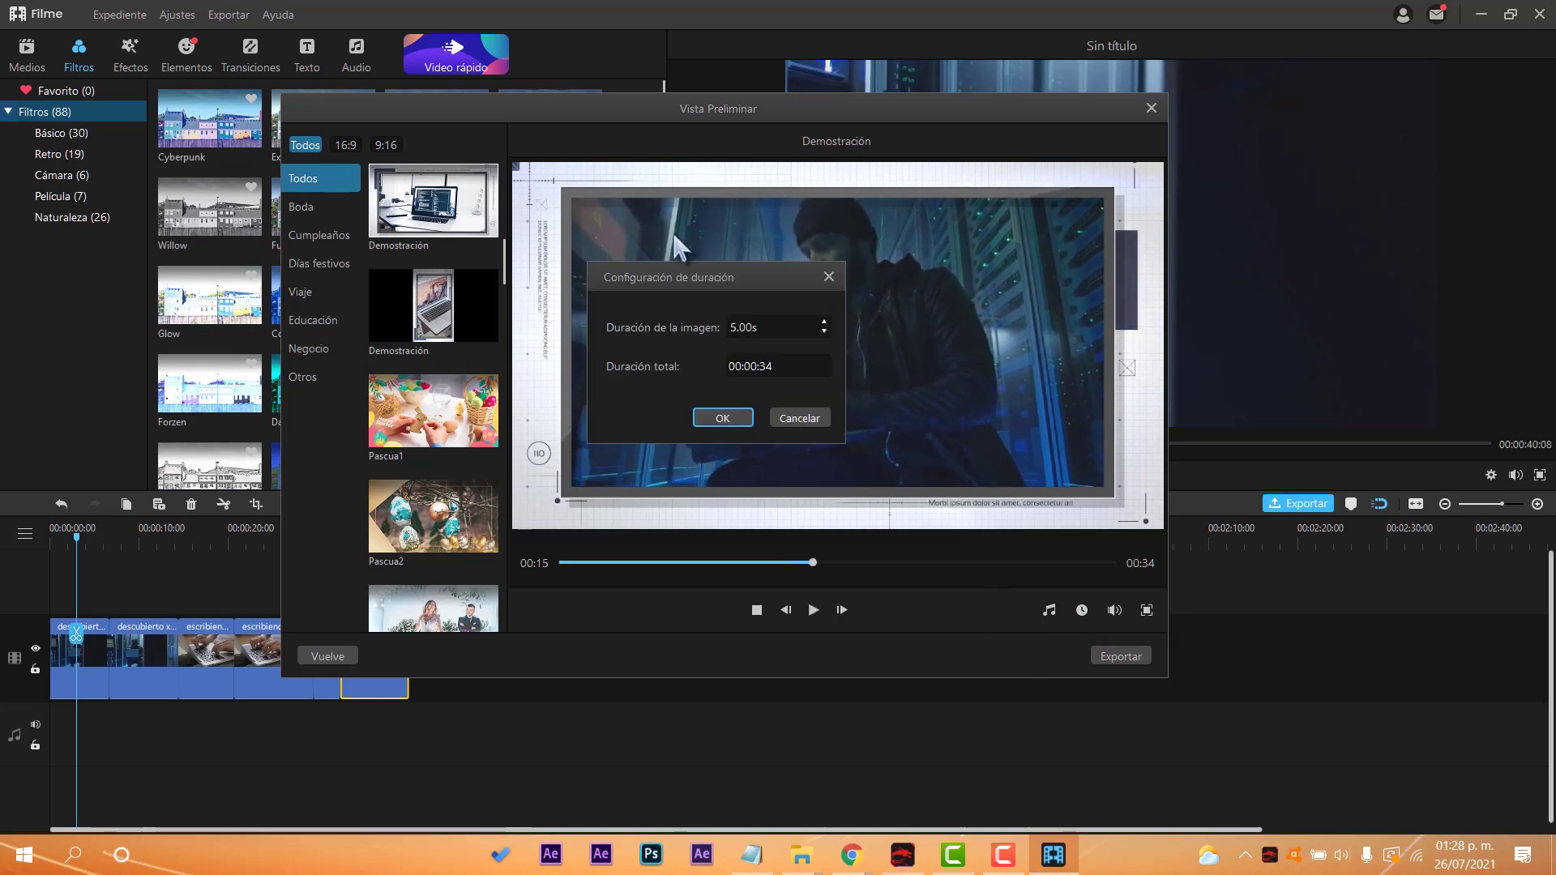
{"action": "left_click", "coordinate": [829, 276]}
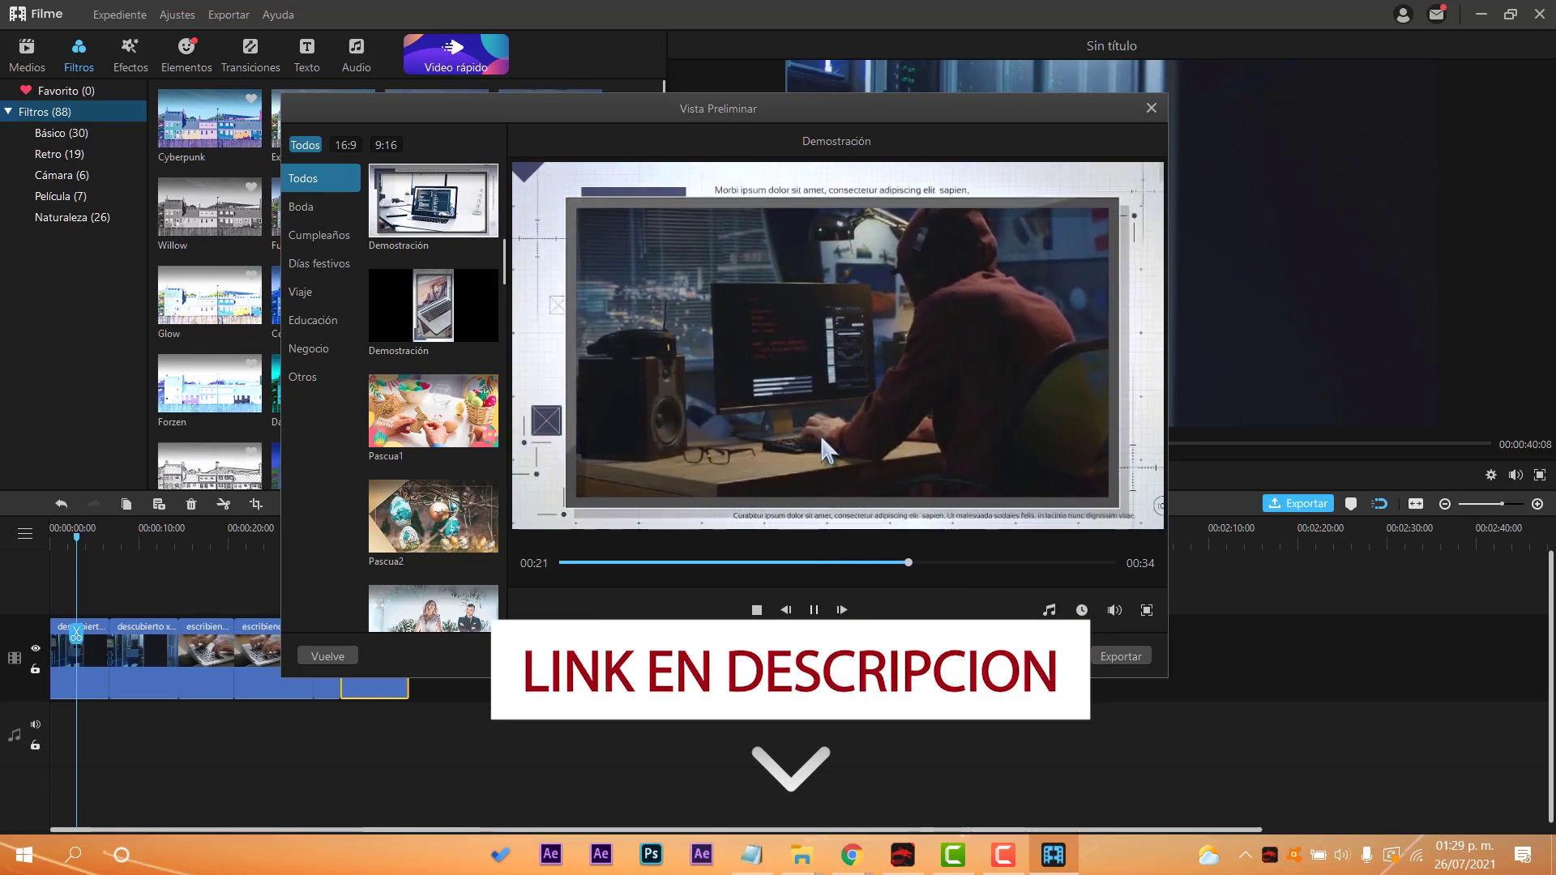
- Export the quick video locally as an MP4 named jijojo in Estándar quality, with the option to edit it as a clip
{"action": "left_click", "coordinate": [1135, 653]}
{"action": "left_click_drag", "start_coordinate": [738, 233], "coordinate": [687, 234]}
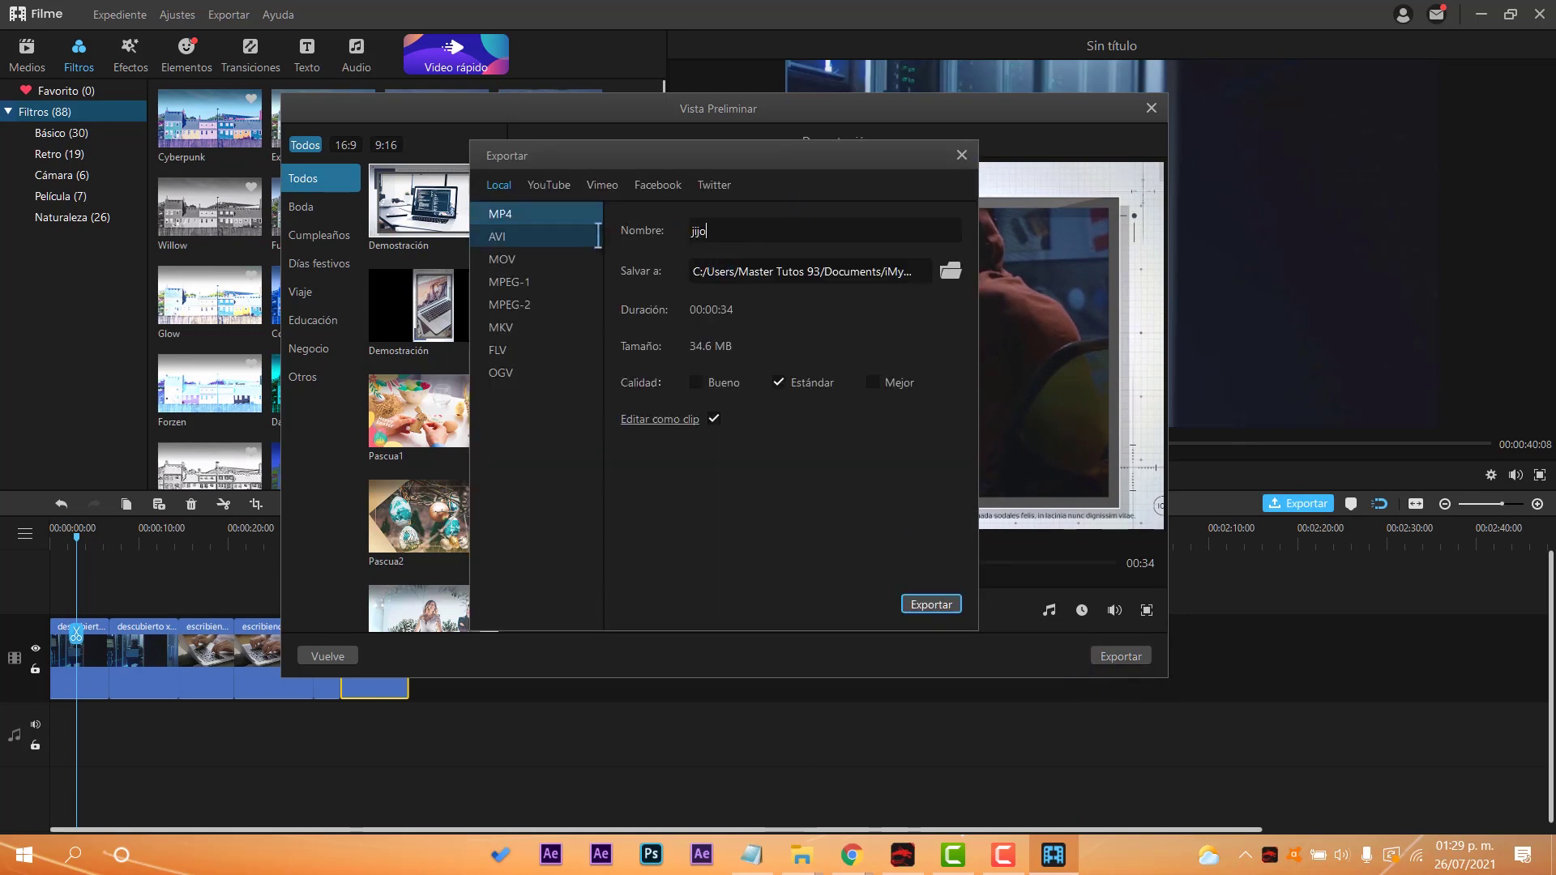
{"action": "left_click", "coordinate": [930, 604]}
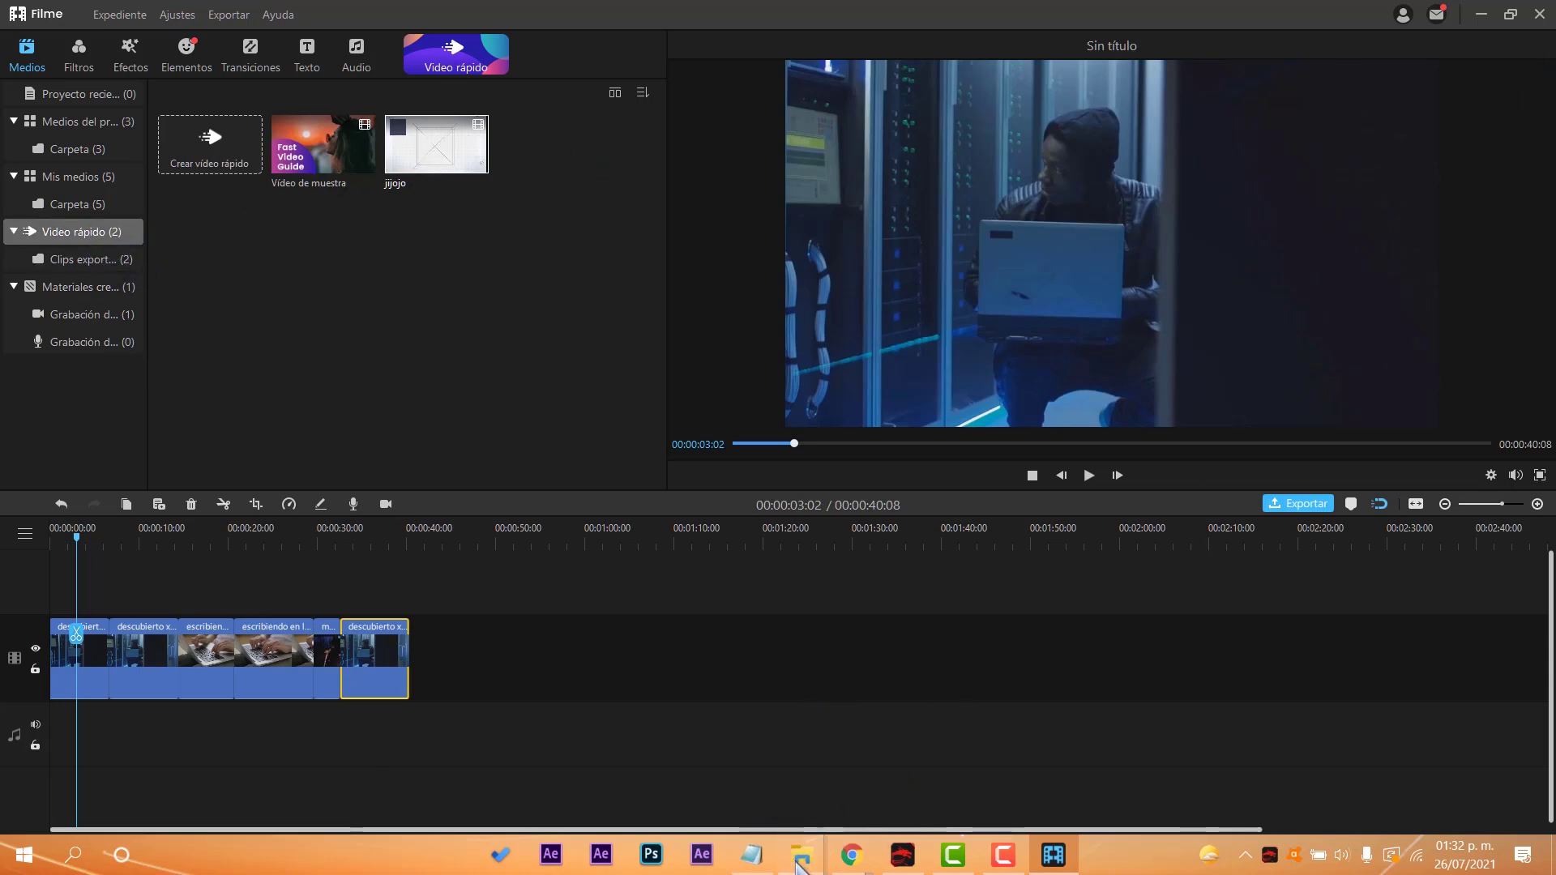
{"action": "left_click", "coordinate": [945, 771]}
- Switch to the iMyFone Filme folder in File Explorer and open its Output folder
{"action": "mouse_move", "coordinate": [801, 855]}
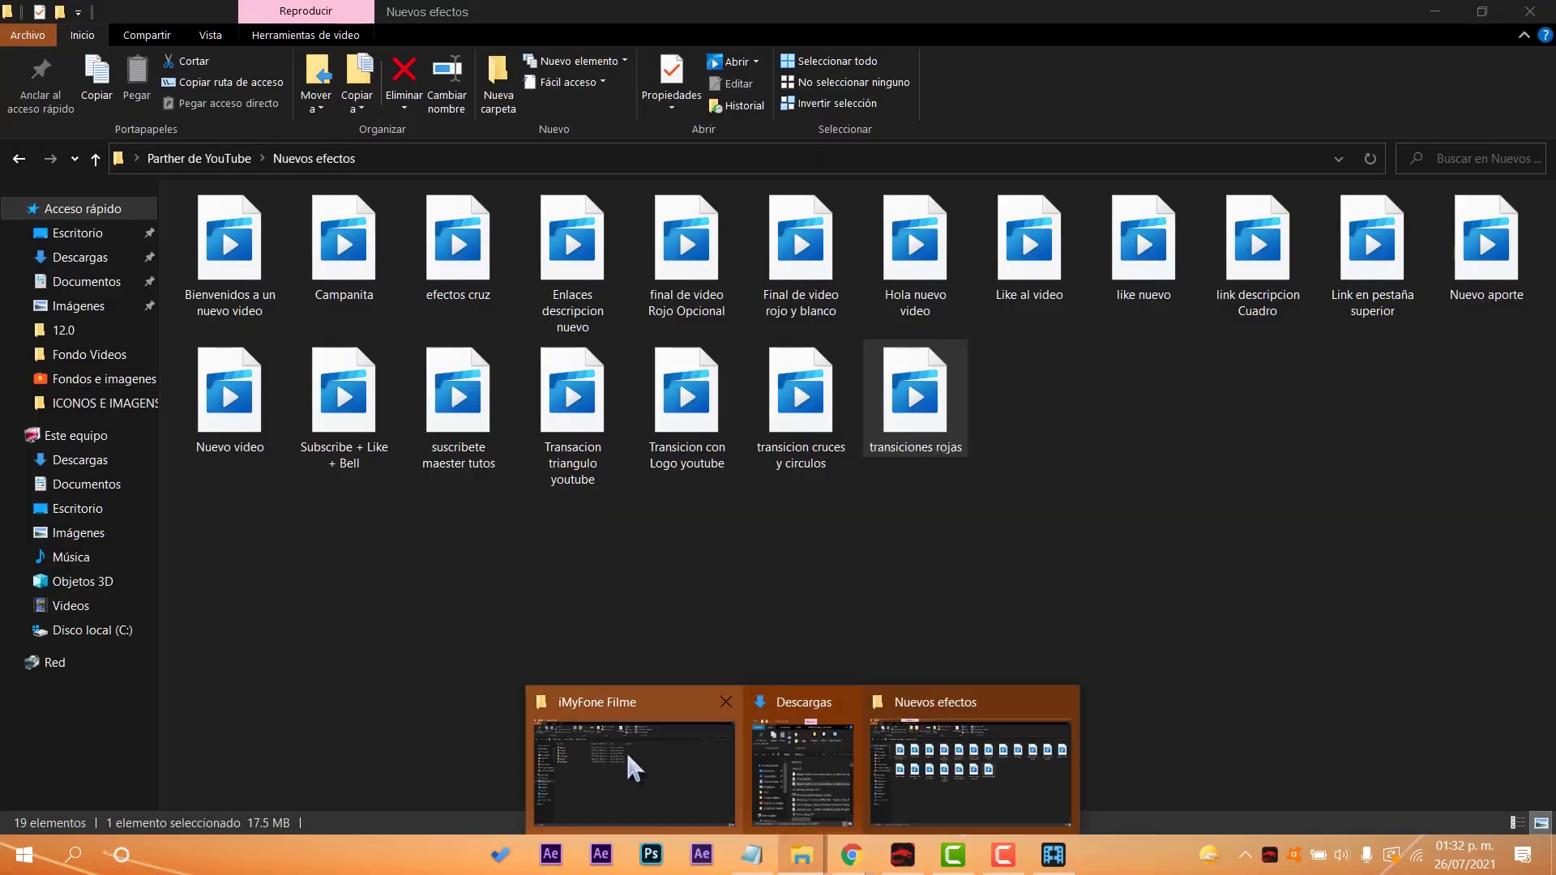
{"action": "left_click", "coordinate": [628, 757]}
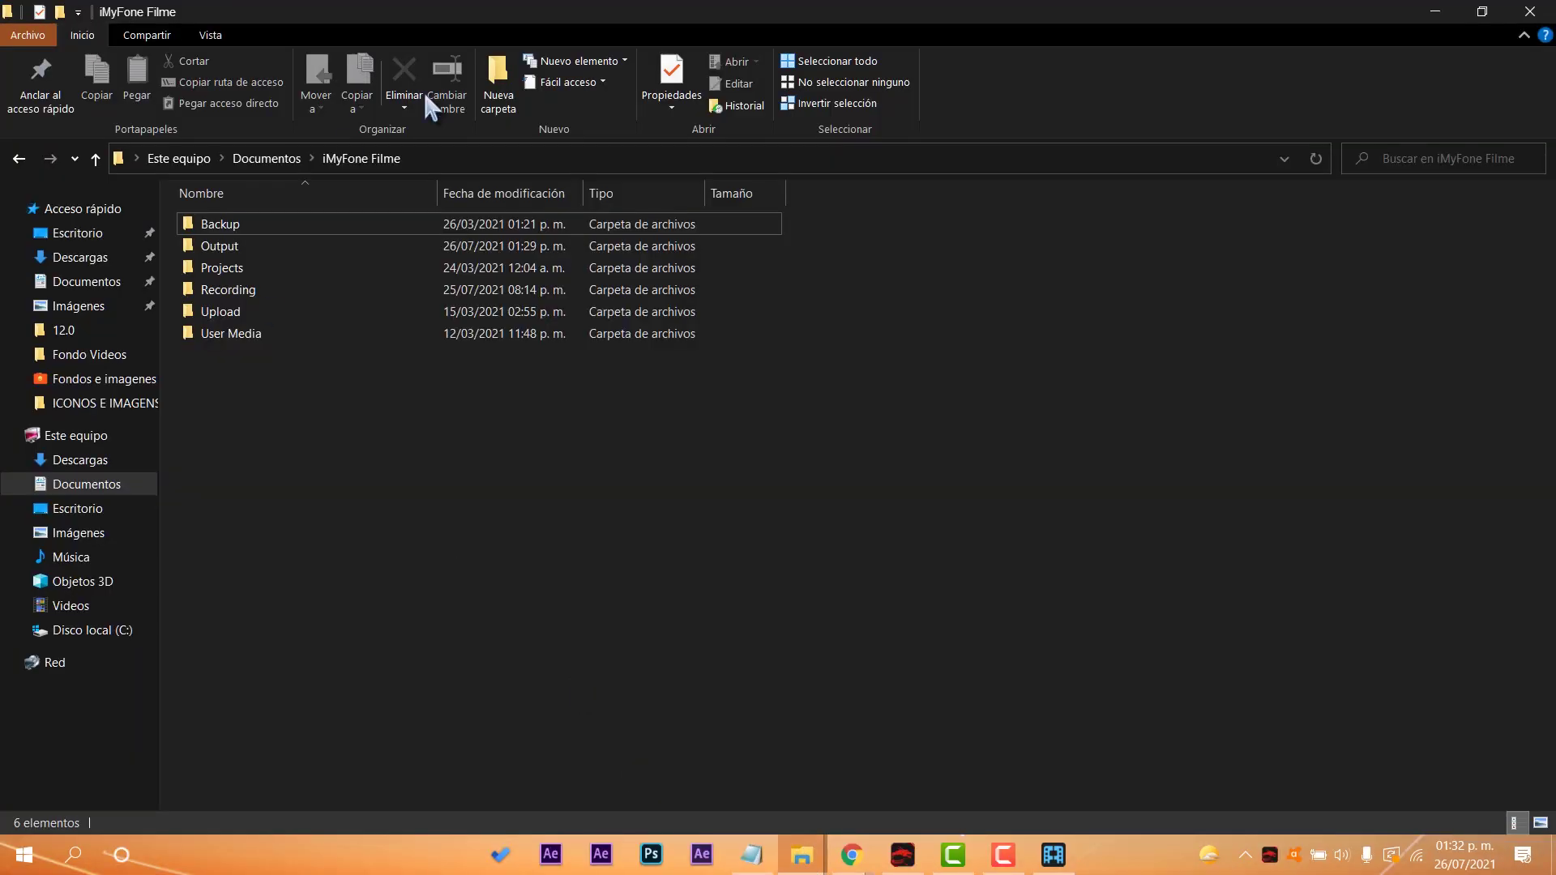
{"action": "double_click", "coordinate": [242, 247]}
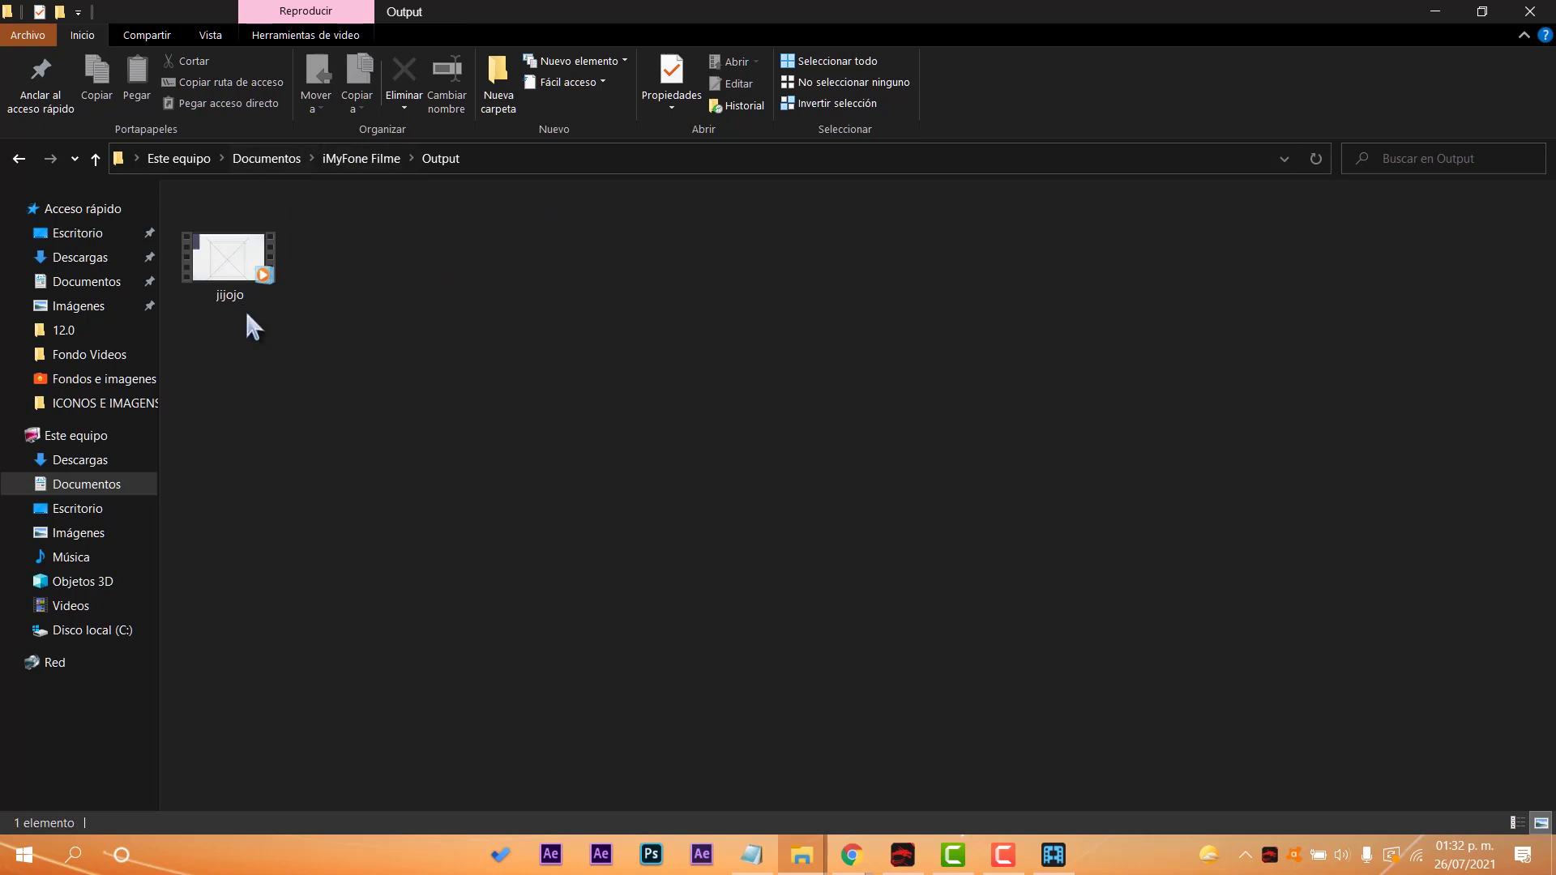
- Play the exported jijojo video, skip ahead through it to about 00:29, and close the player
{"action": "left_click", "coordinate": [225, 267]}
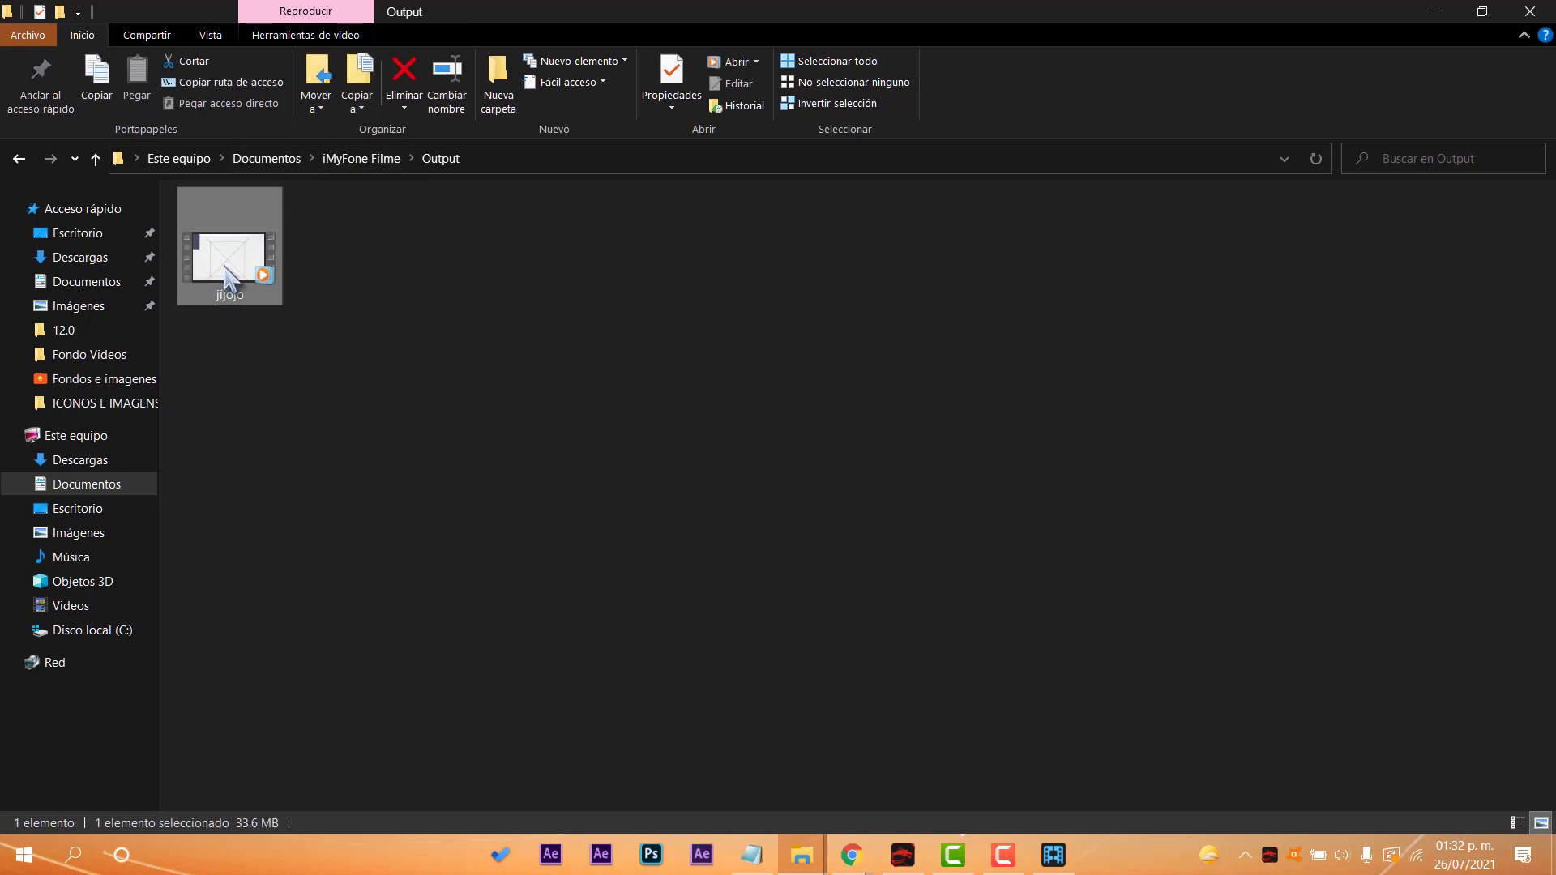
{"action": "key", "text": "Return"}
{"action": "left_click_drag", "start_coordinate": [510, 736], "coordinate": [835, 735]}
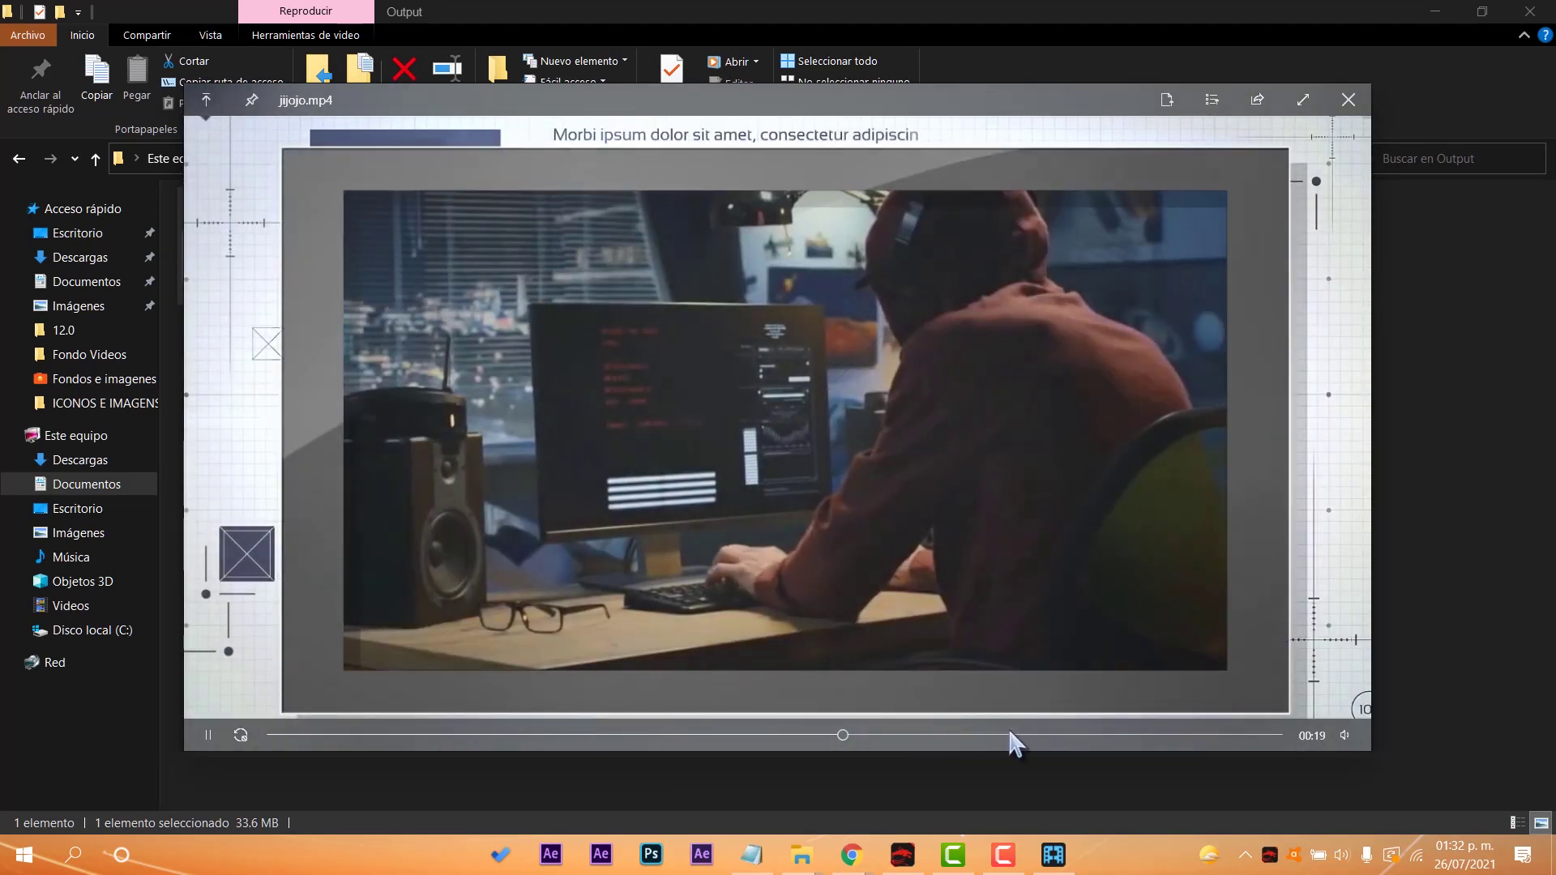
{"action": "left_click_drag", "start_coordinate": [1038, 736], "coordinate": [1117, 740]}
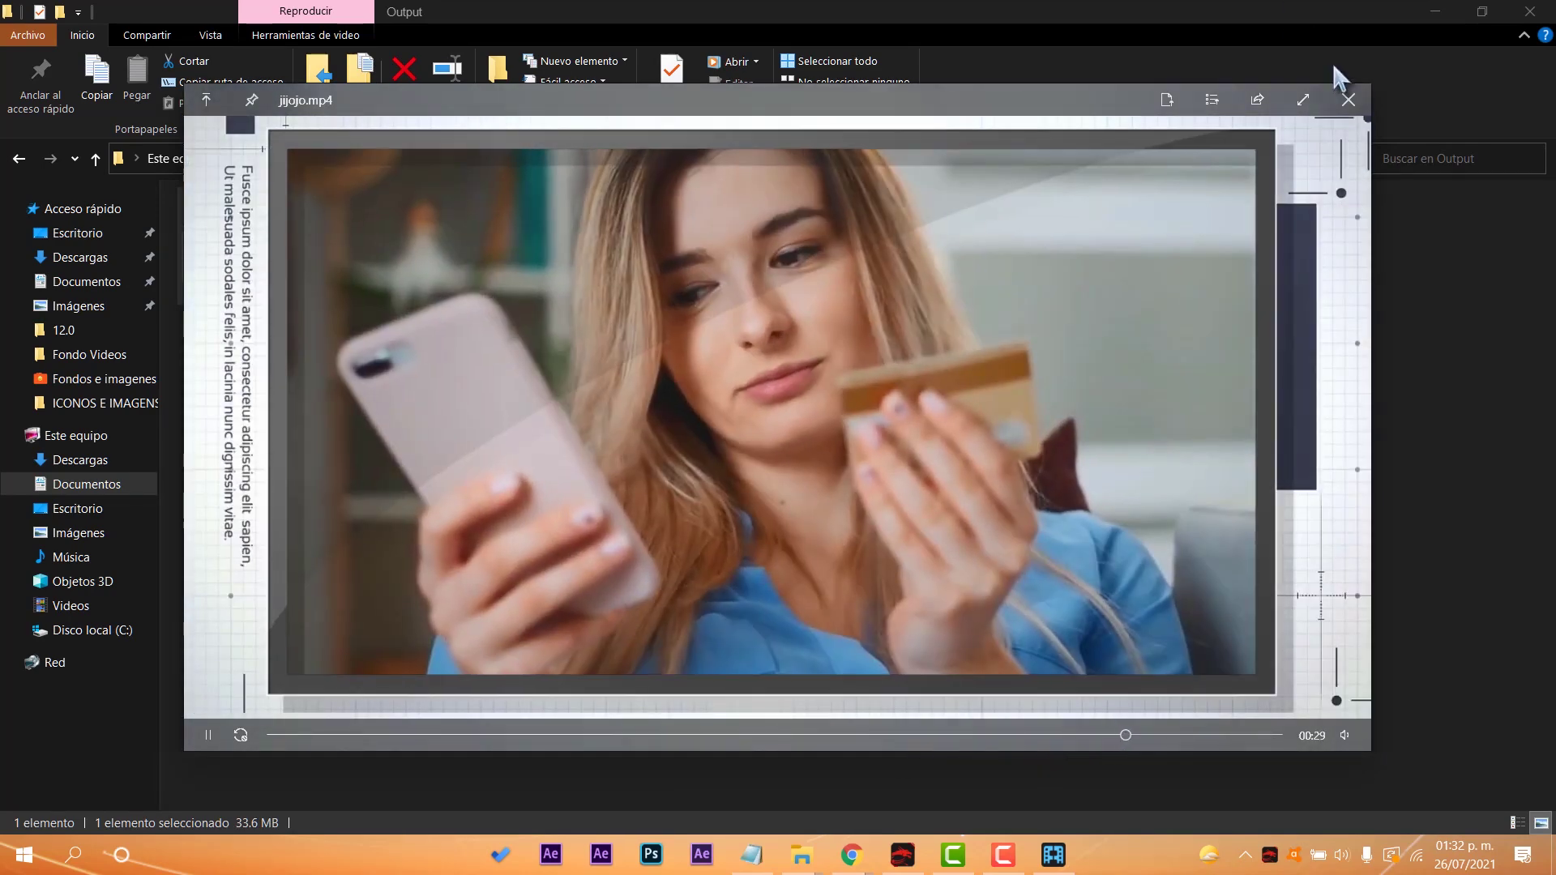
{"action": "left_click", "coordinate": [1348, 100]}
- Return to Filme, open its screen recorder, and start a full-screen recording with the large windows out of the way
{"action": "left_click", "coordinate": [1053, 854]}
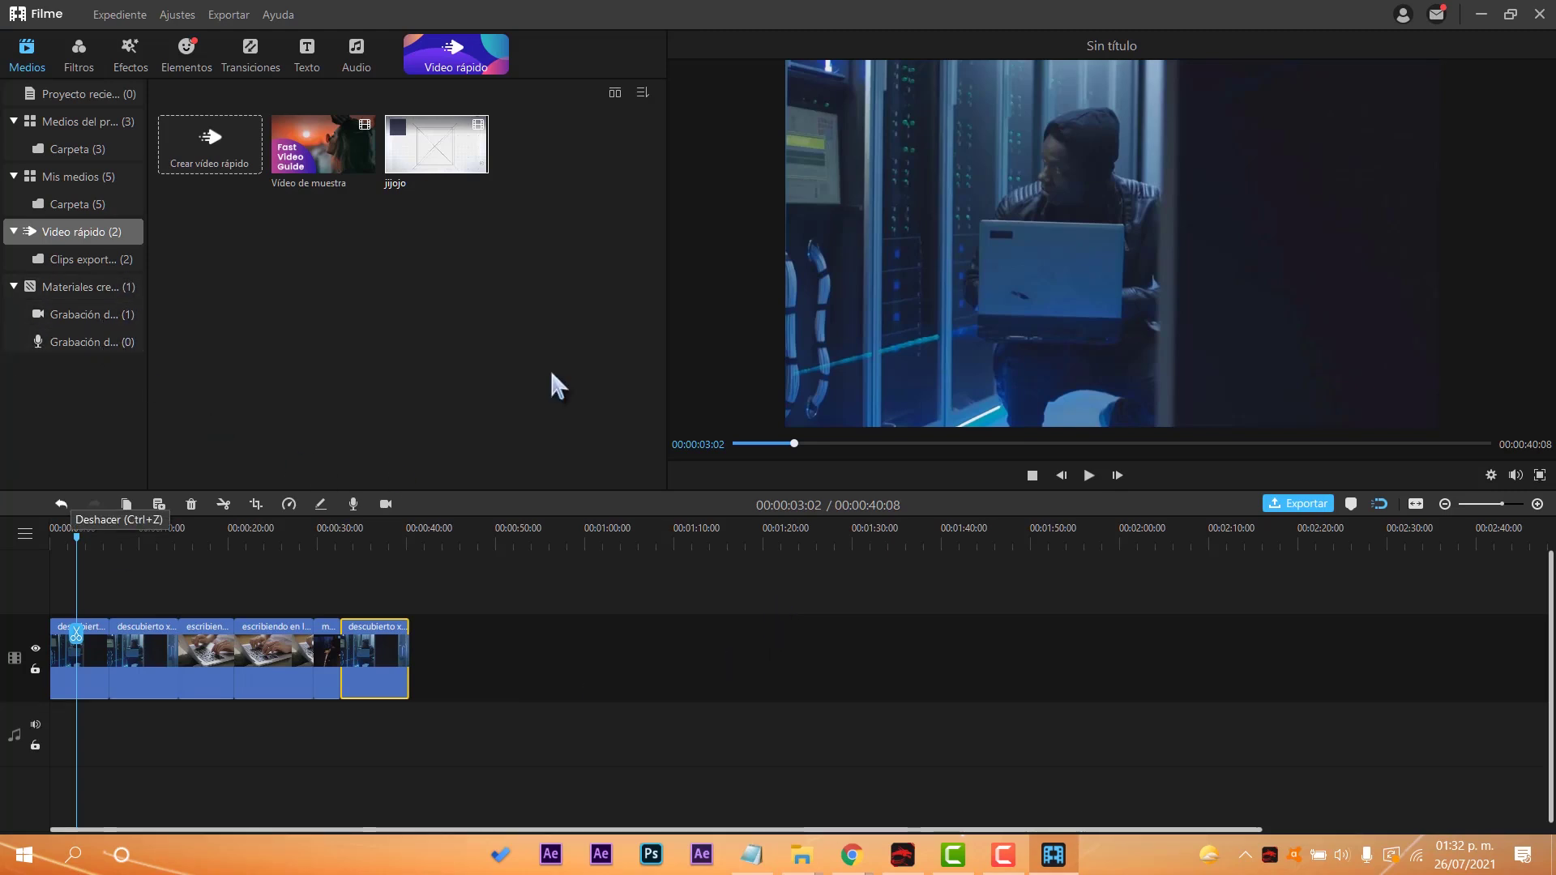
{"action": "left_click", "coordinate": [386, 504]}
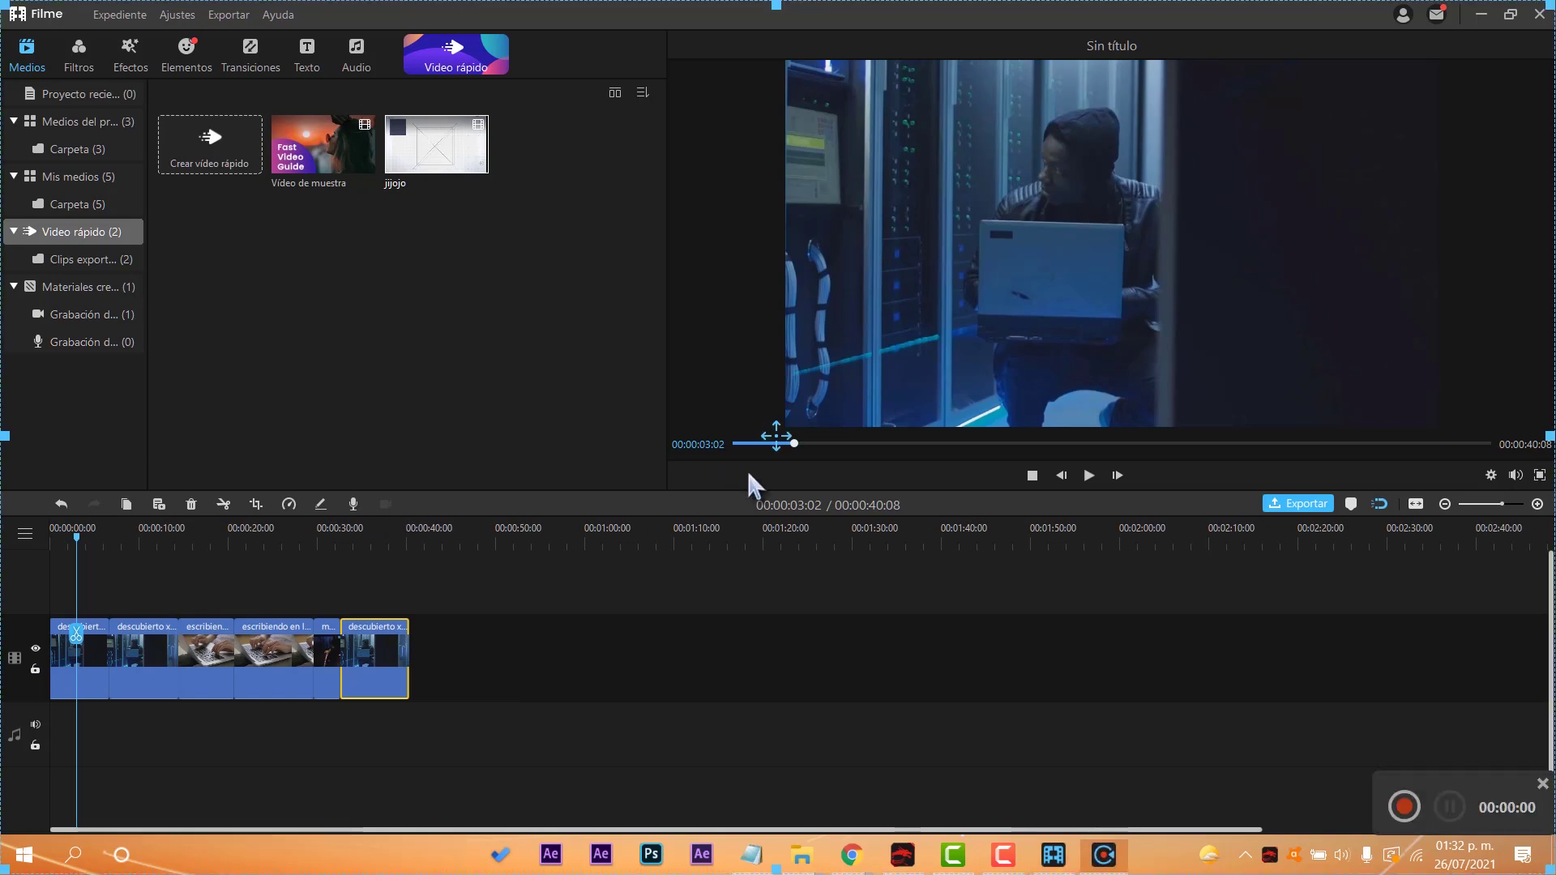
{"action": "left_click", "coordinate": [1480, 13]}
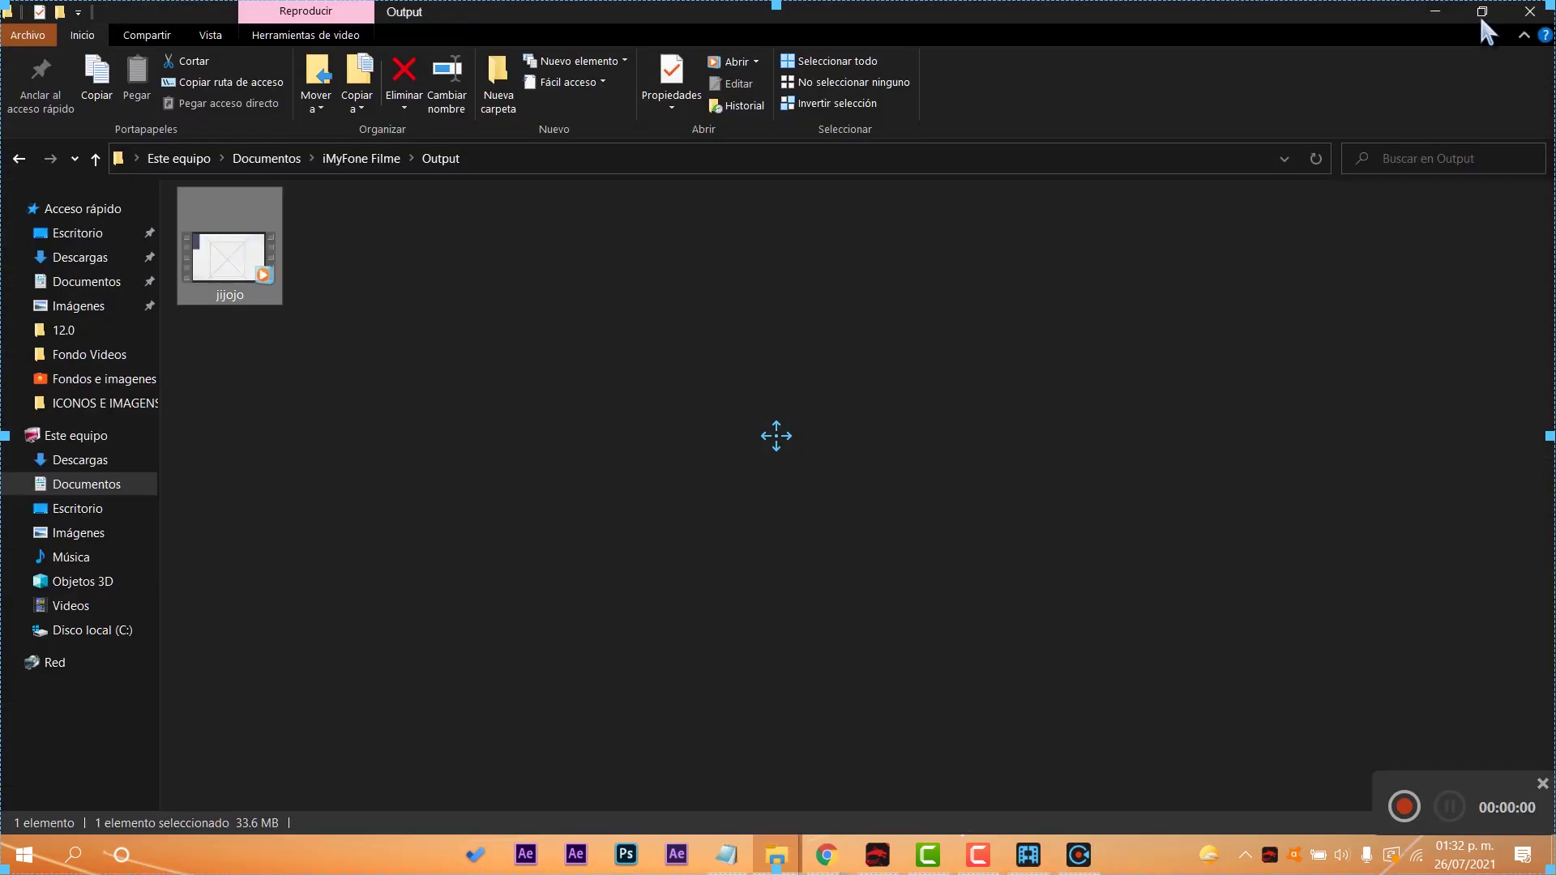
{"action": "left_click", "coordinate": [1481, 13]}
{"action": "left_click", "coordinate": [1448, 13]}
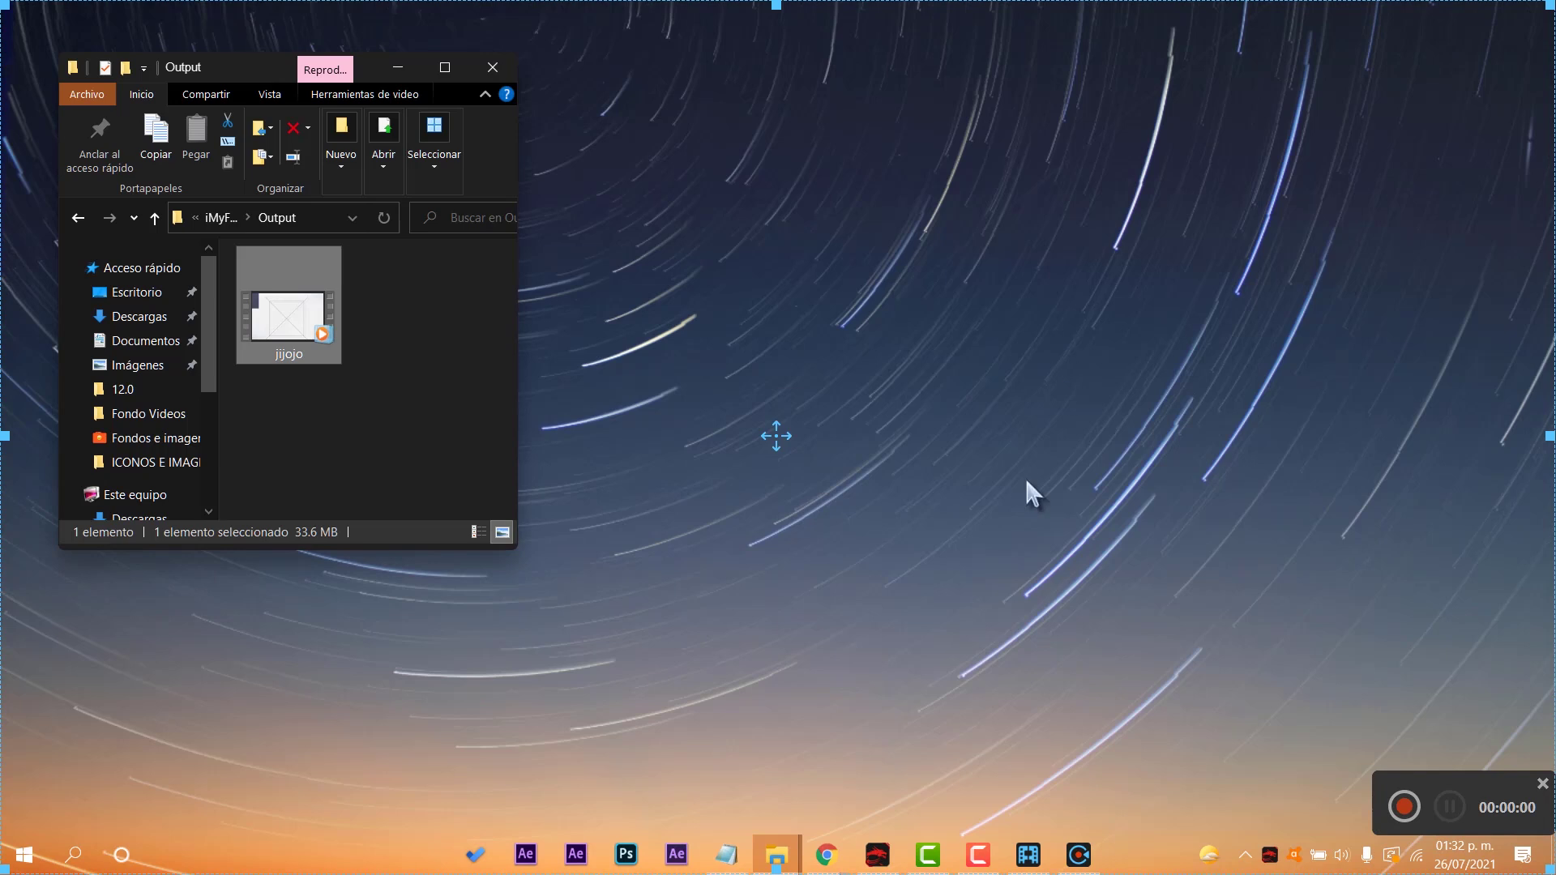
{"action": "left_click", "coordinate": [1405, 807]}
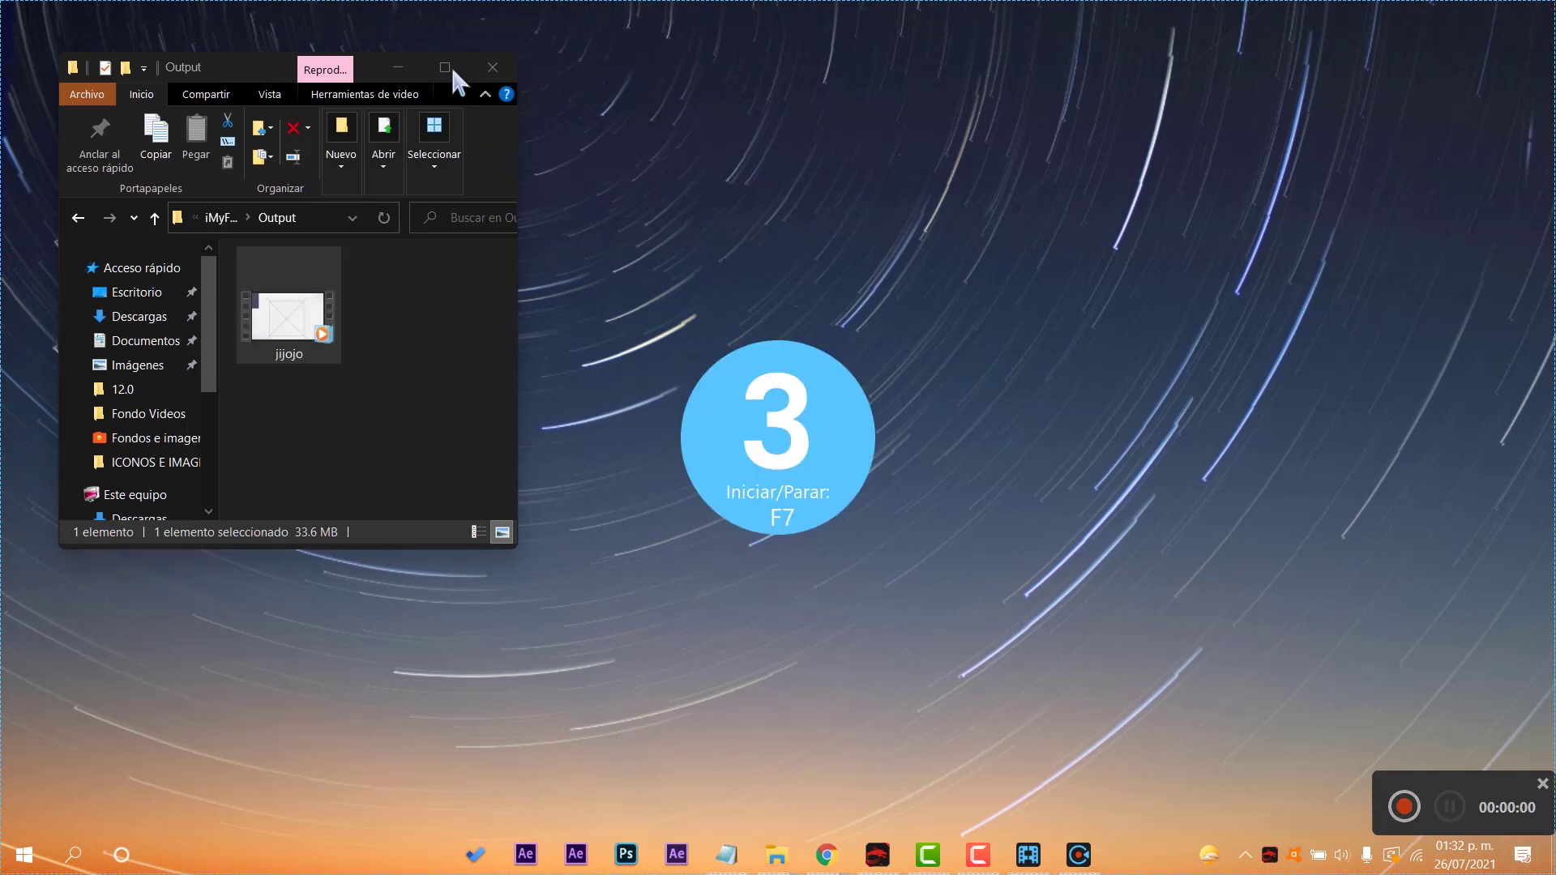
- Minimize the Output folder window, and move, maximize and minimize the Microsoft To Do window while the screen is being recorded
{"action": "left_click", "coordinate": [407, 65]}
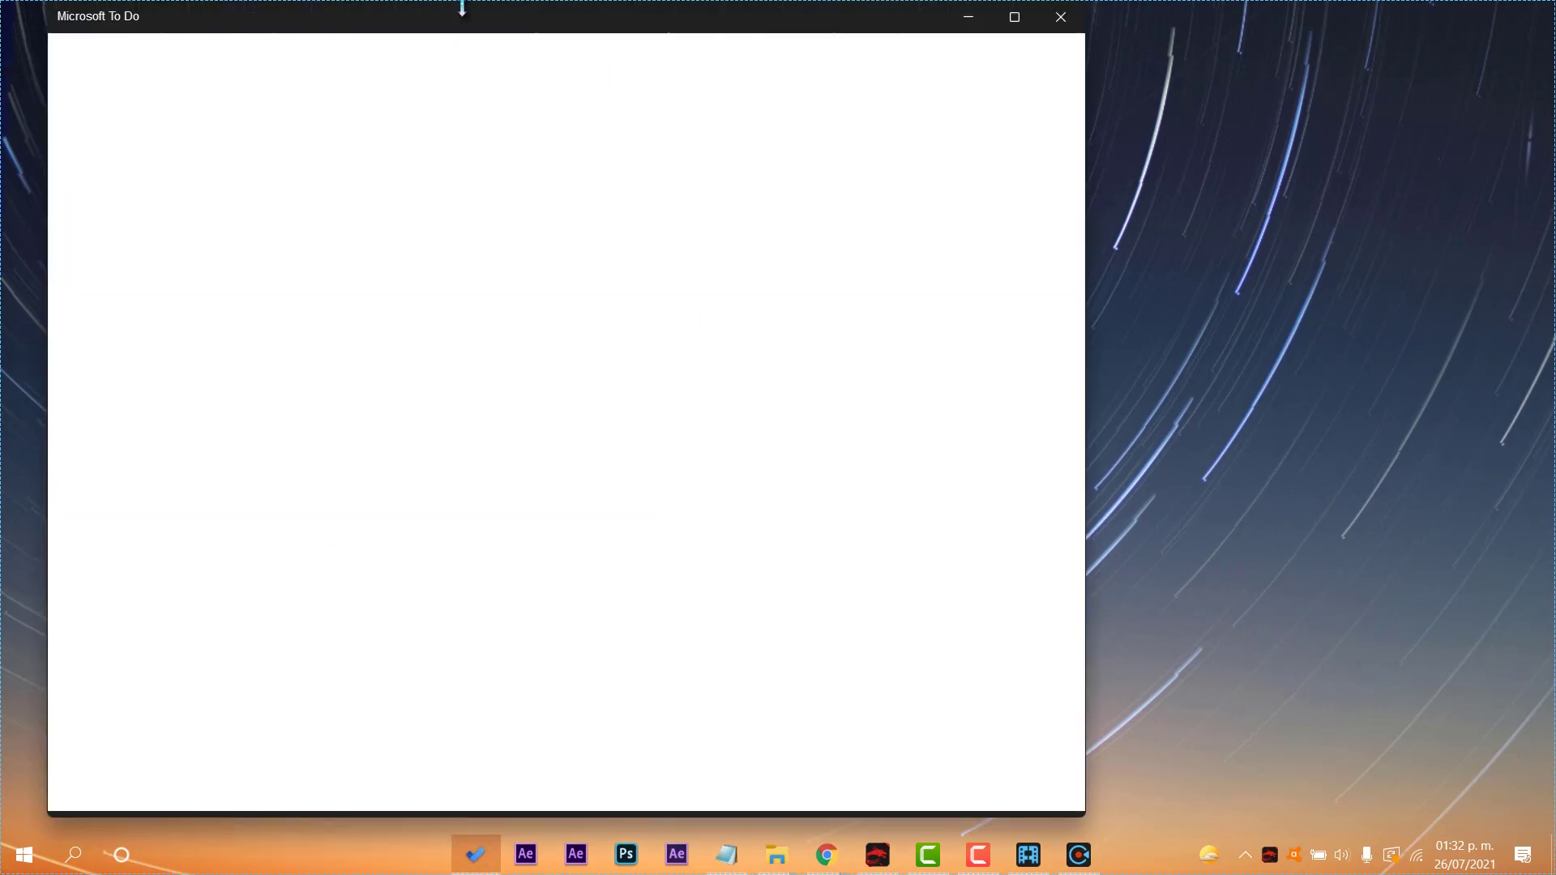
{"action": "left_click_drag", "start_coordinate": [461, 8], "coordinate": [909, 65]}
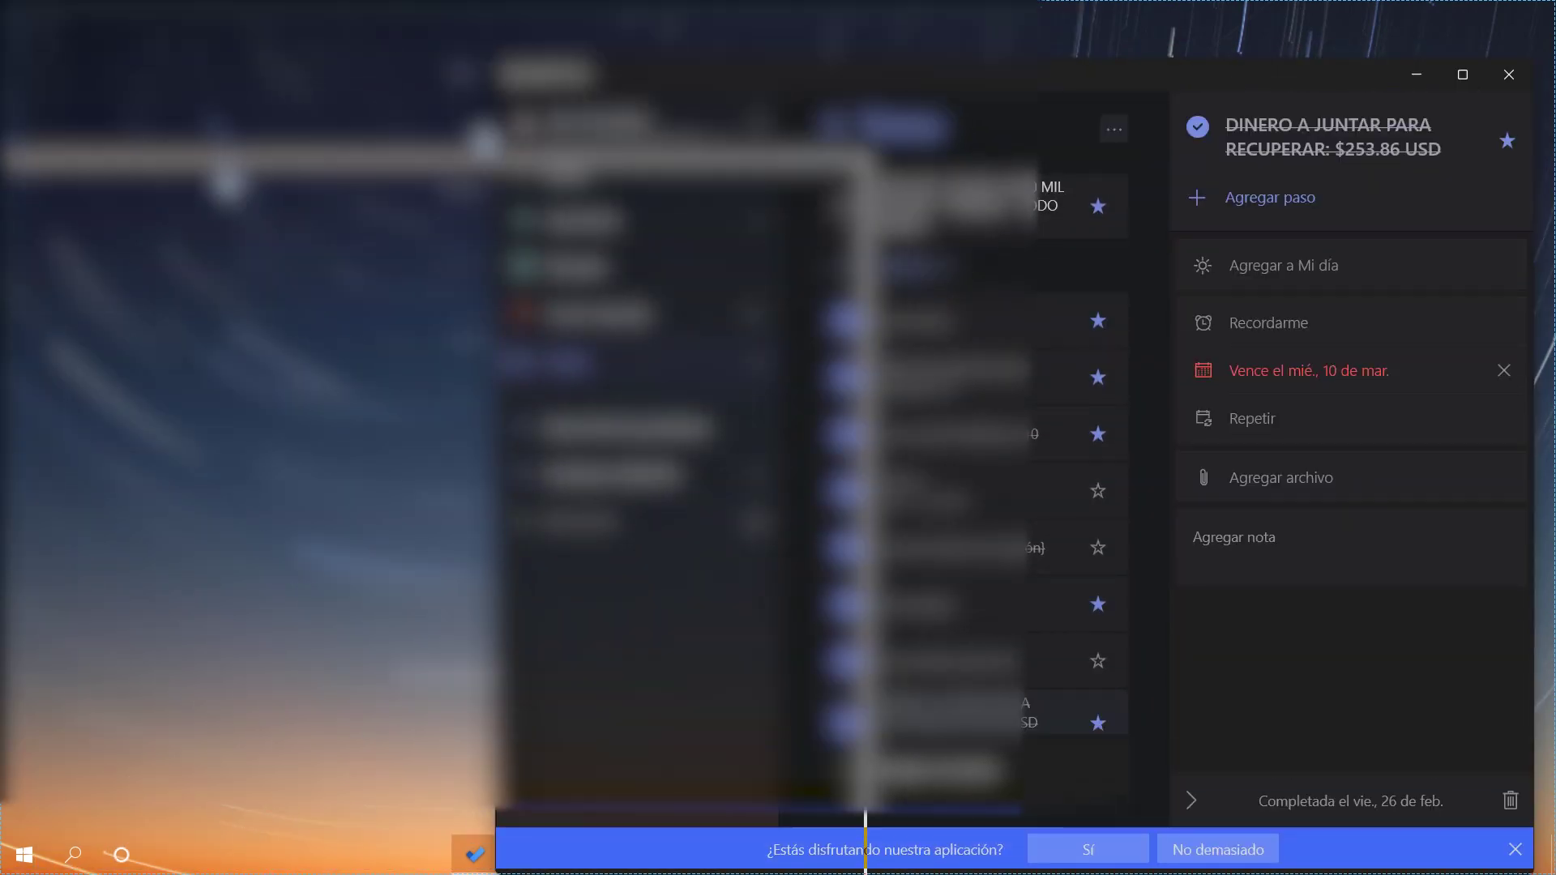
{"action": "left_click_drag", "start_coordinate": [933, 77], "coordinate": [507, 65]}
{"action": "double_click", "coordinate": [1035, 73]}
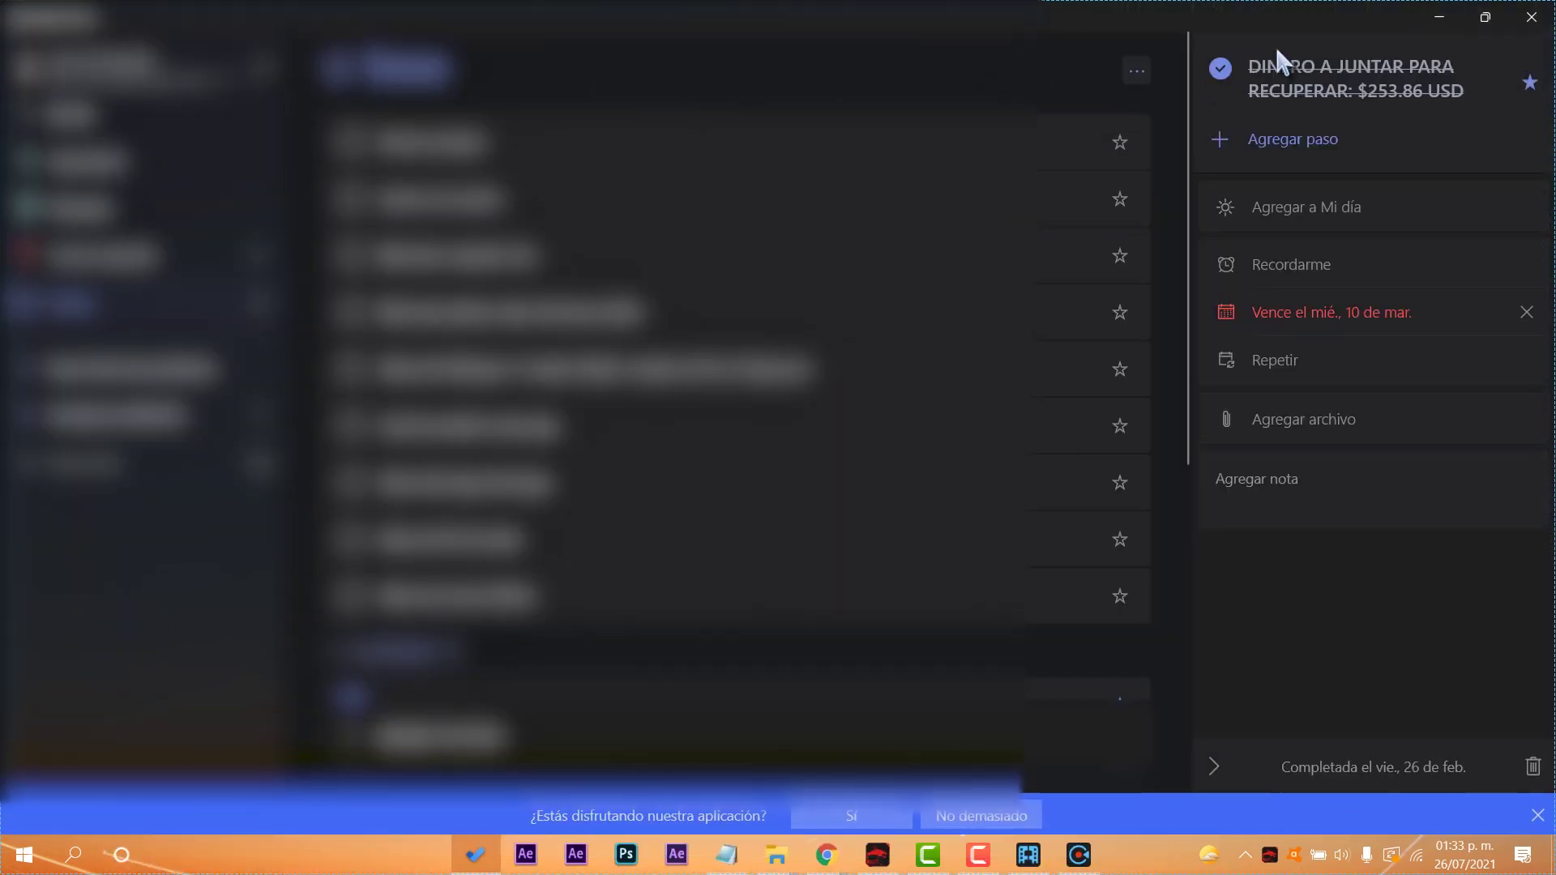
{"action": "left_click", "coordinate": [1438, 16]}
- Open the Windows Start menu, browse down its app list, and close it while recording
{"action": "key", "text": "super"}
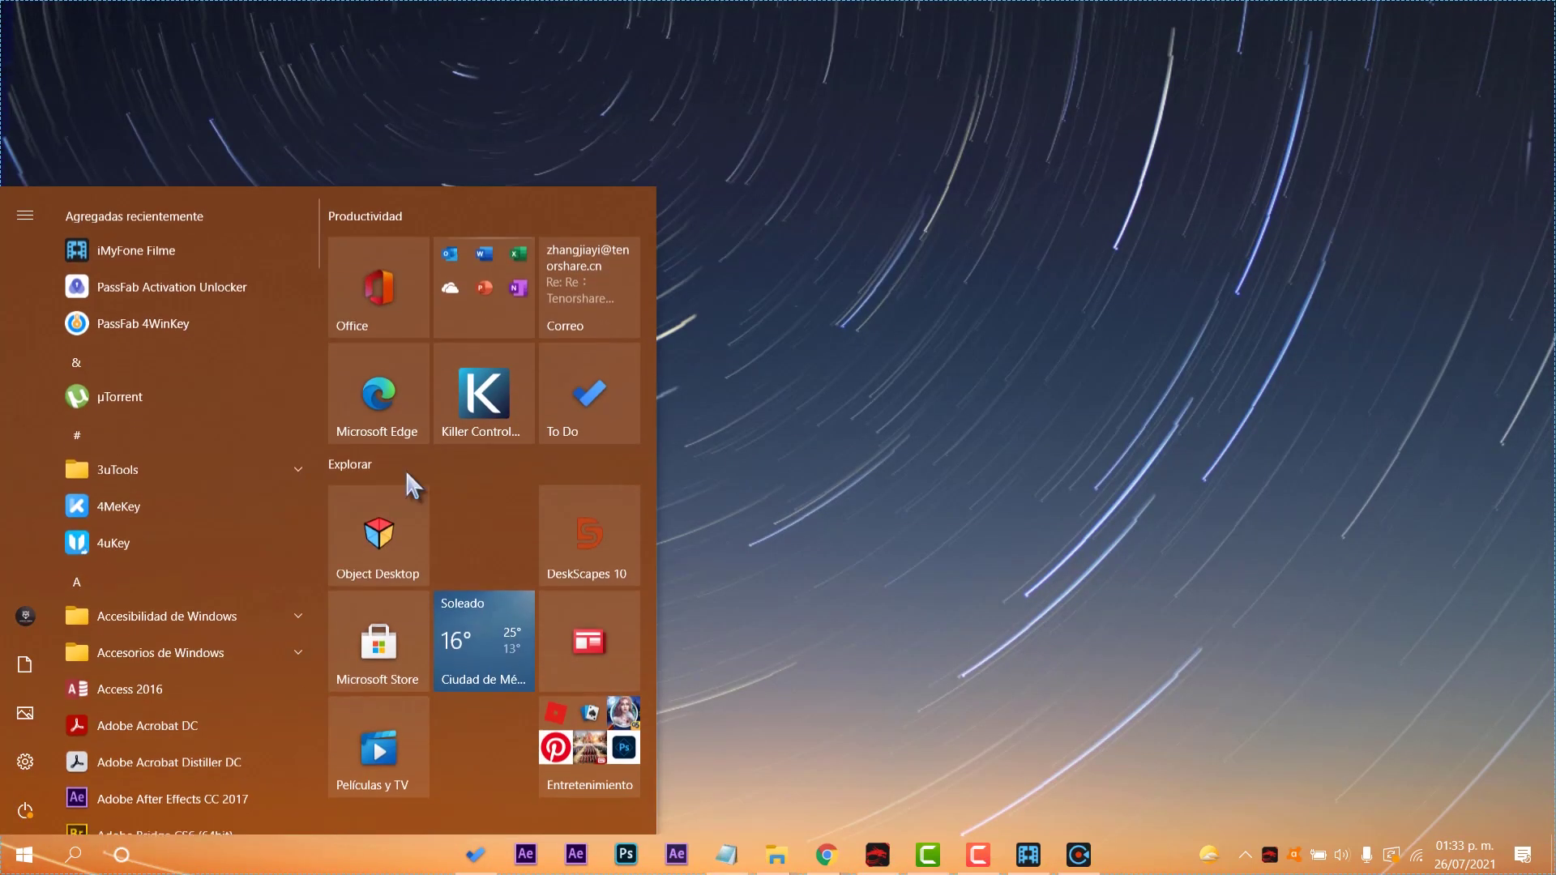
{"action": "scroll", "coordinate": [296, 443], "scroll_direction": "down", "scroll_amount": 20}
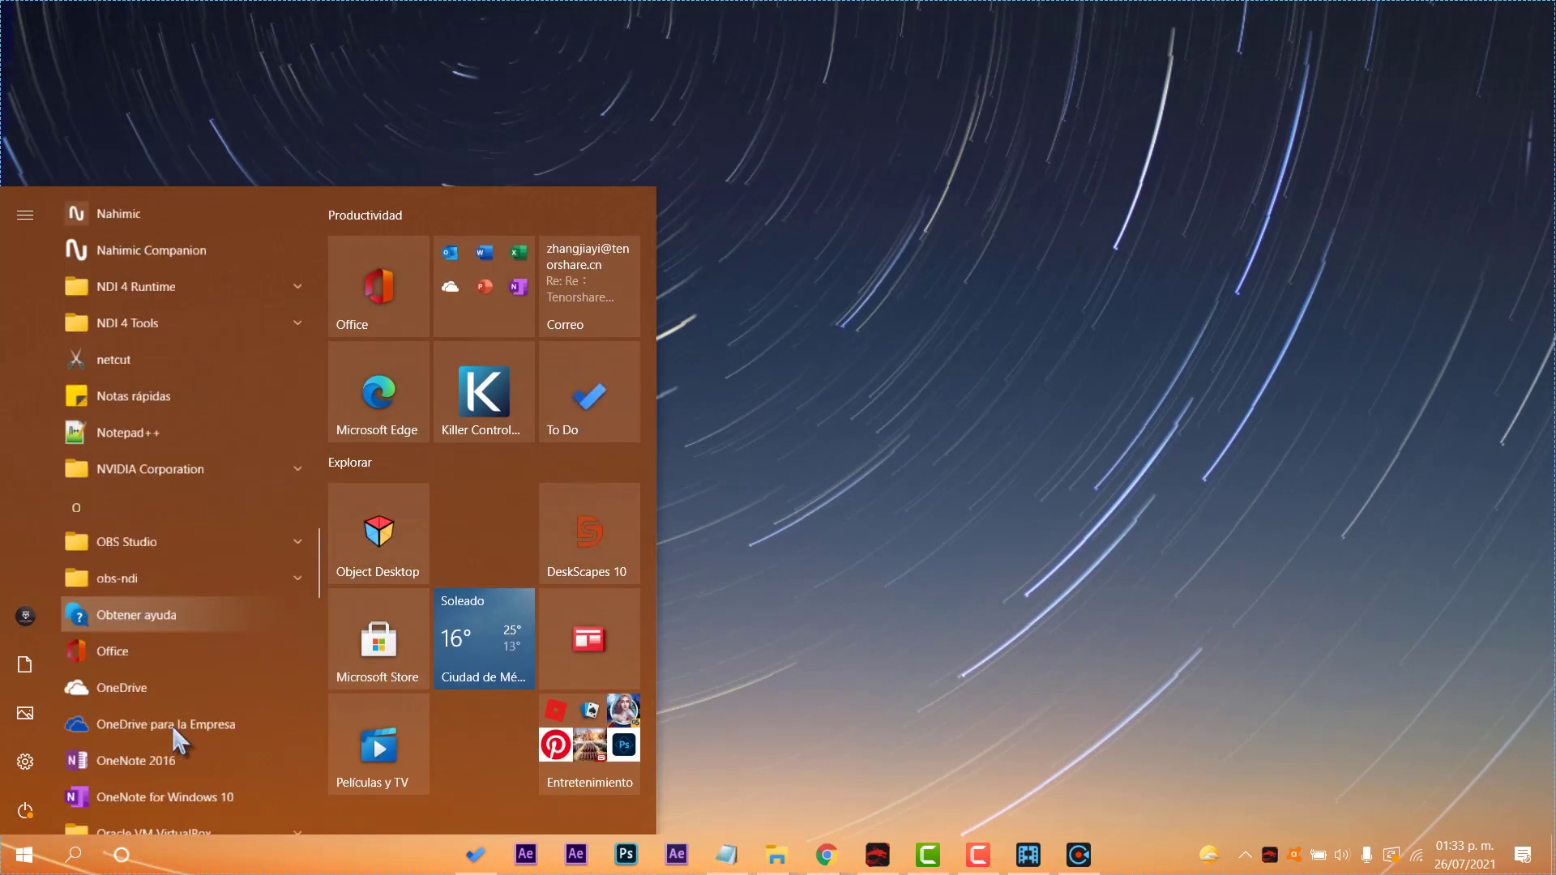
{"action": "scroll", "coordinate": [142, 741], "scroll_direction": "down", "scroll_amount": 6}
{"action": "left_click", "coordinate": [1240, 104]}
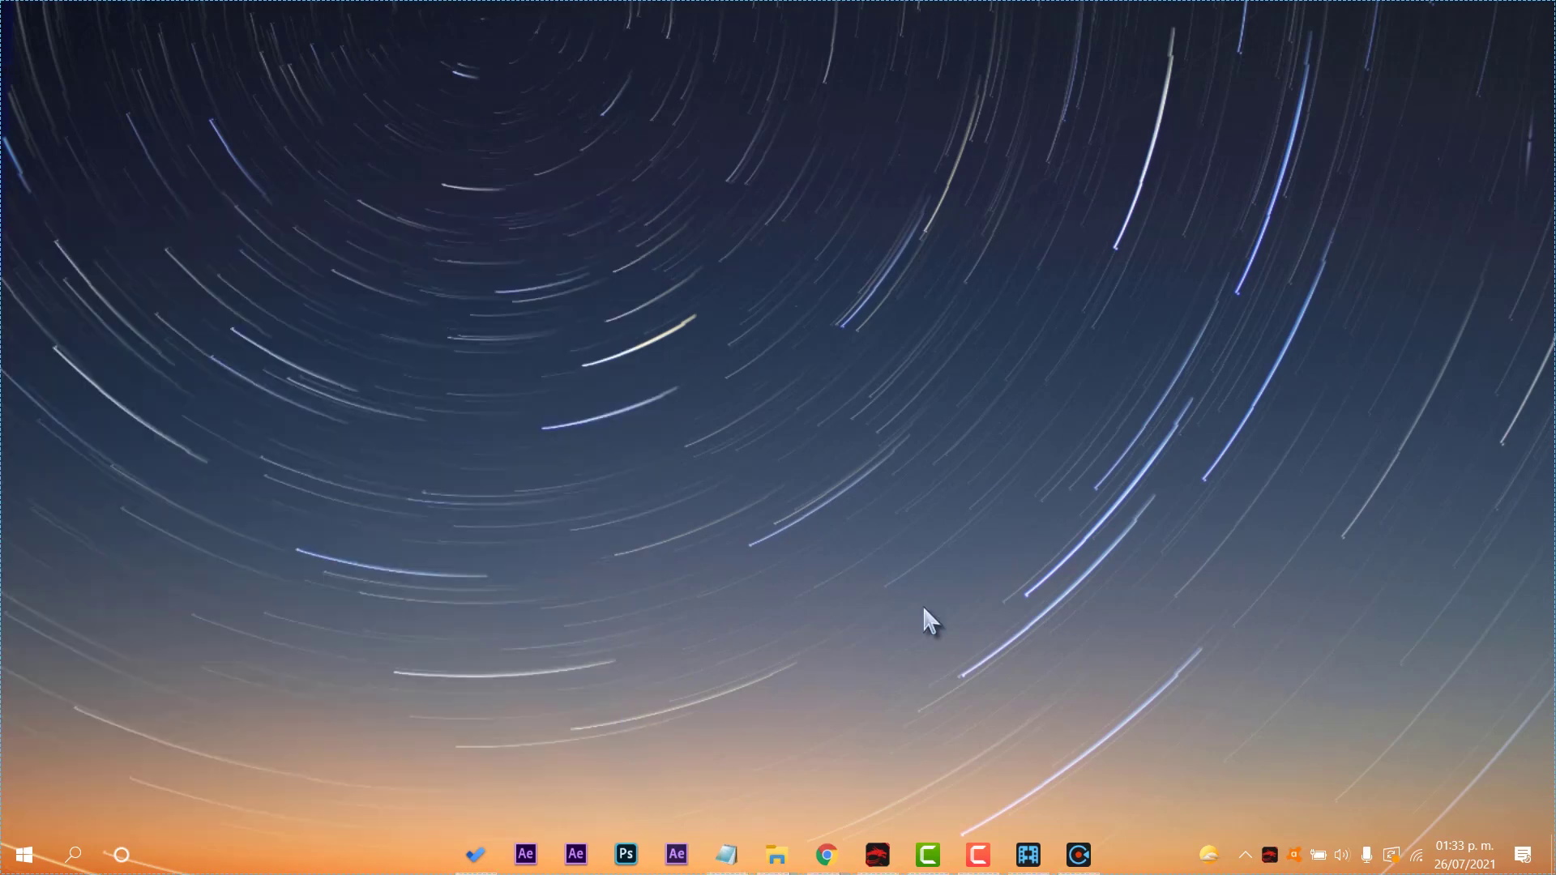
- Open and dismiss the desktop's context menu, and stop the screen recording
{"action": "right_click", "coordinate": [882, 412]}
{"action": "left_click", "coordinate": [812, 664]}
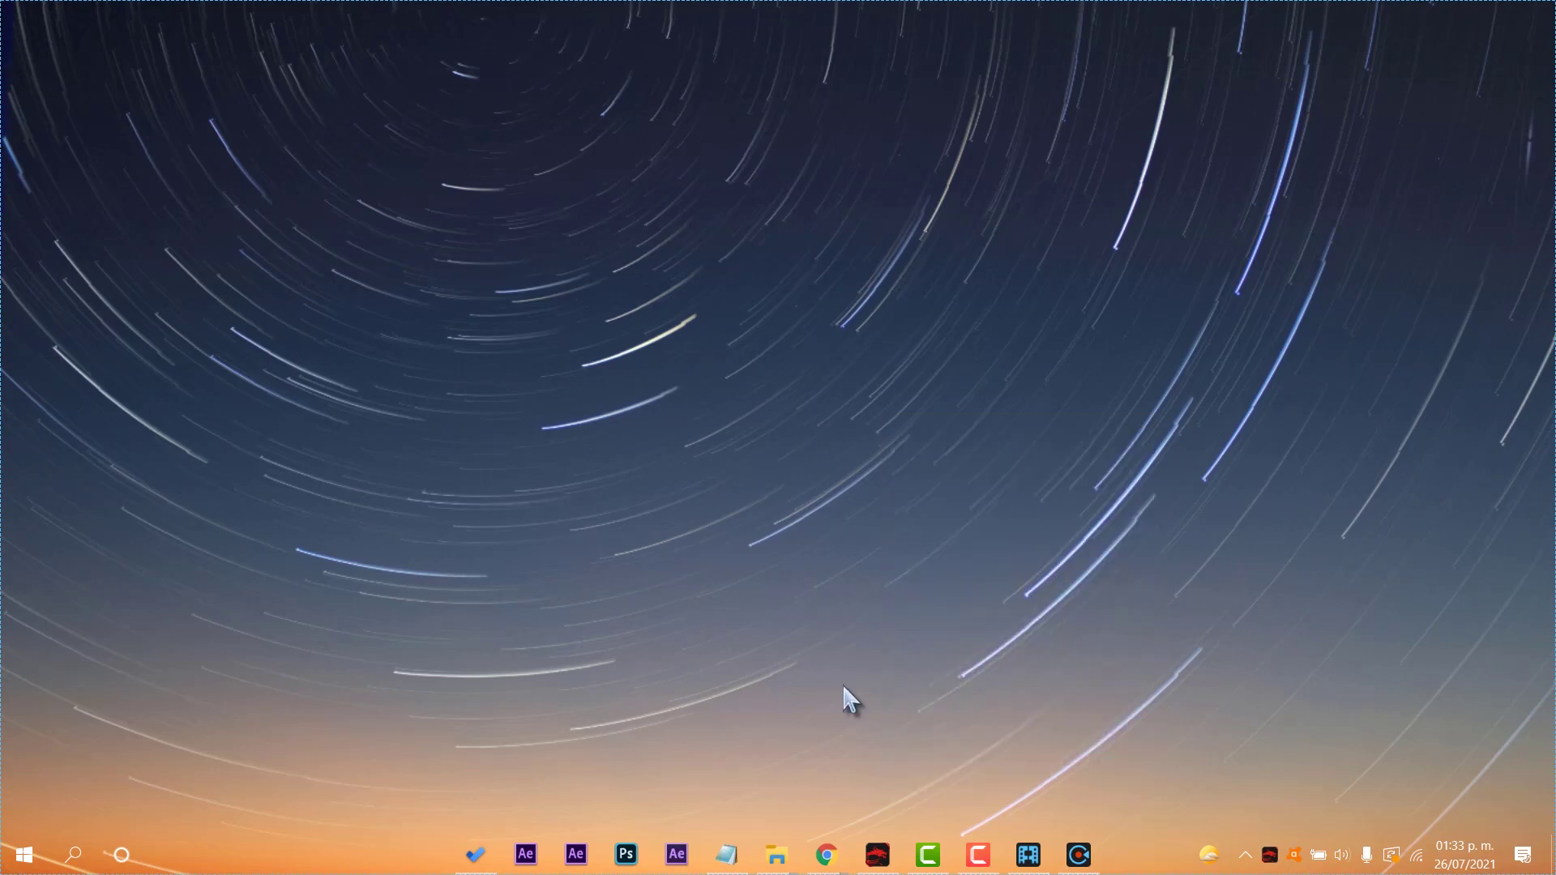
{"action": "left_click", "coordinate": [1404, 807]}
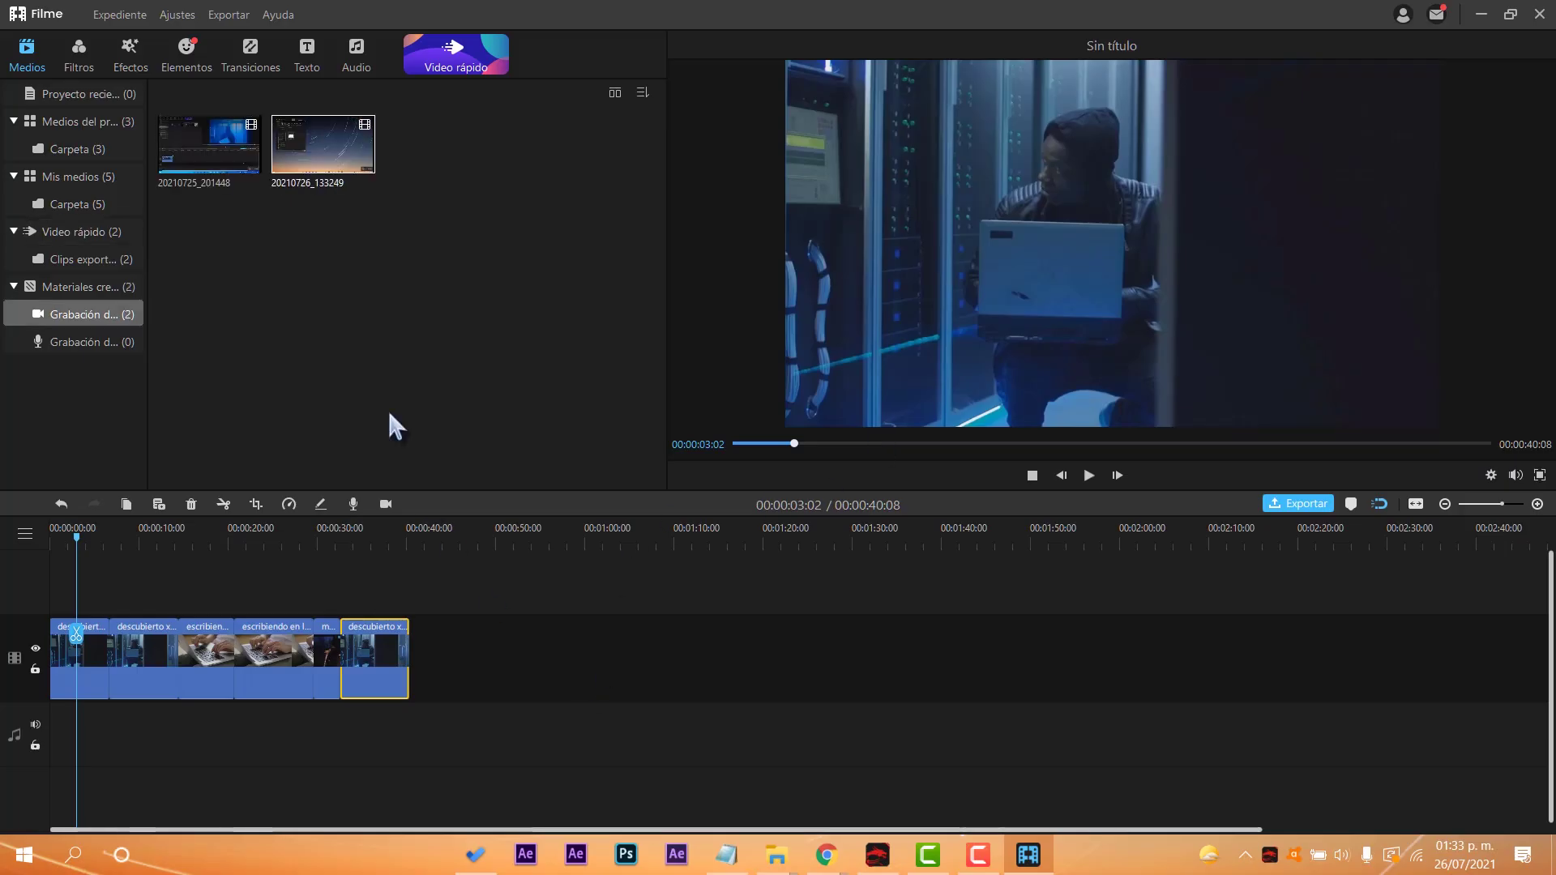
- Insert the 20210726_133249 screen recording into the timeline, match the project to 1916 x 1076 20 fps, and scrub through the clip to 00:00:18:10
{"action": "mouse_move", "coordinate": [327, 135]}
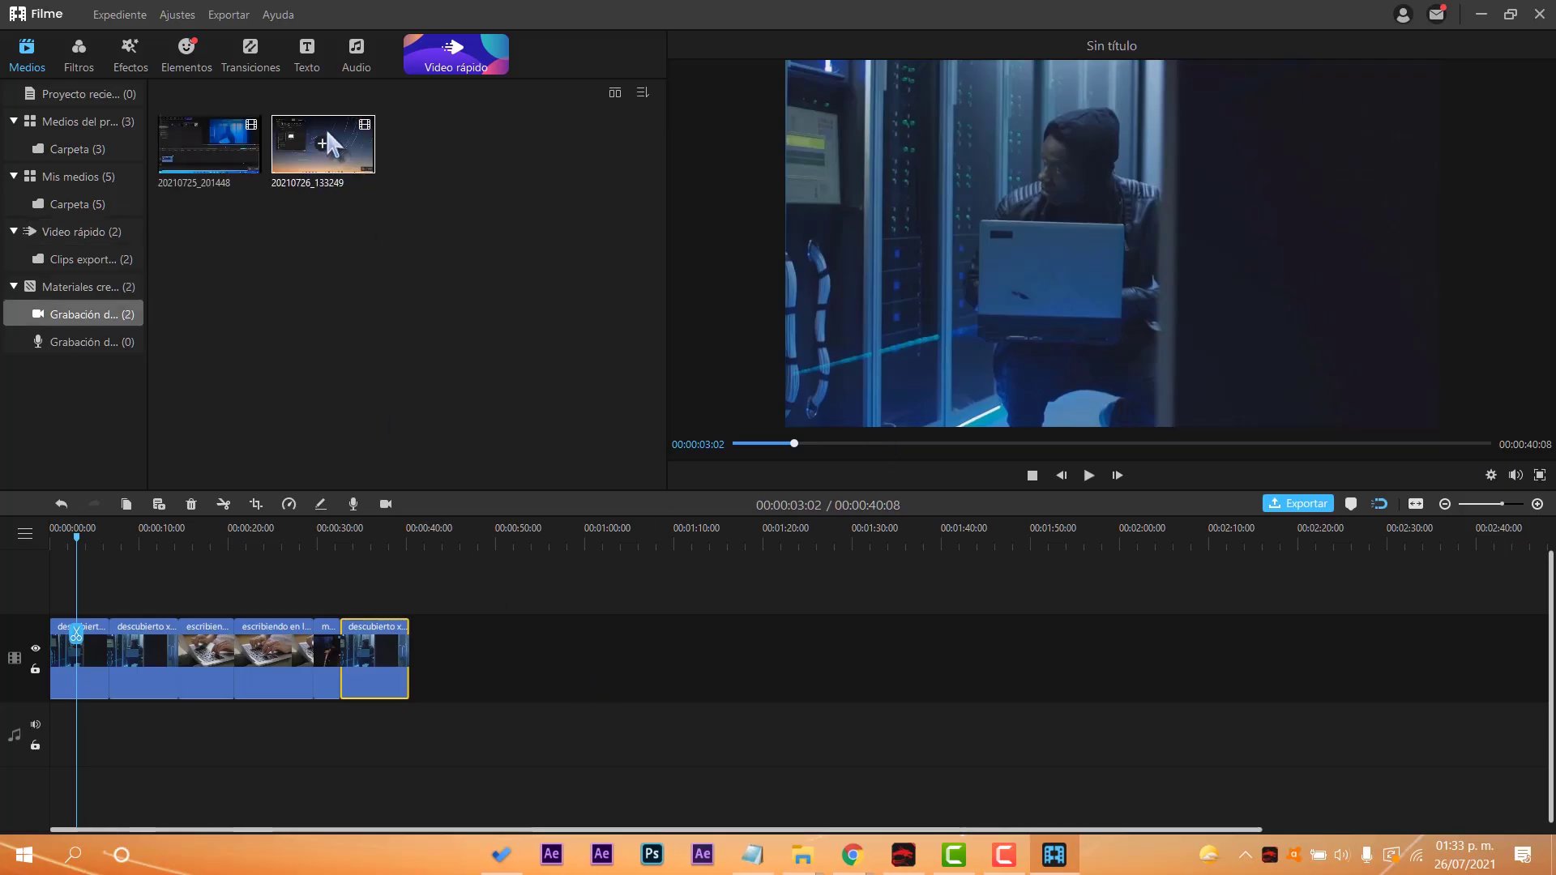
{"action": "left_click", "coordinate": [322, 143]}
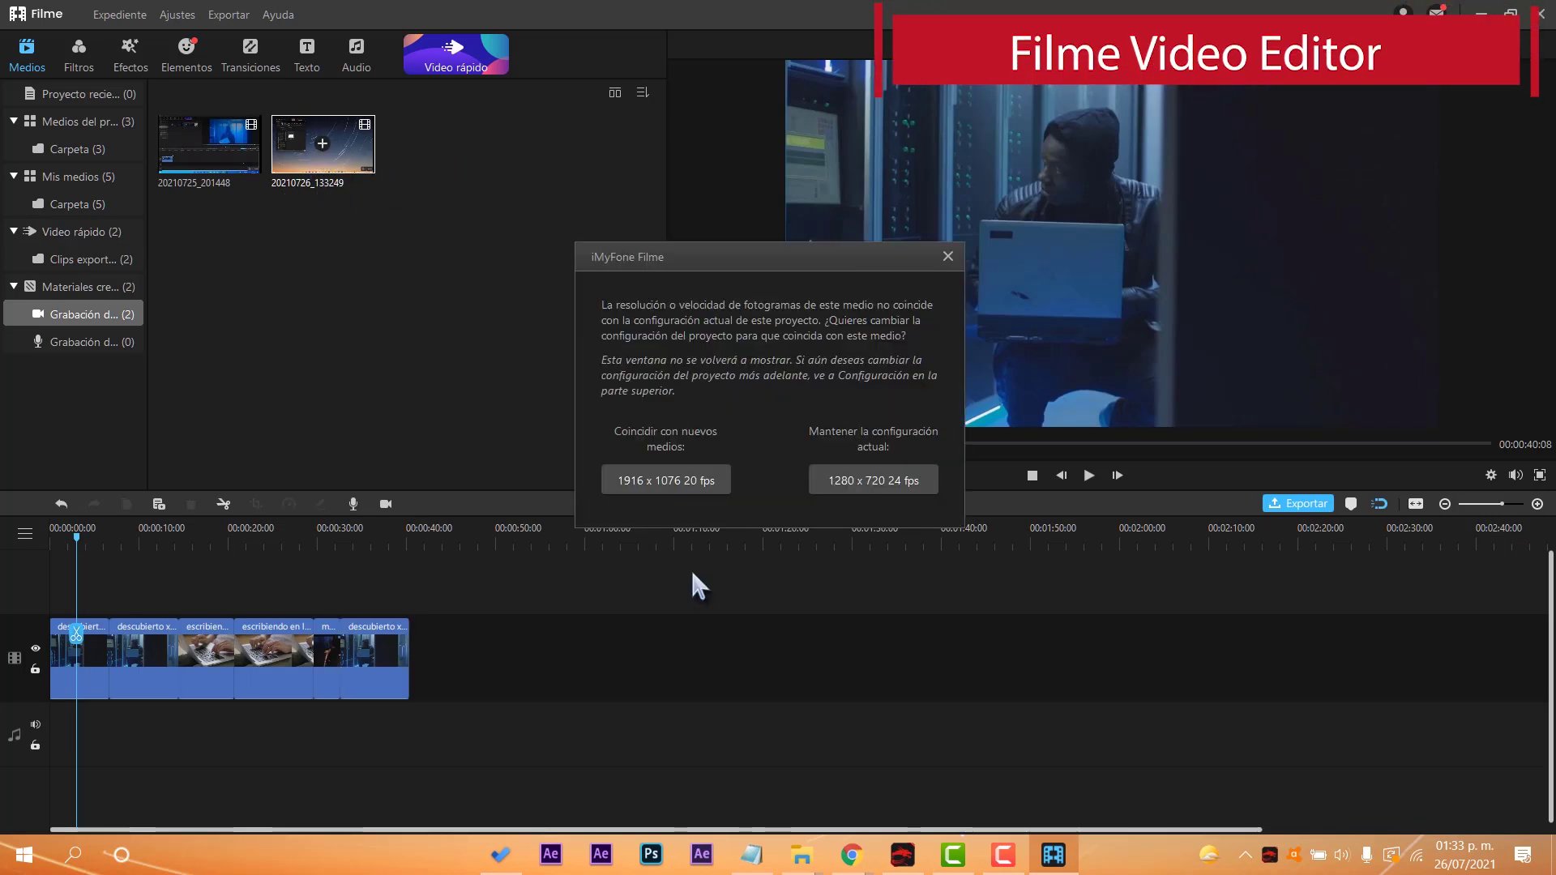
{"action": "left_click", "coordinate": [679, 480]}
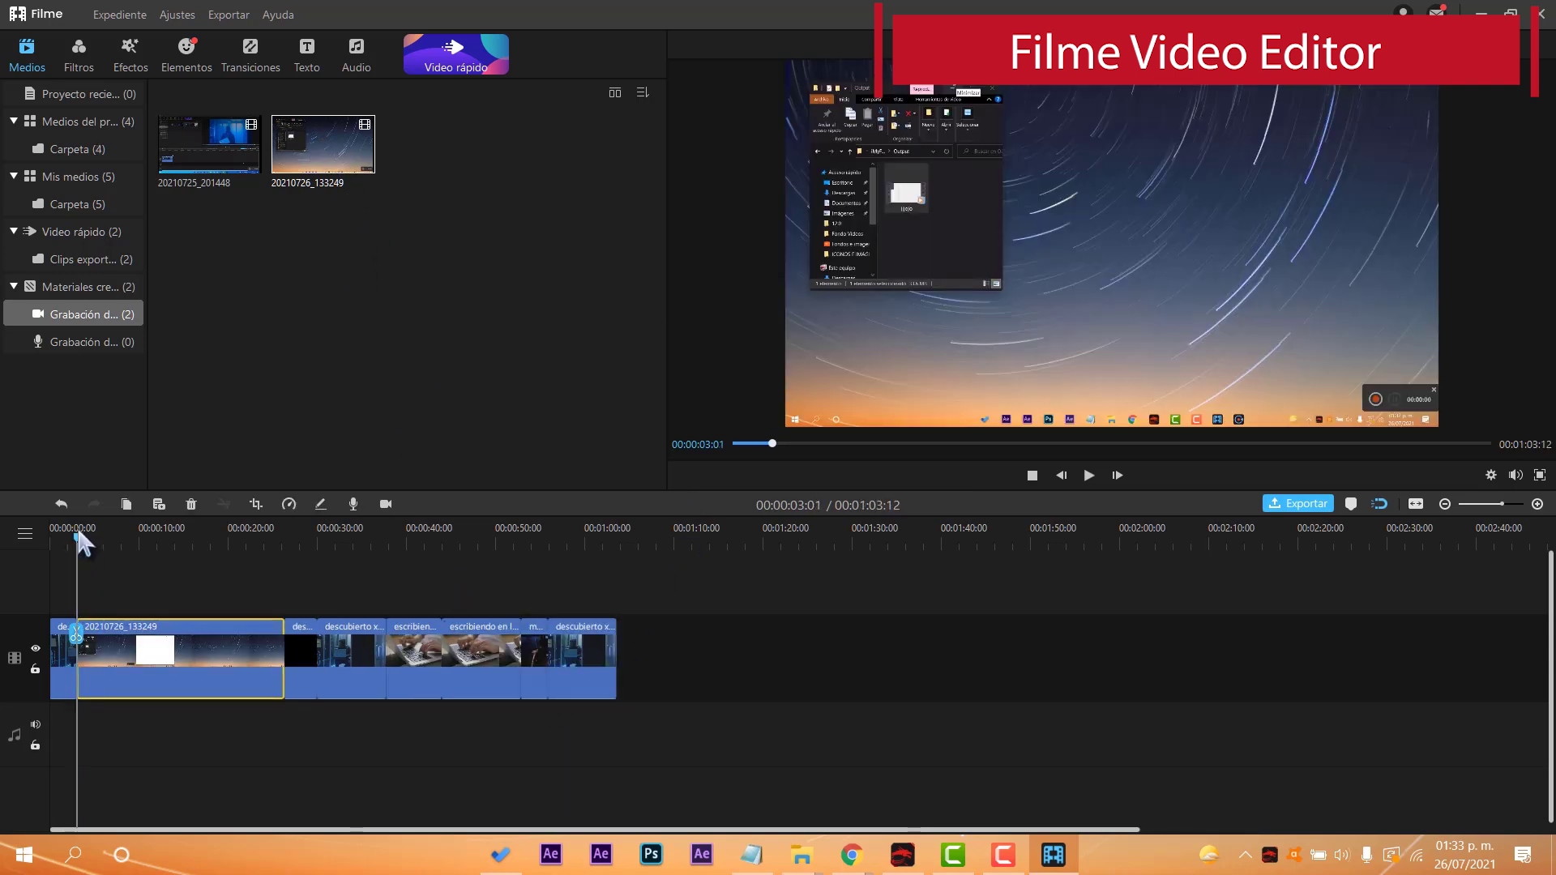
{"action": "left_click", "coordinate": [122, 548]}
{"action": "left_click_drag", "start_coordinate": [125, 553], "coordinate": [215, 604]}
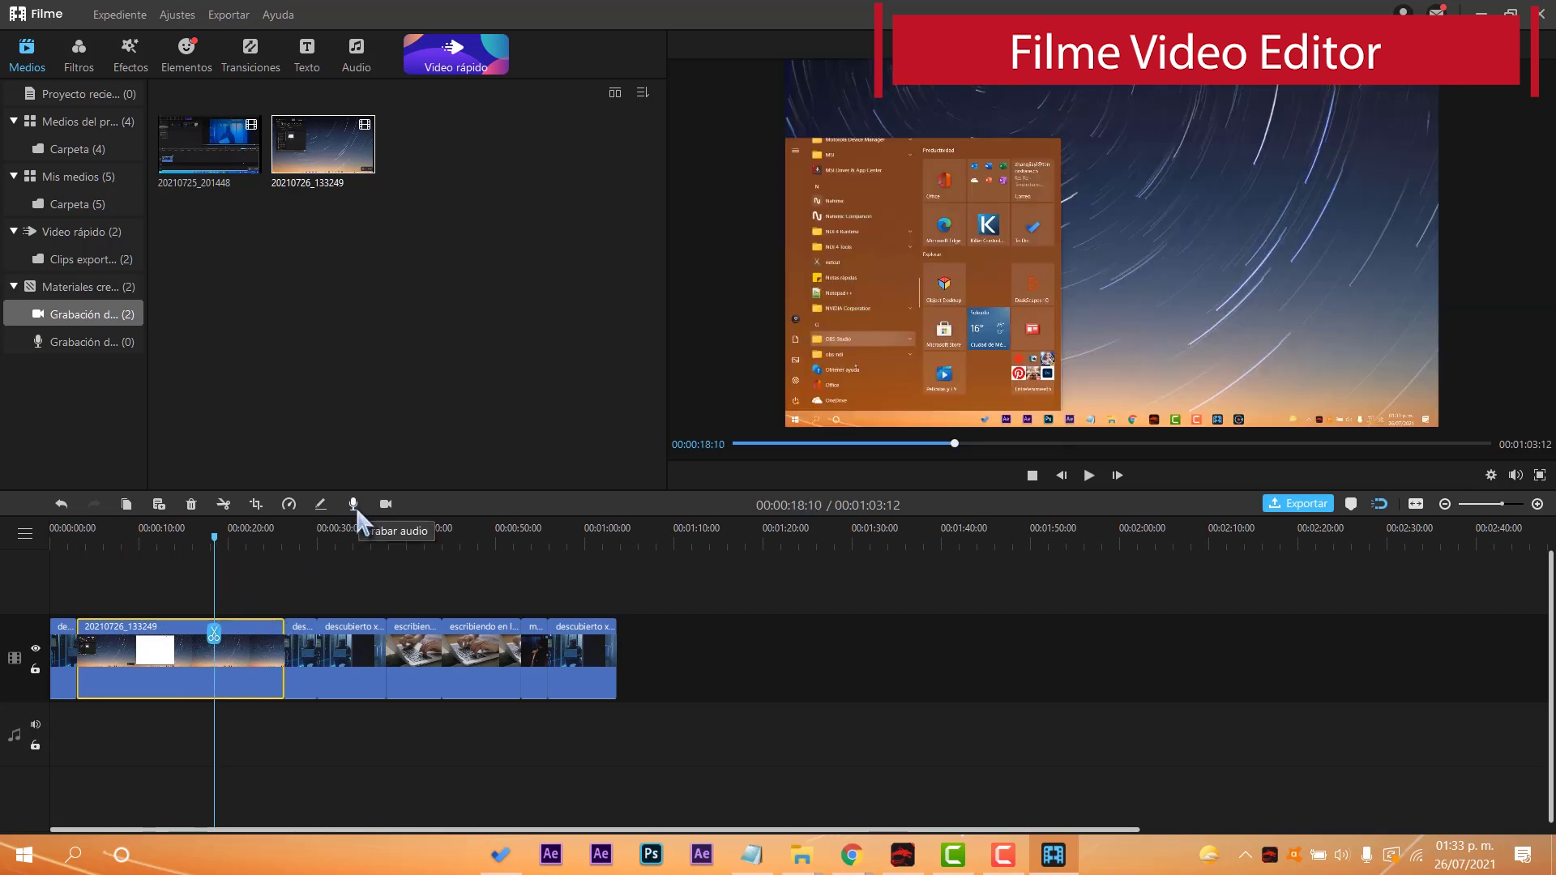
- Open the audio recorder and choose Micrófono (HyperX Quadcast) as the input device
{"action": "left_click", "coordinate": [355, 505]}
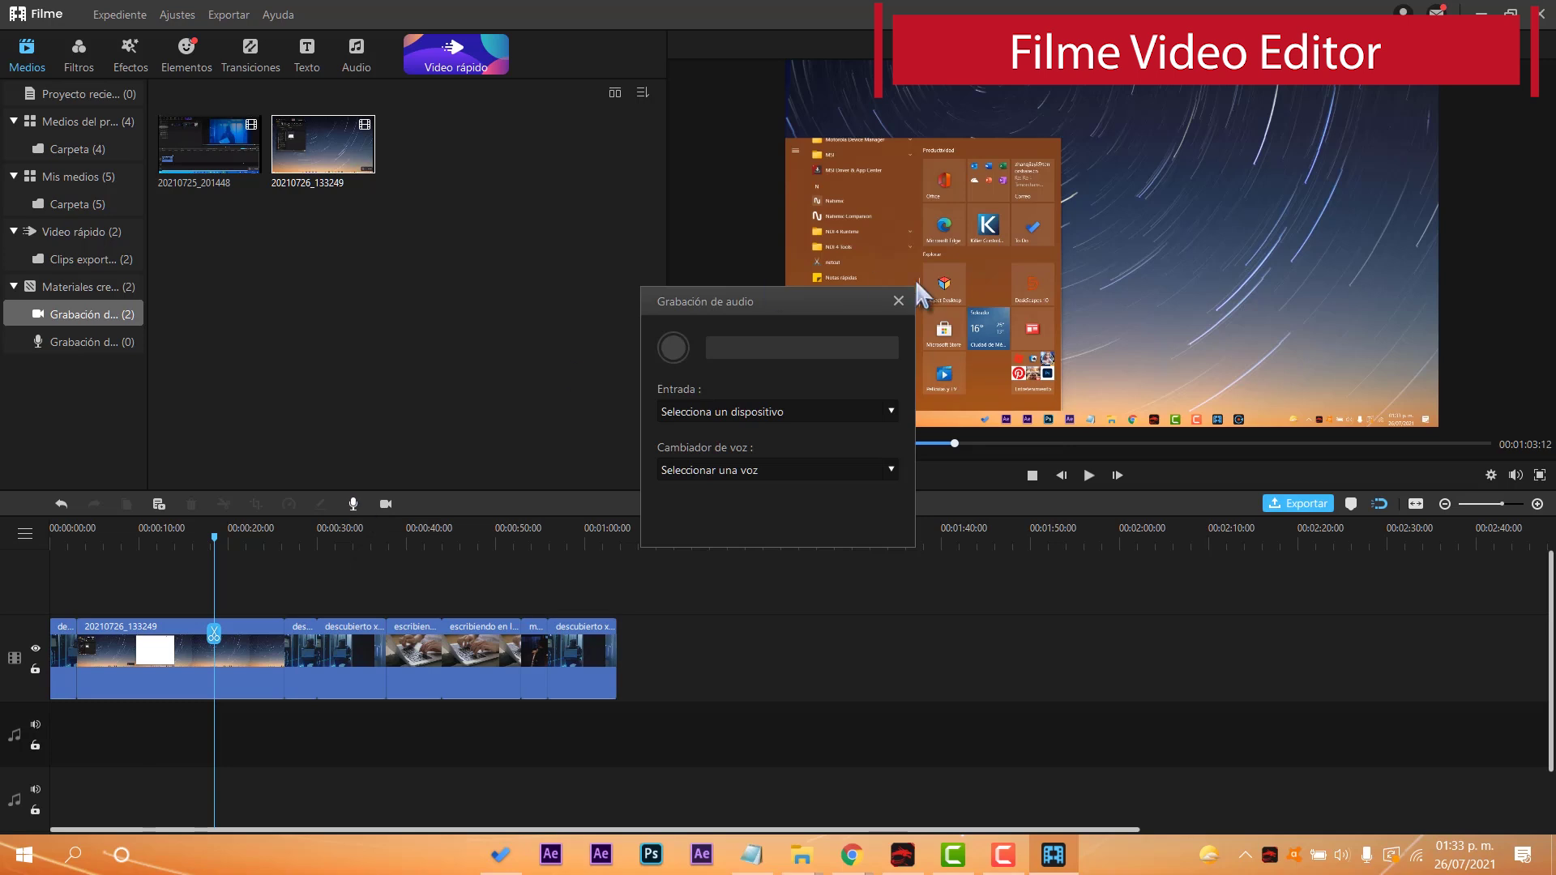
{"action": "left_click", "coordinate": [744, 411]}
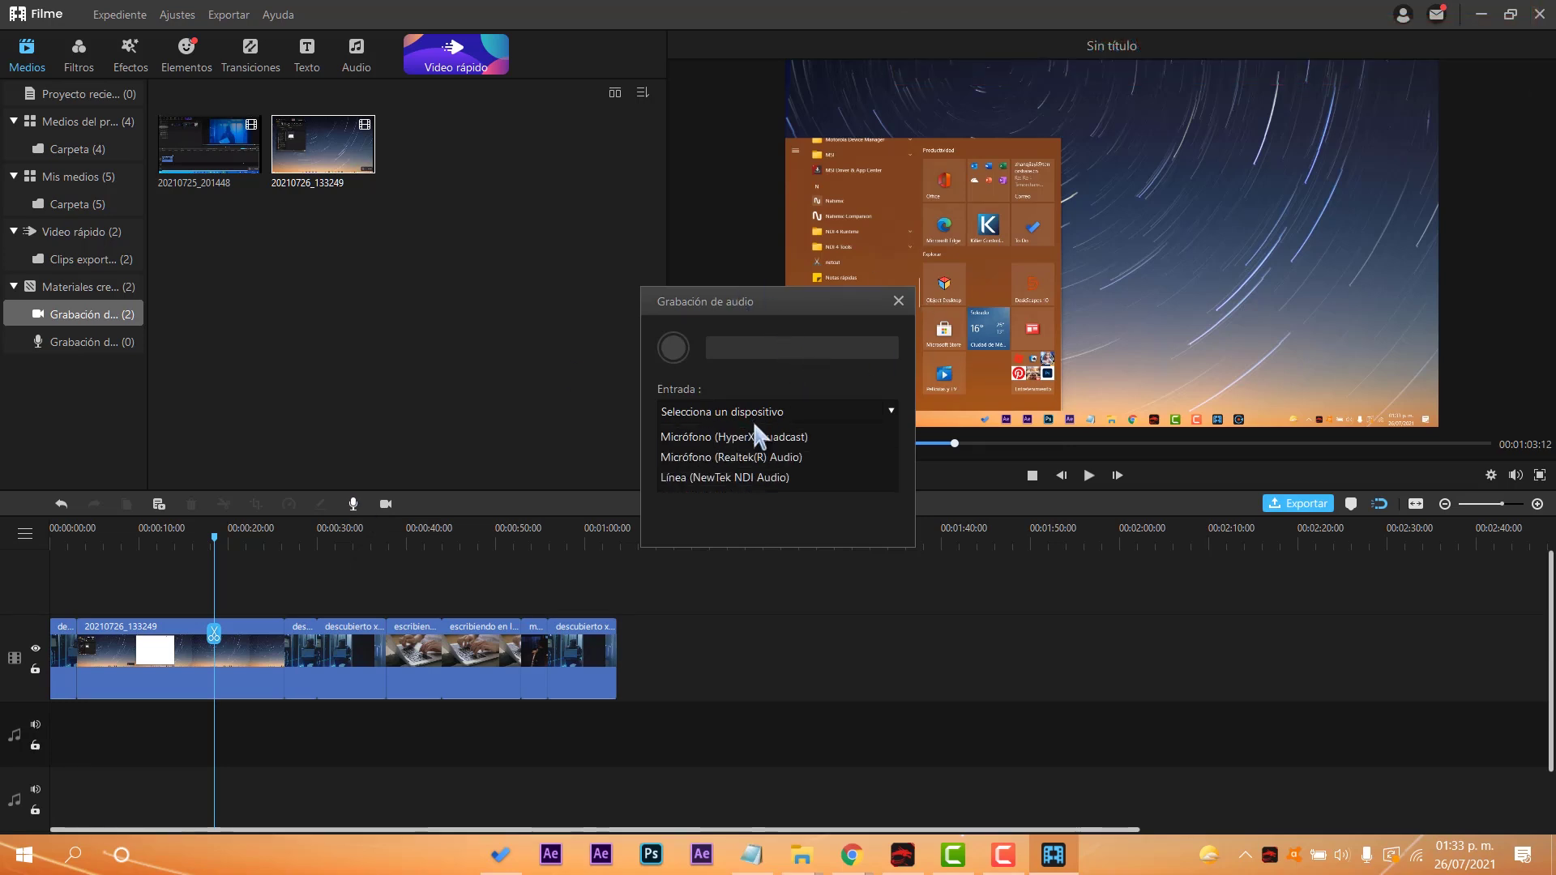
{"action": "left_click", "coordinate": [772, 434]}
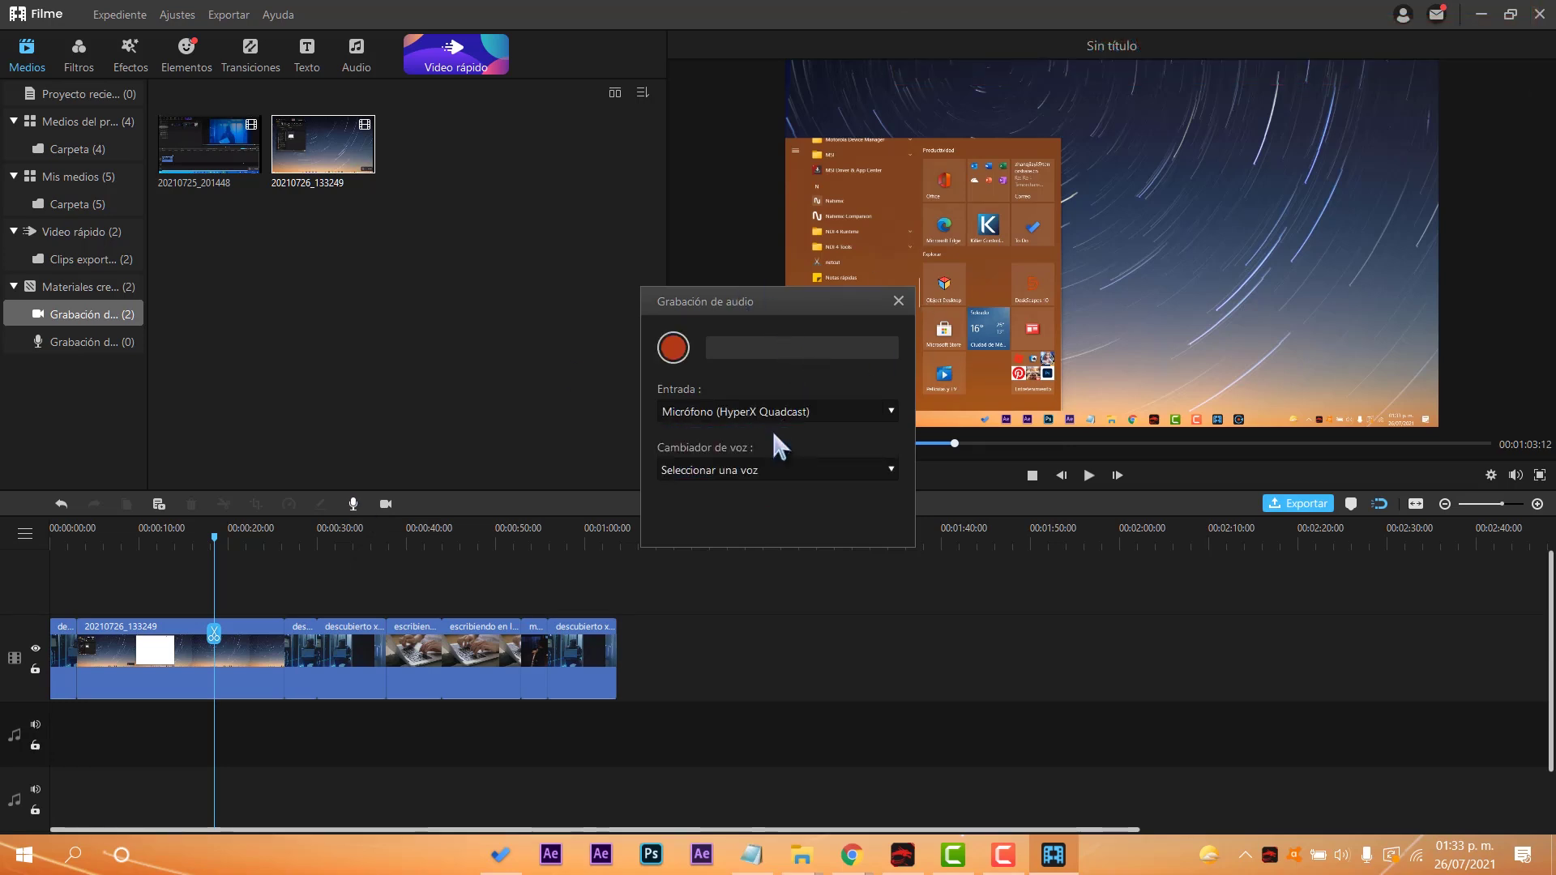
- Try the Masculino, Extraterrestre, Minions, Monstruo and Ardillas voices in the voice changer, and close the audio recorder without recording
{"action": "left_click", "coordinate": [766, 469]}
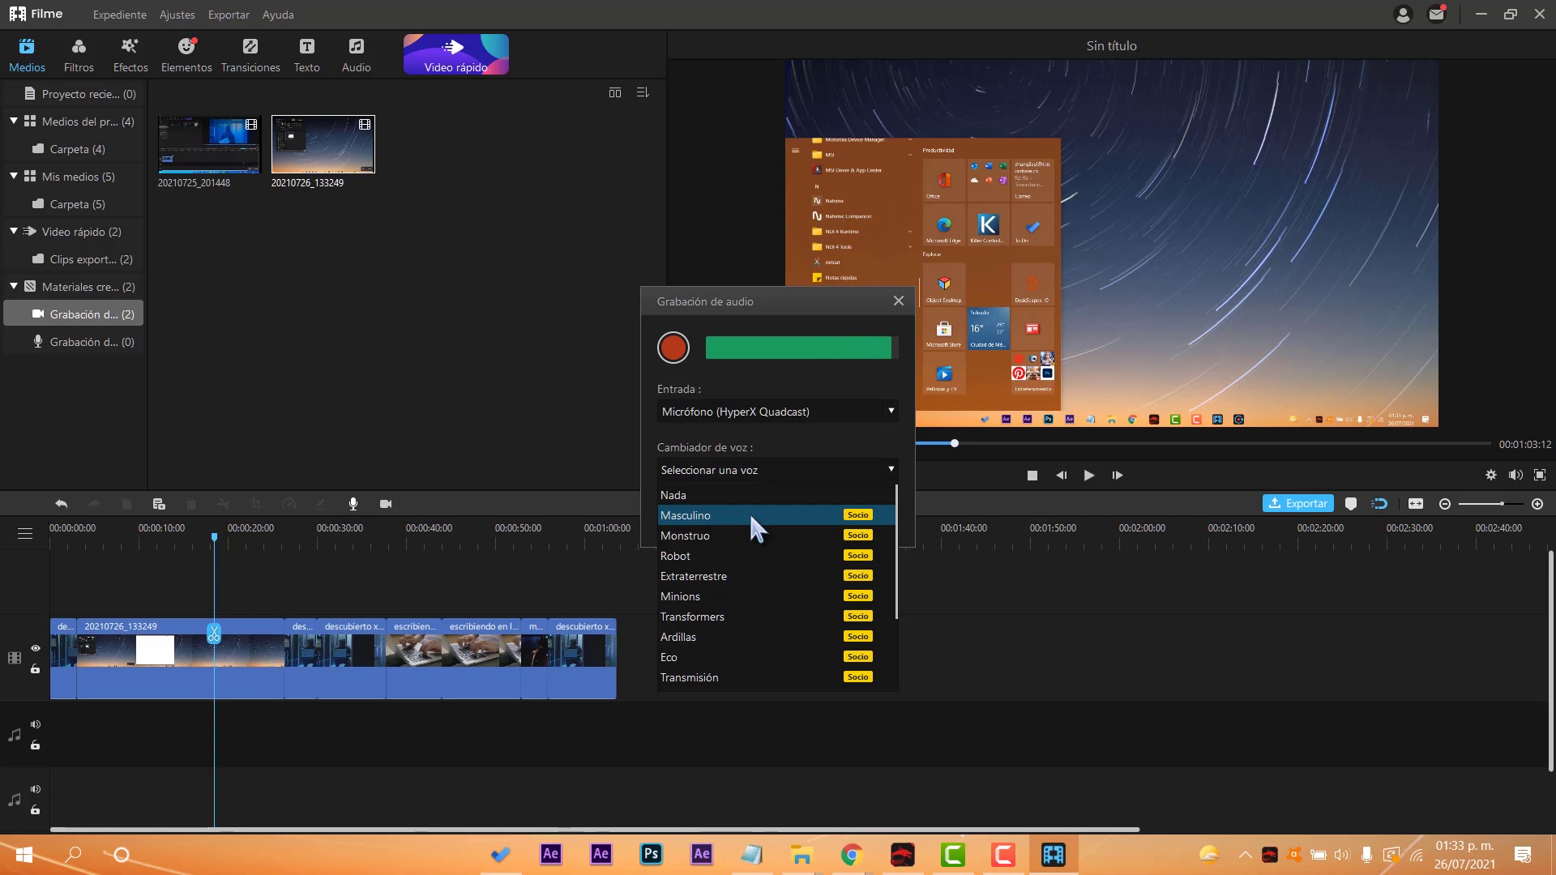
{"action": "left_click", "coordinate": [719, 516]}
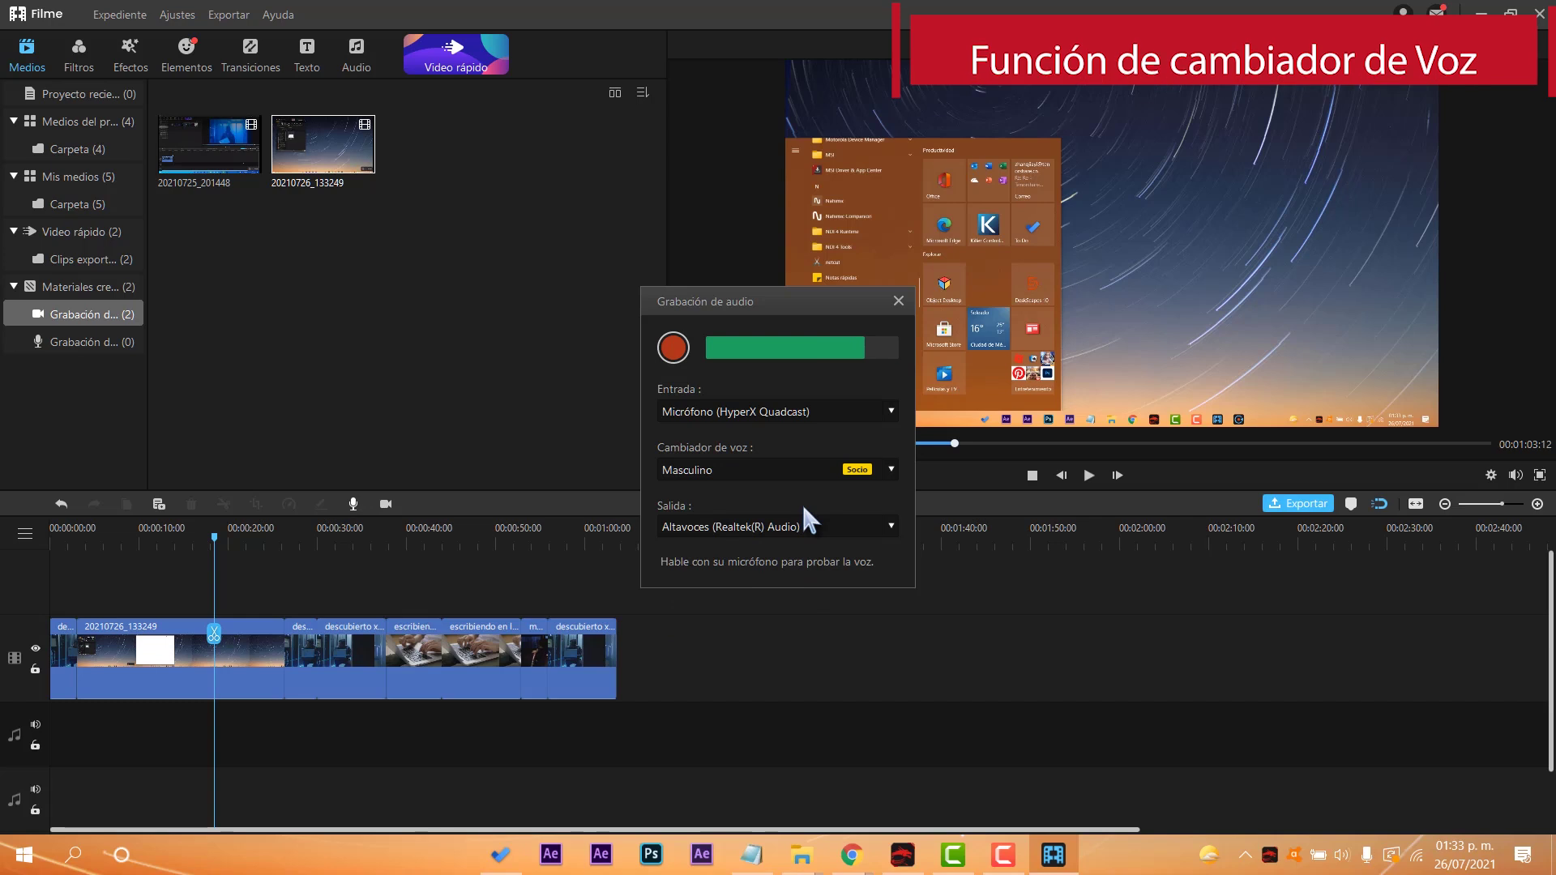
{"action": "left_click", "coordinate": [749, 474]}
{"action": "left_click", "coordinate": [723, 576]}
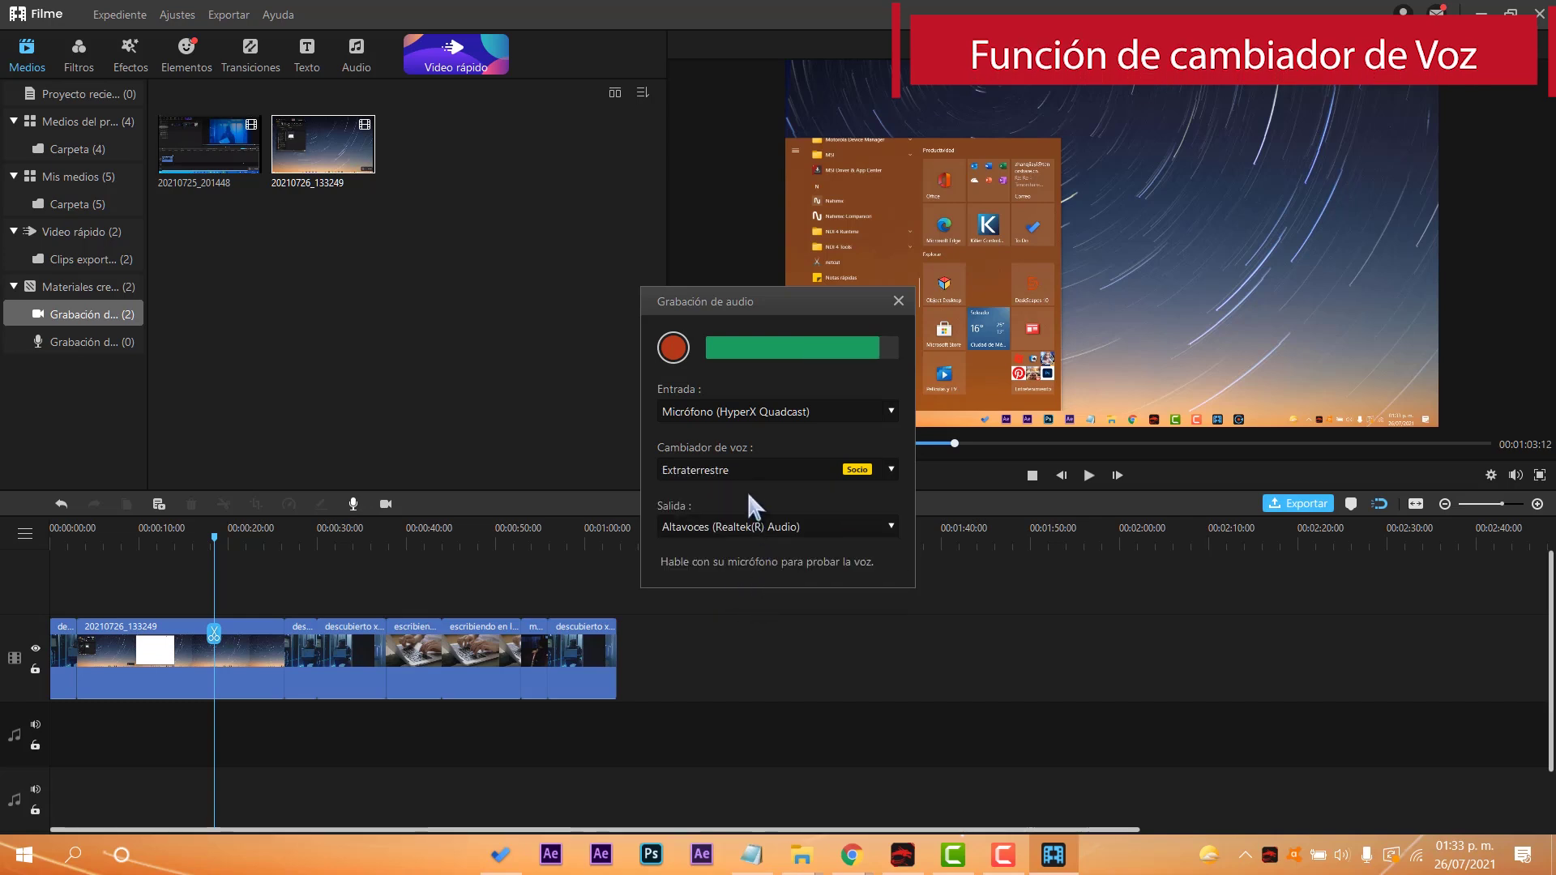
{"action": "left_click", "coordinate": [736, 468]}
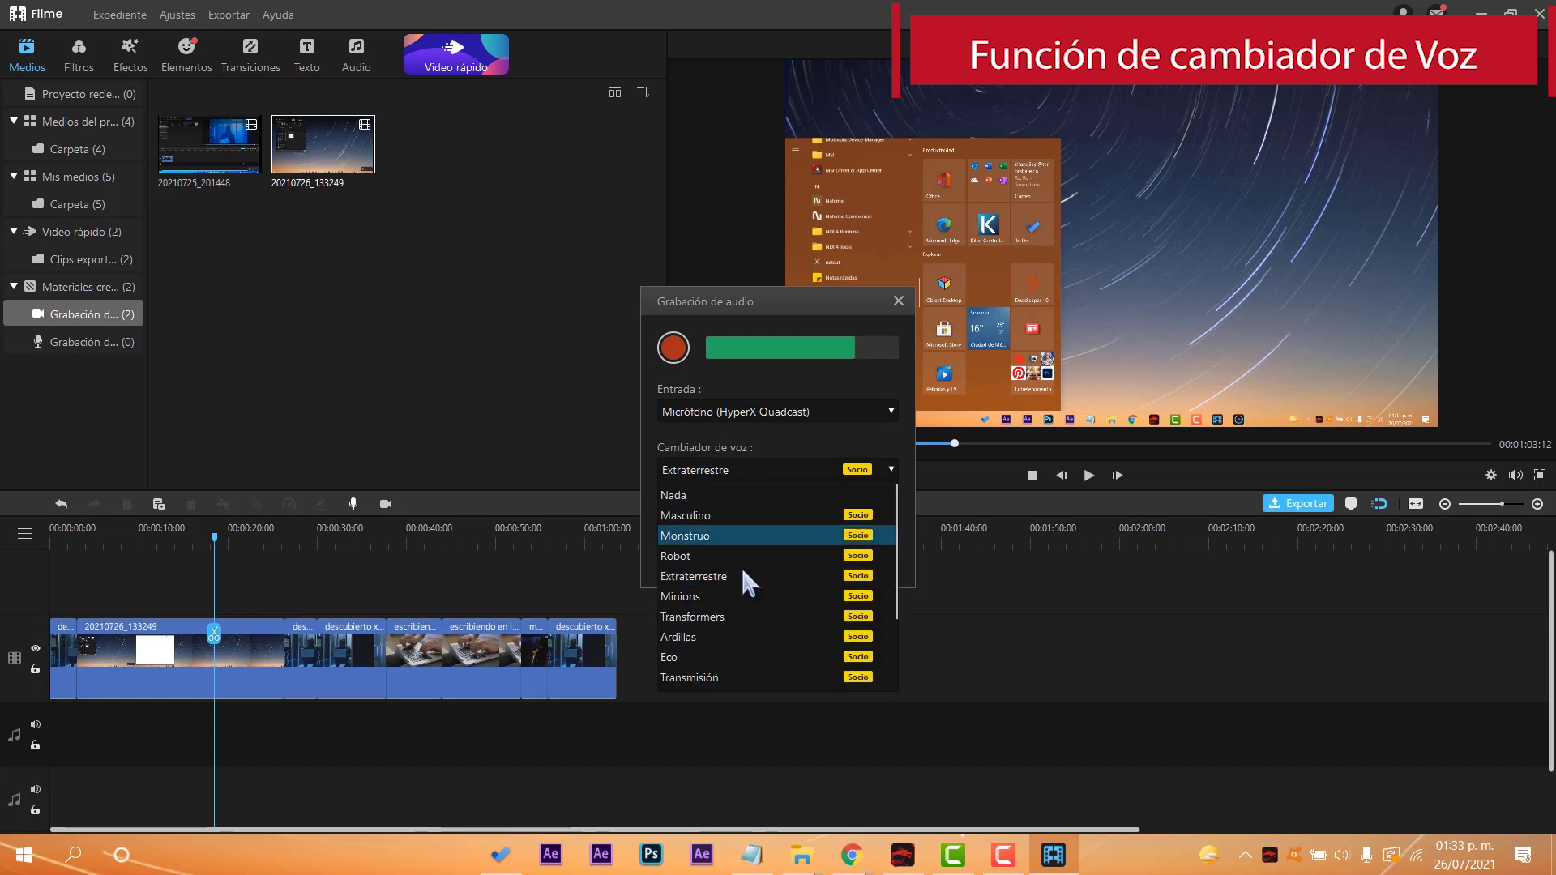
{"action": "left_click", "coordinate": [741, 599]}
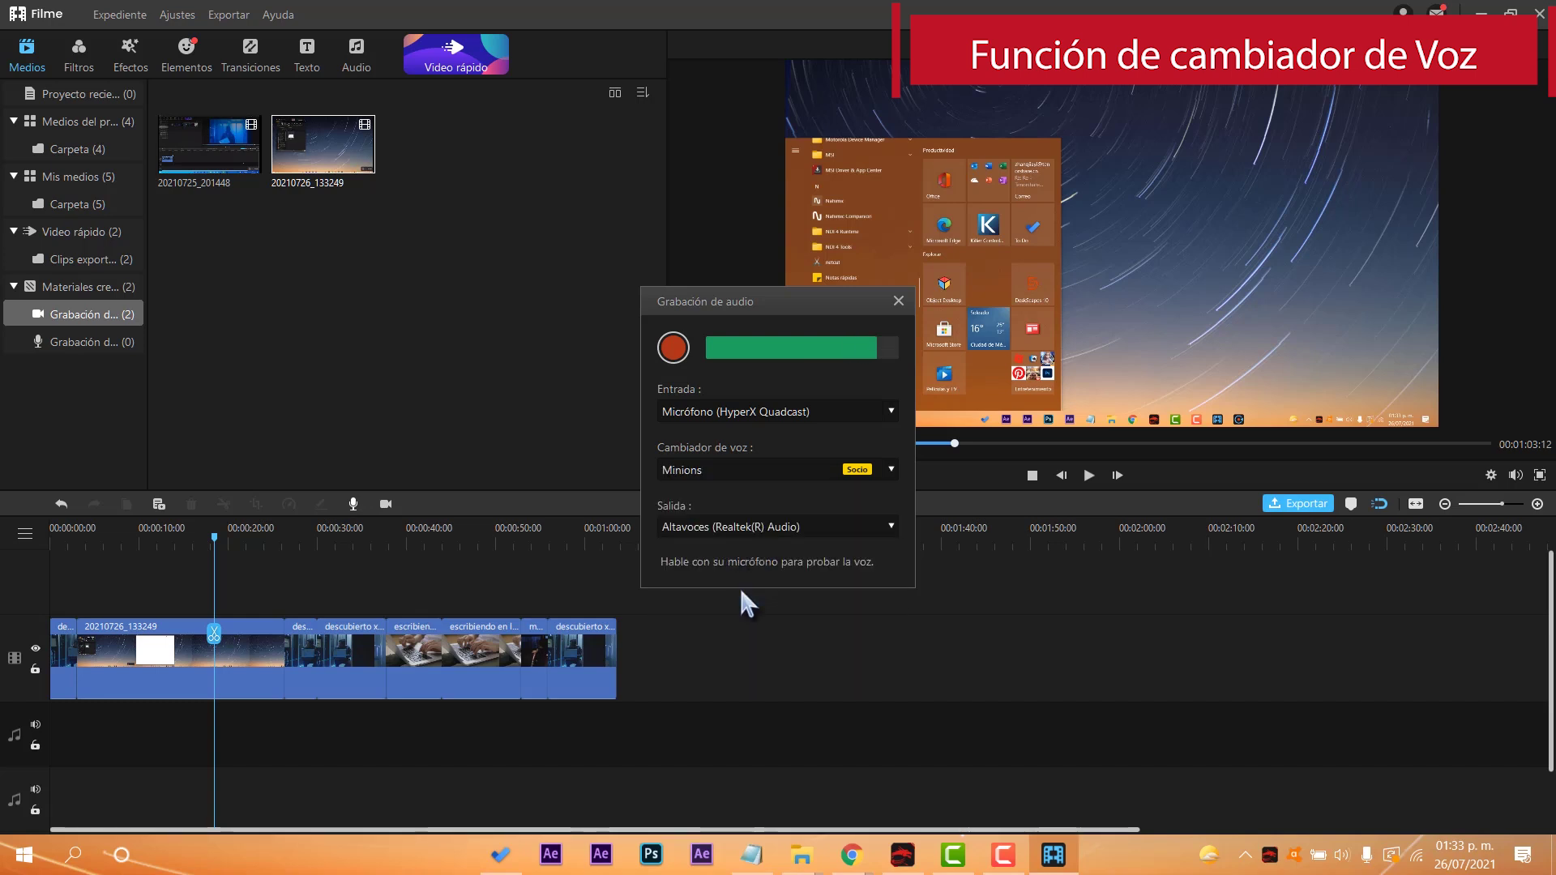
{"action": "left_click", "coordinate": [751, 465]}
{"action": "left_click", "coordinate": [729, 539]}
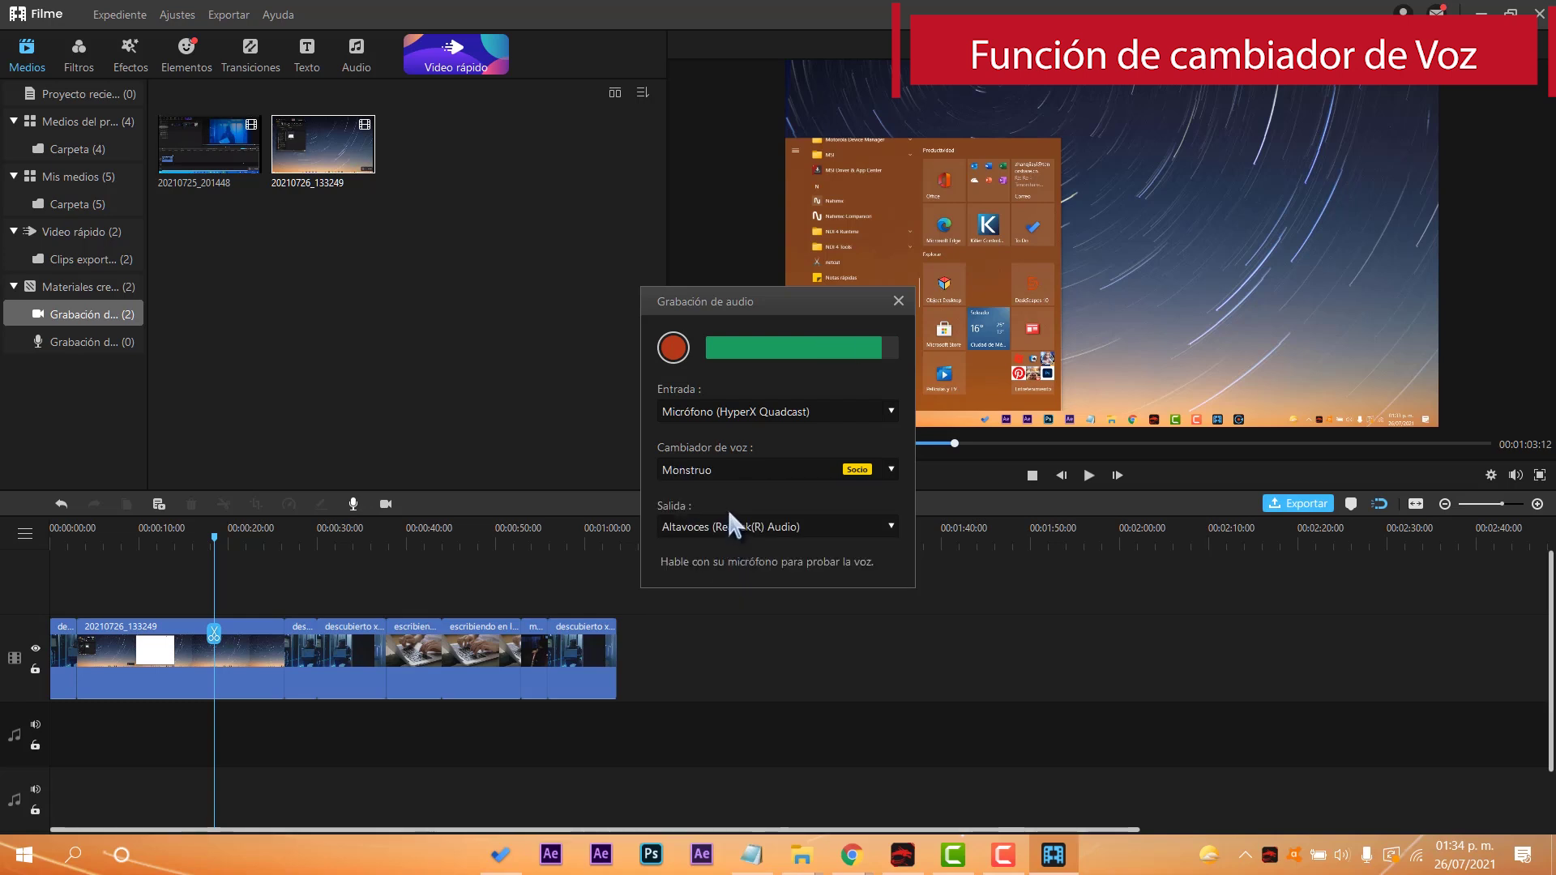
{"action": "left_click", "coordinate": [736, 465]}
{"action": "left_click", "coordinate": [699, 636]}
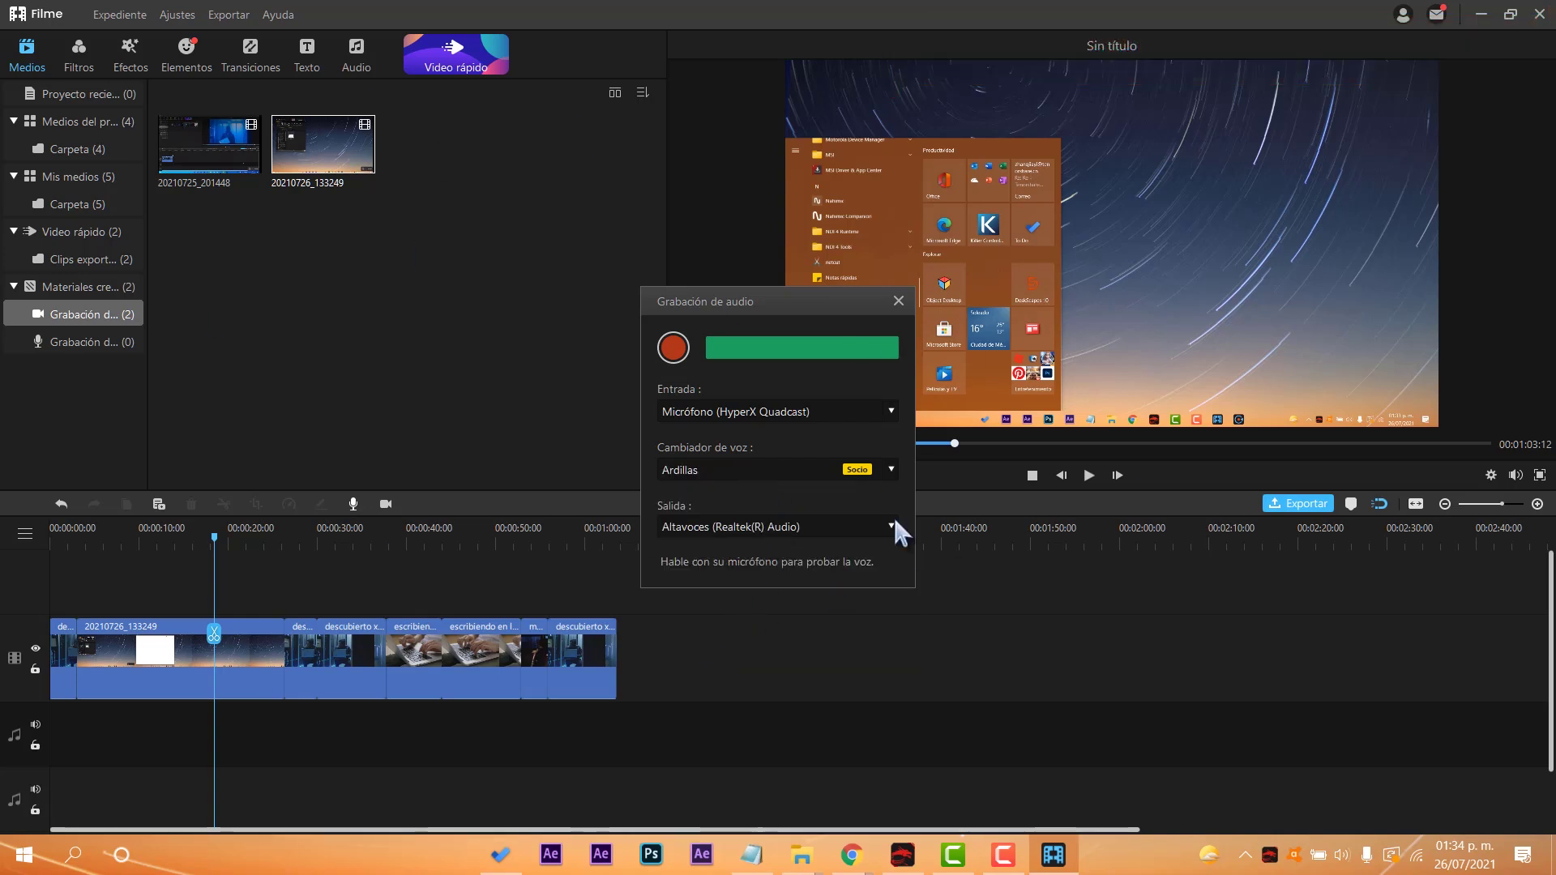
{"action": "left_click", "coordinate": [733, 466]}
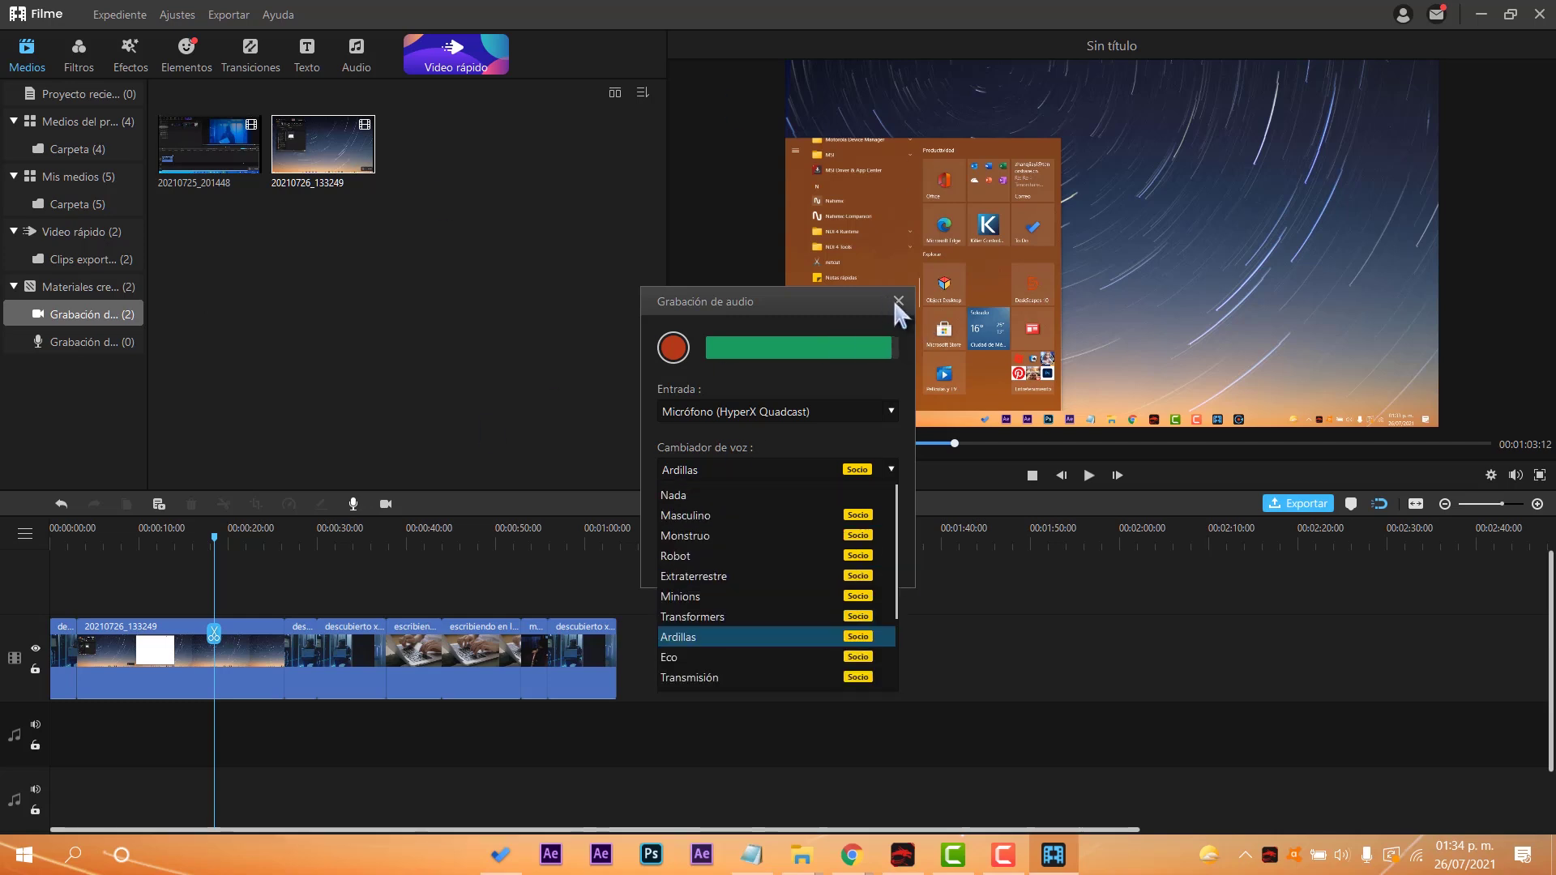
{"action": "left_click", "coordinate": [897, 300]}
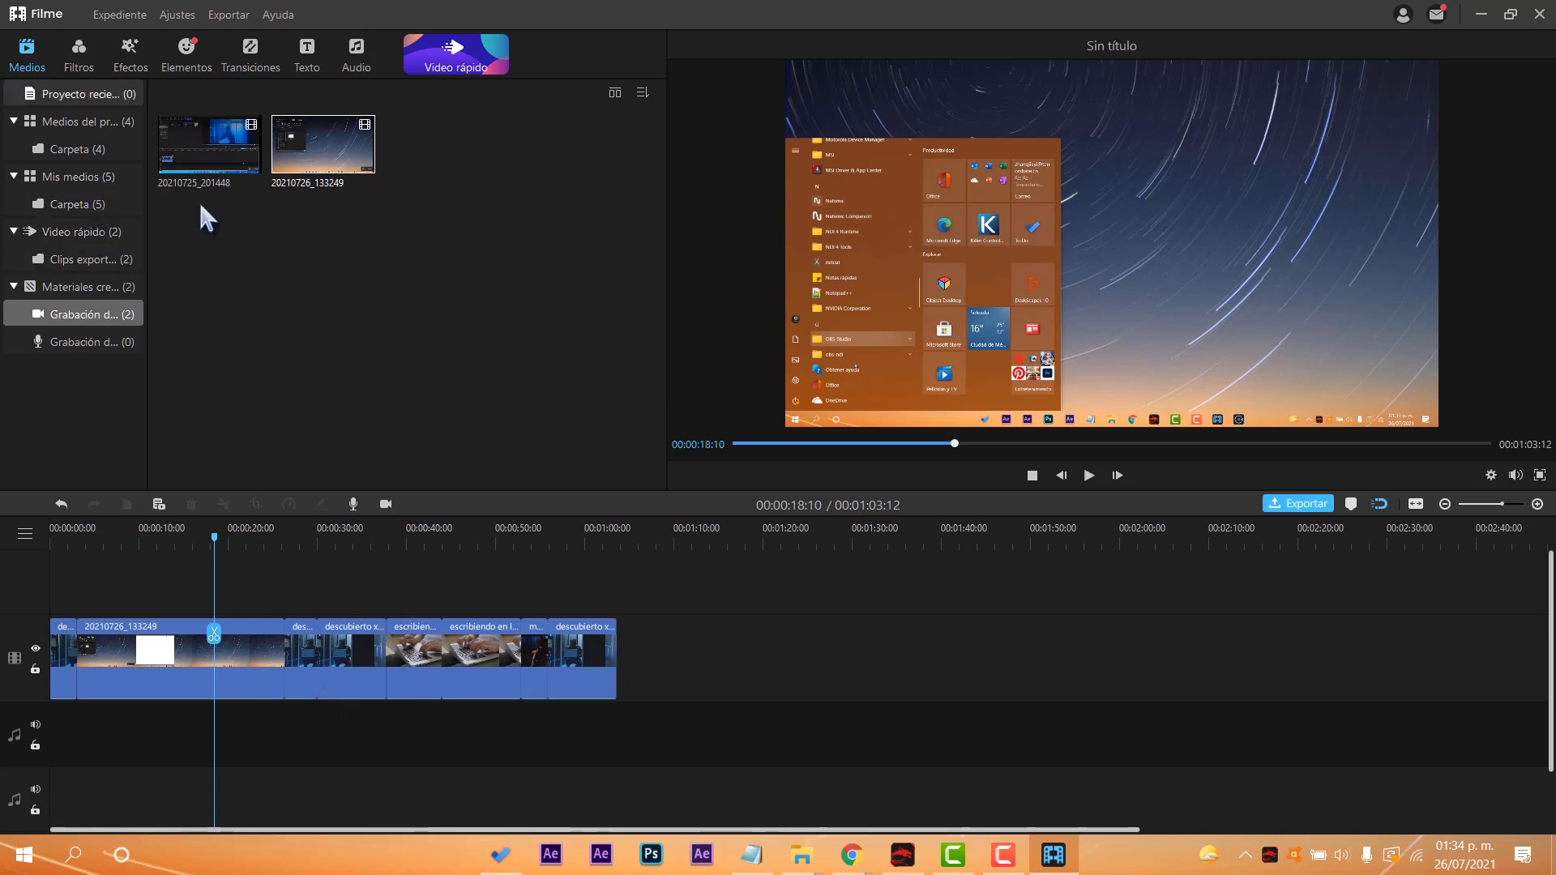
- Add the Blurry Cross transition at the end of the screen recording clip and move the playhead back to the clip's start
{"action": "left_click", "coordinate": [90, 60]}
{"action": "left_click", "coordinate": [134, 55]}
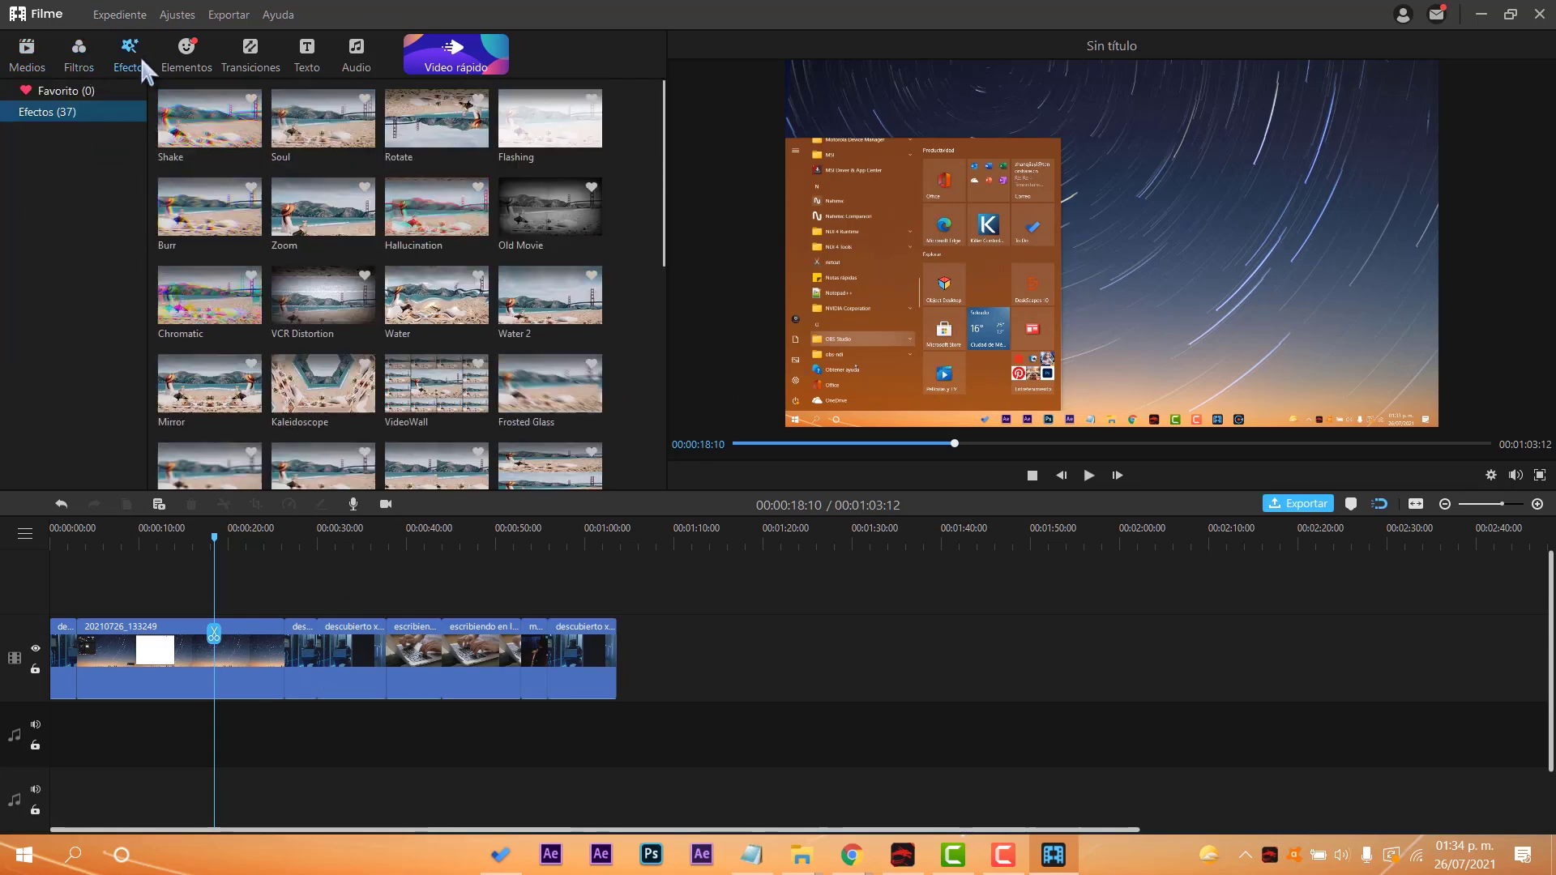
{"action": "left_click", "coordinate": [252, 56]}
{"action": "left_click_drag", "start_coordinate": [322, 295], "coordinate": [281, 655]}
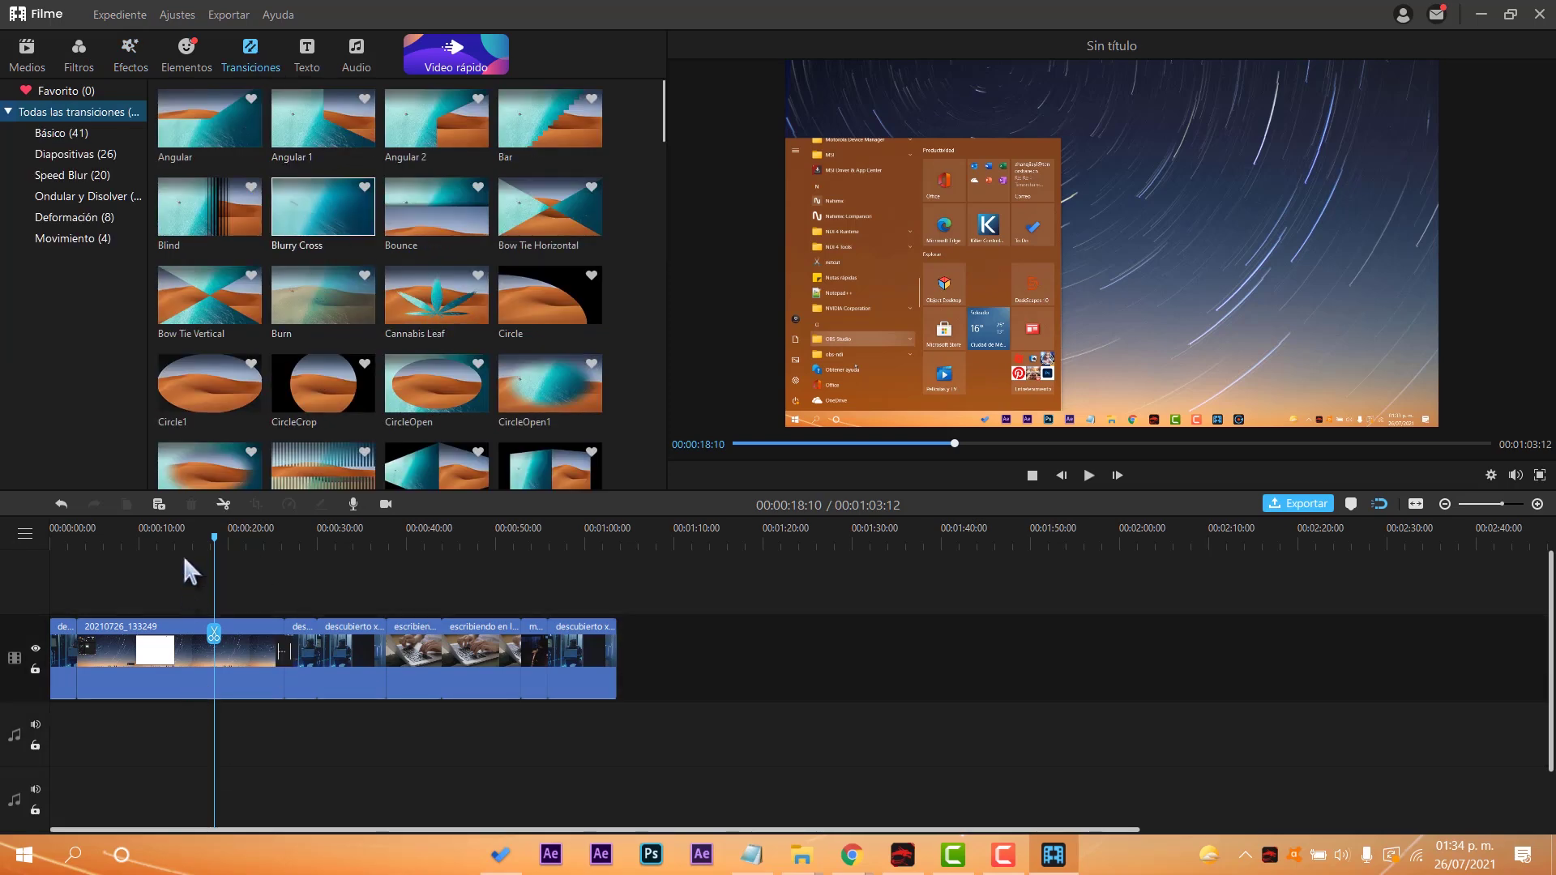
{"action": "left_click_drag", "start_coordinate": [213, 542], "coordinate": [74, 591]}
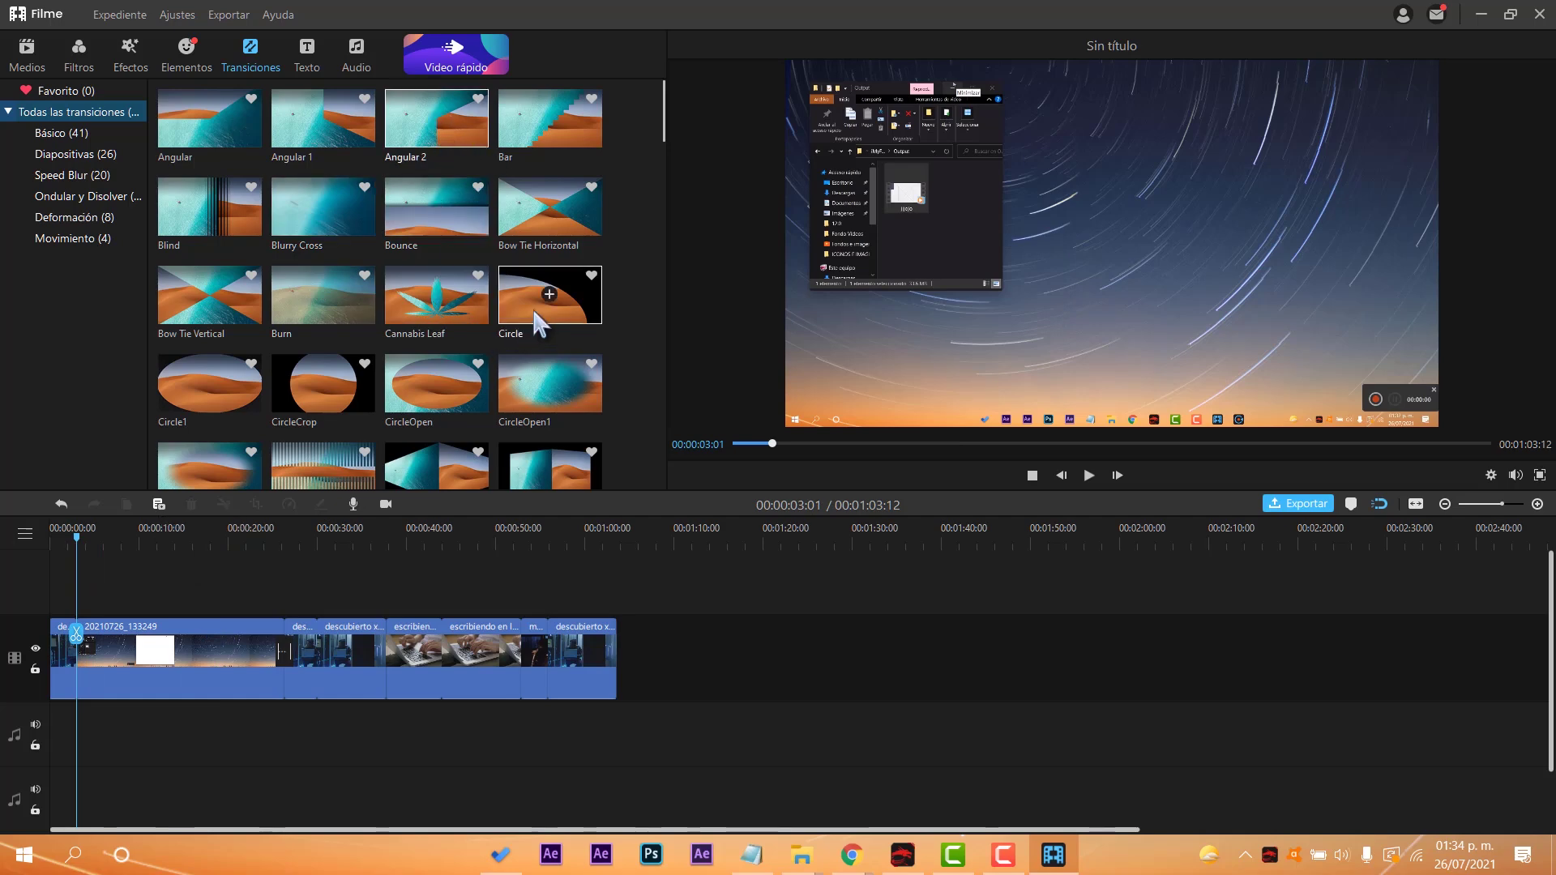
- Add more transitions, including Circle and CircleOpen, to the clips following the screen recording, and select the screen recording clip
{"action": "left_click_drag", "start_coordinate": [552, 308], "coordinate": [350, 678]}
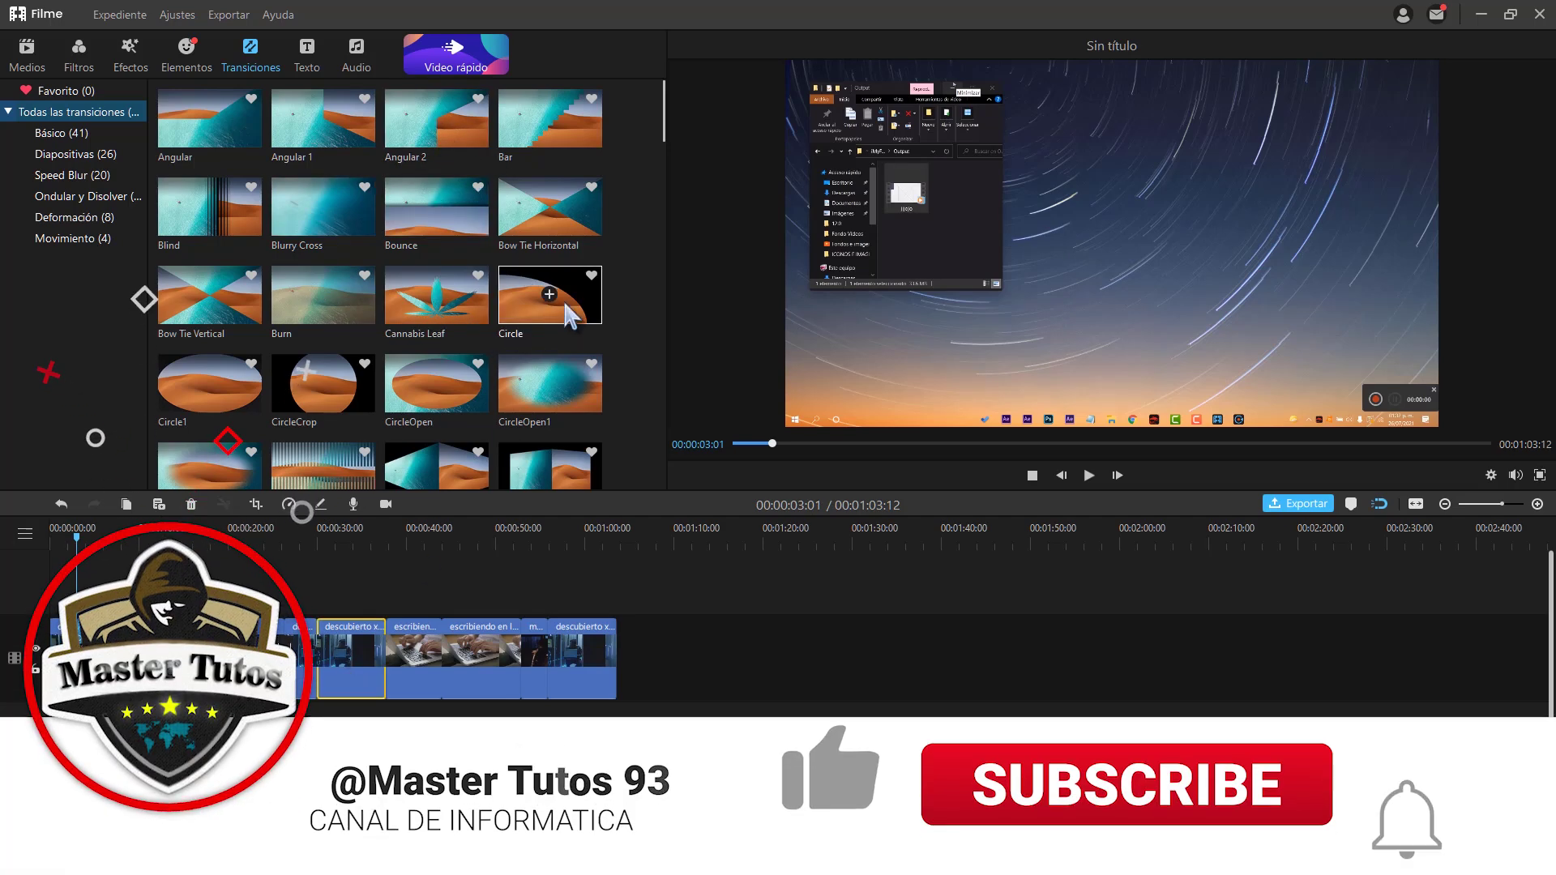
{"action": "left_click", "coordinate": [459, 646]}
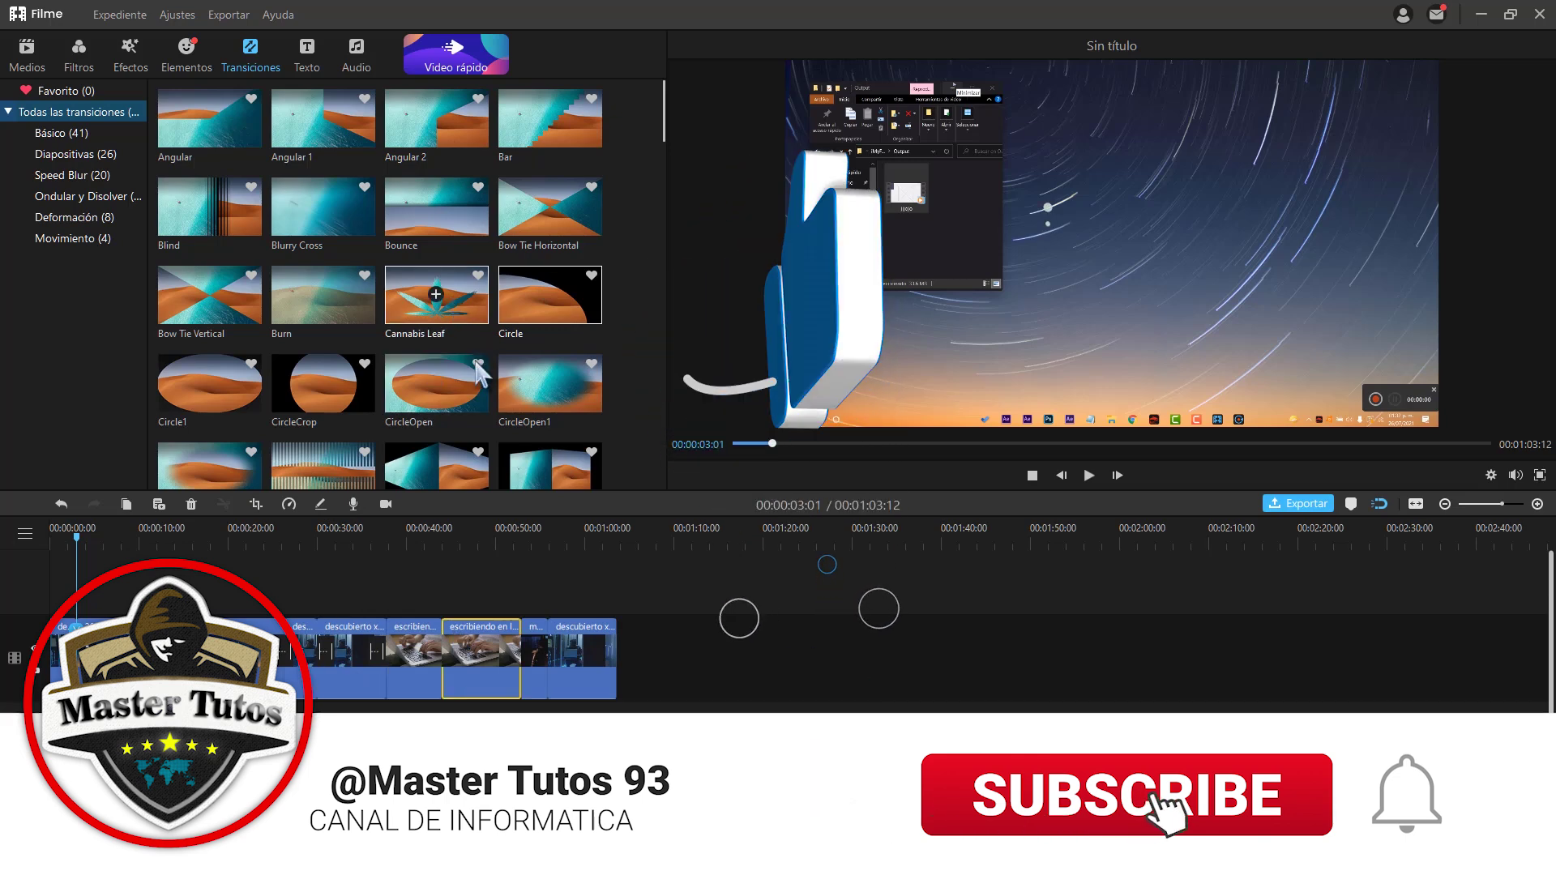
{"action": "left_click", "coordinate": [565, 649]}
{"action": "left_click", "coordinate": [226, 629]}
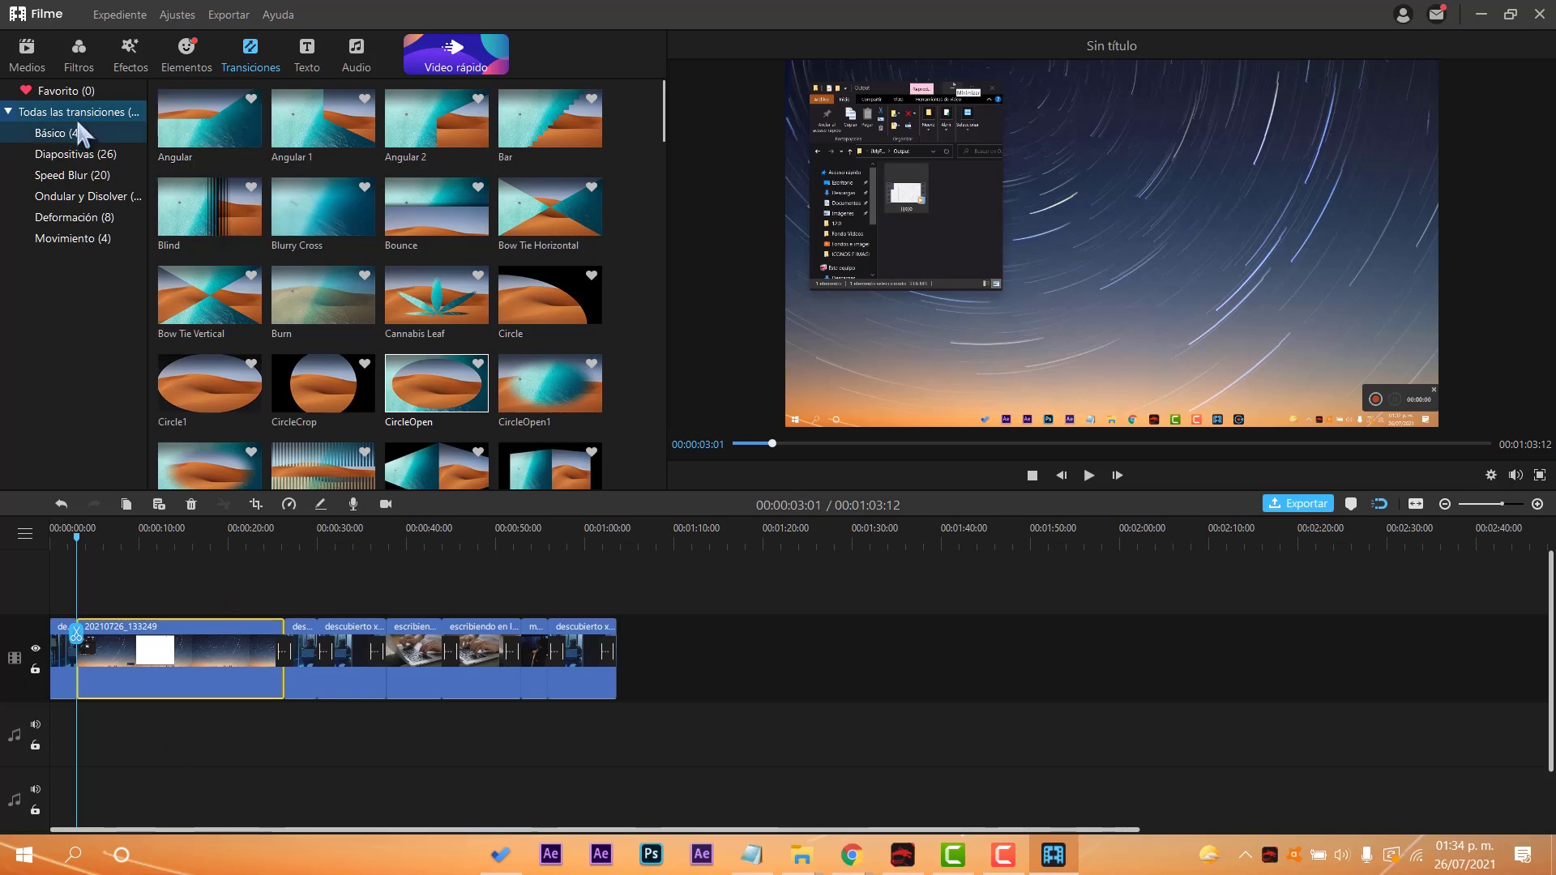
- Look over the effects and elements libraries, and apply the Colorize filter to the screen recording clip with the playhead at 00:00:17:10
{"action": "left_click", "coordinate": [132, 48]}
{"action": "left_click", "coordinate": [187, 54]}
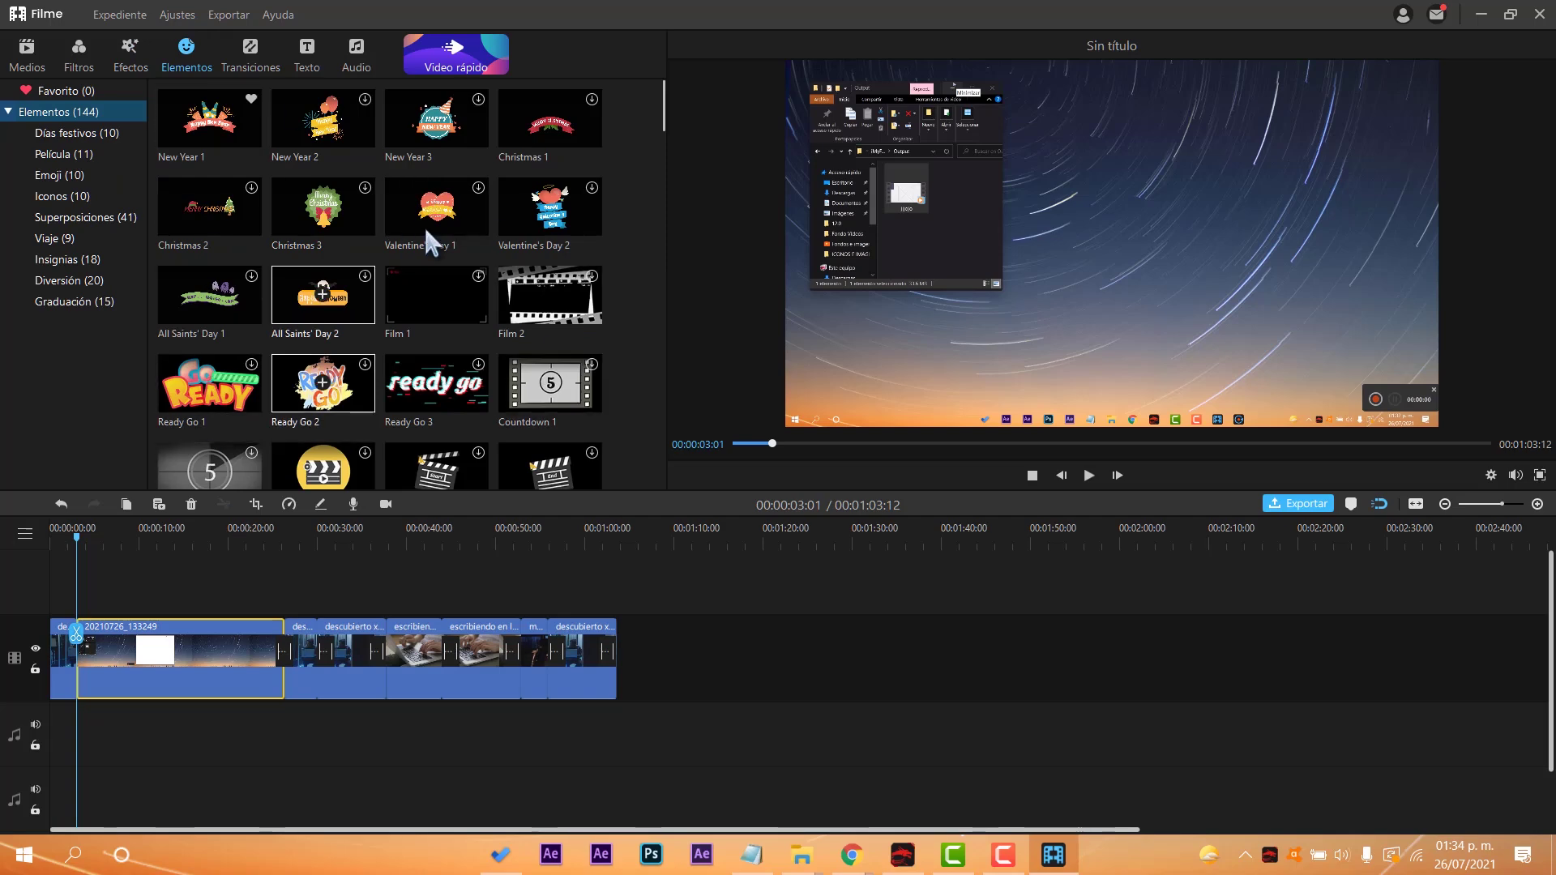
{"action": "left_click", "coordinate": [133, 60]}
{"action": "left_click", "coordinate": [74, 69]}
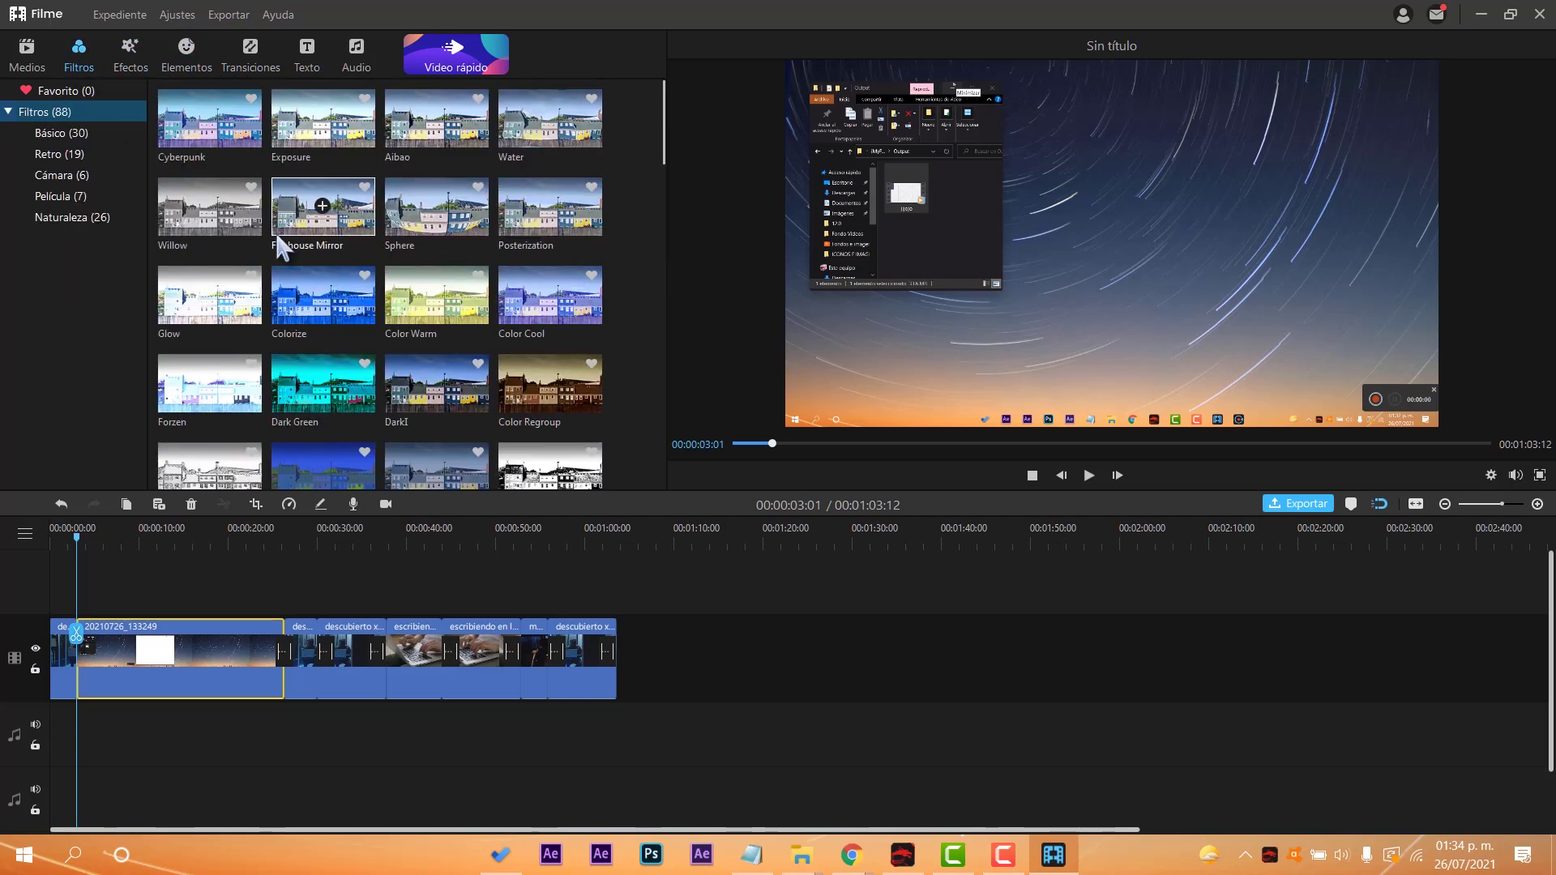
{"action": "left_click", "coordinate": [205, 537]}
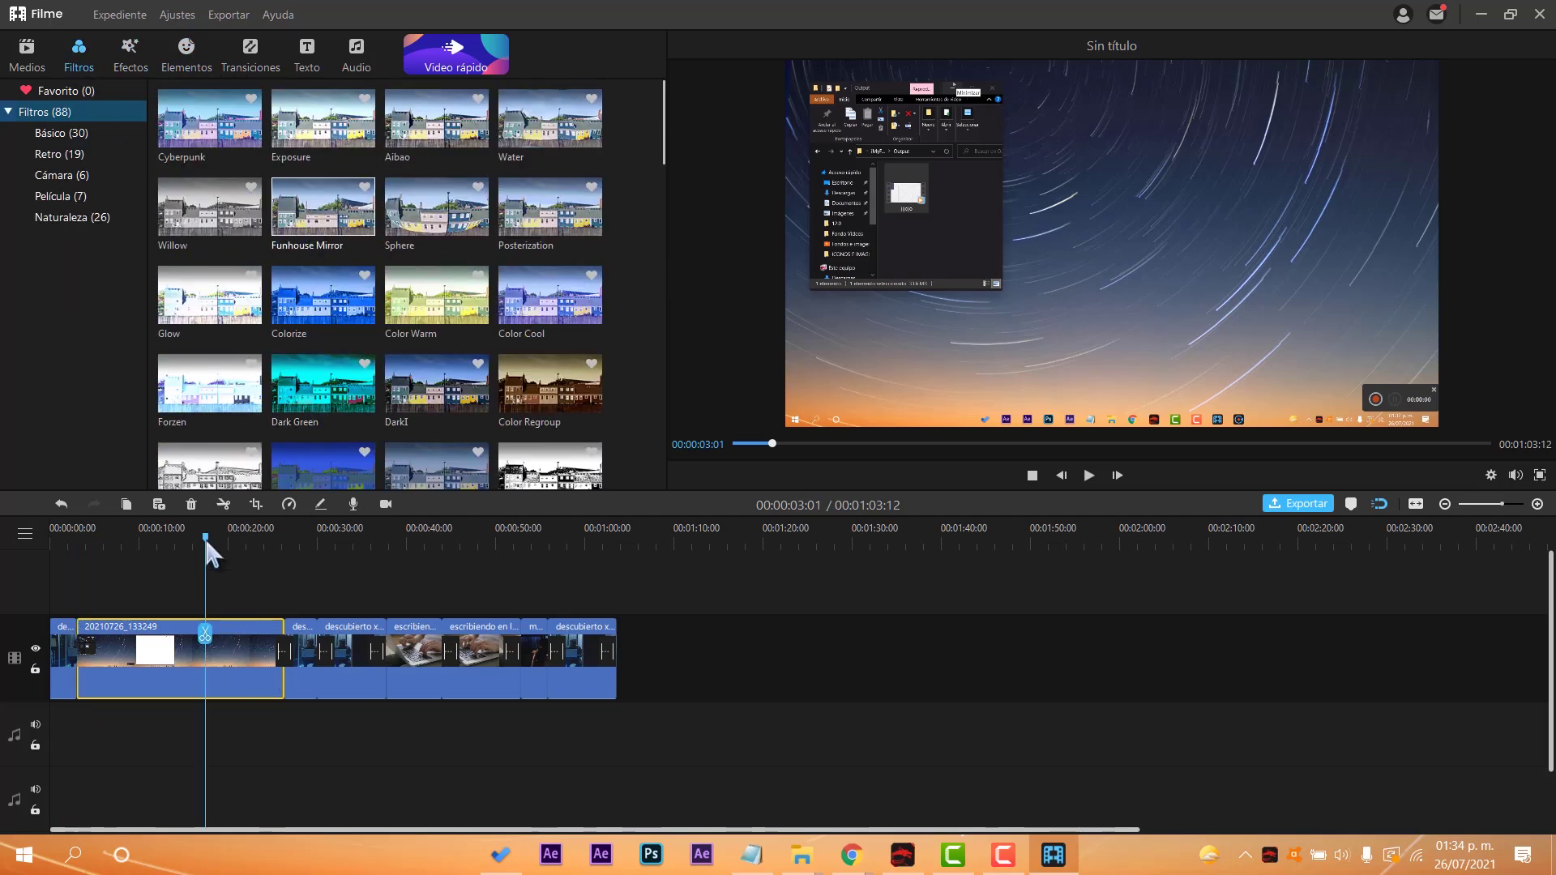
{"action": "left_click", "coordinate": [321, 296]}
- Rearrange the clips after the screen recording to close the gap in the video track, and delete the leftover short clips at the end
{"action": "left_click", "coordinate": [338, 628]}
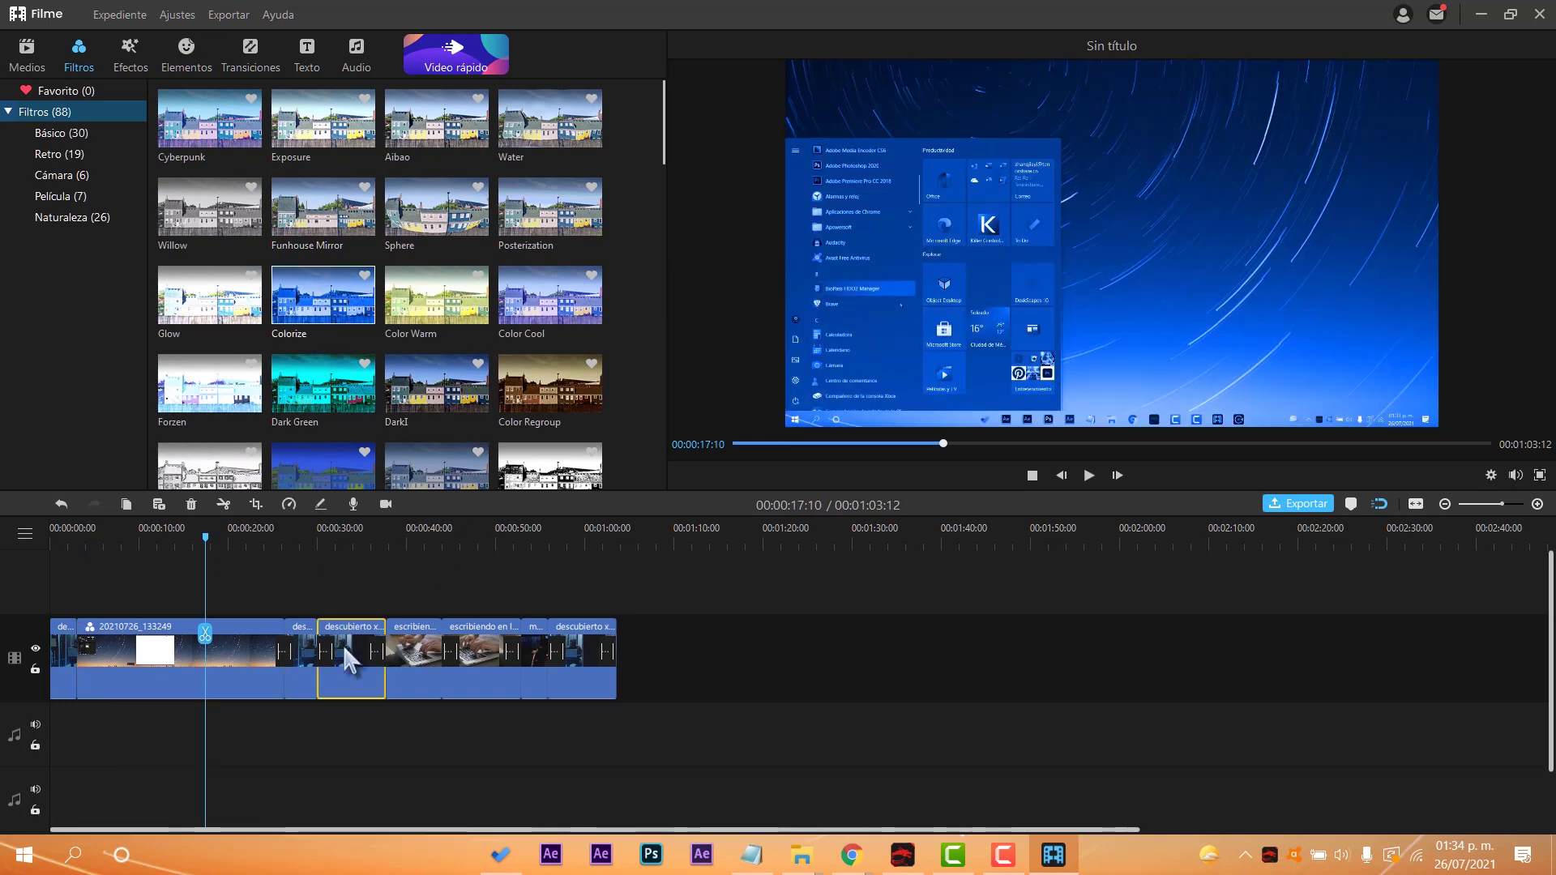
{"action": "left_click", "coordinate": [354, 527]}
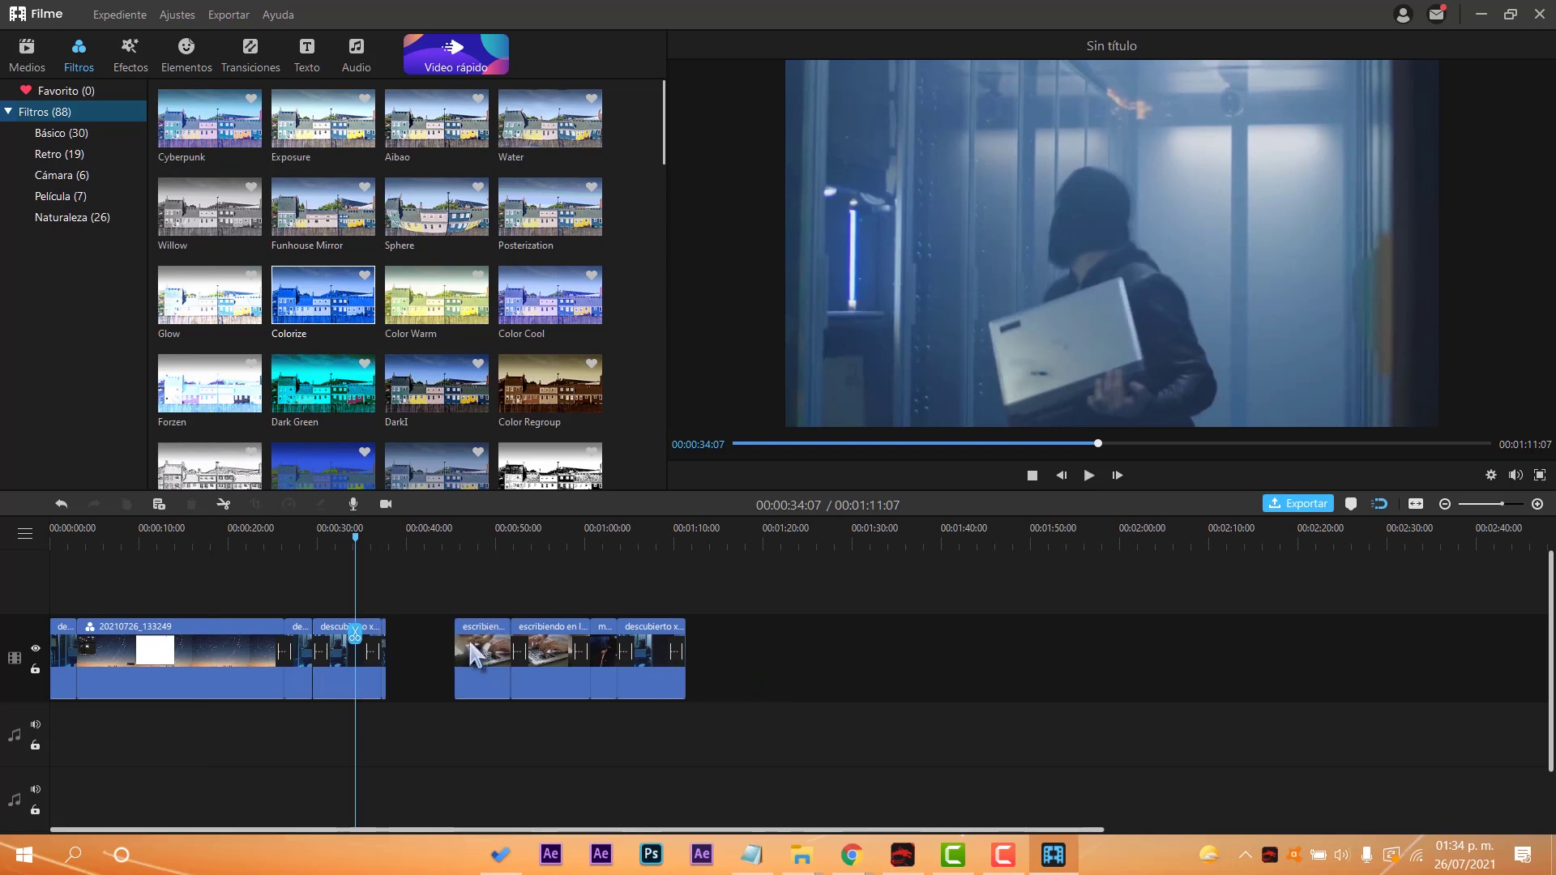
{"action": "mouse_move", "coordinate": [480, 655]}
{"action": "left_mouse_down"}
{"action": "mouse_move", "coordinate": [427, 659]}
{"action": "mouse_move", "coordinate": [478, 671]}
{"action": "mouse_move", "coordinate": [454, 667]}
{"action": "left_mouse_up"}
{"action": "left_click_drag", "start_coordinate": [653, 660], "coordinate": [583, 680]}
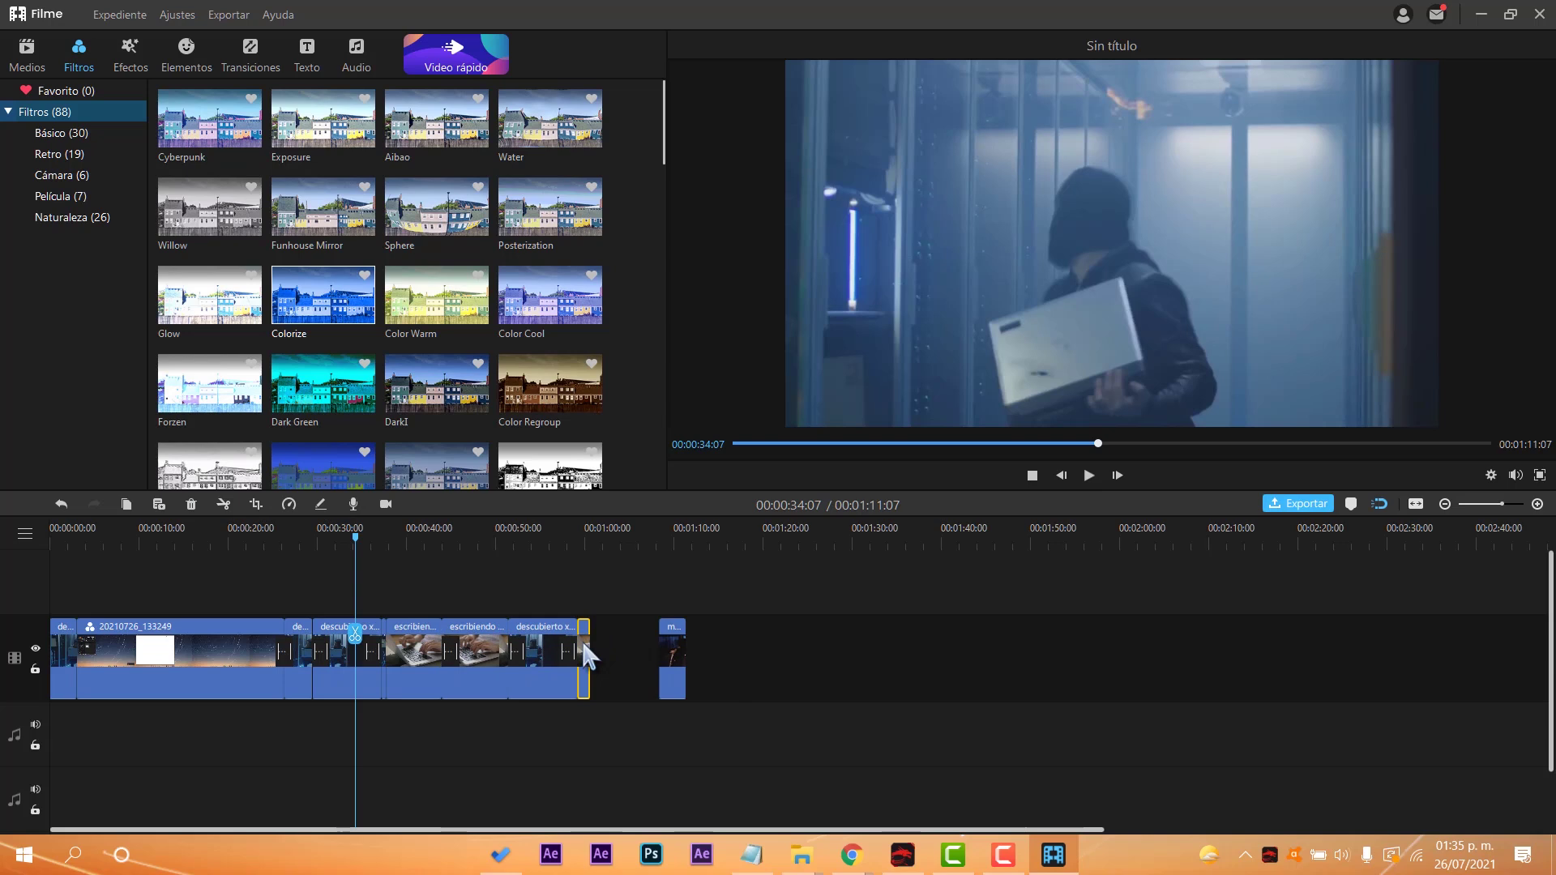
{"action": "left_click", "coordinate": [649, 645]}
{"action": "key", "text": "Delete"}
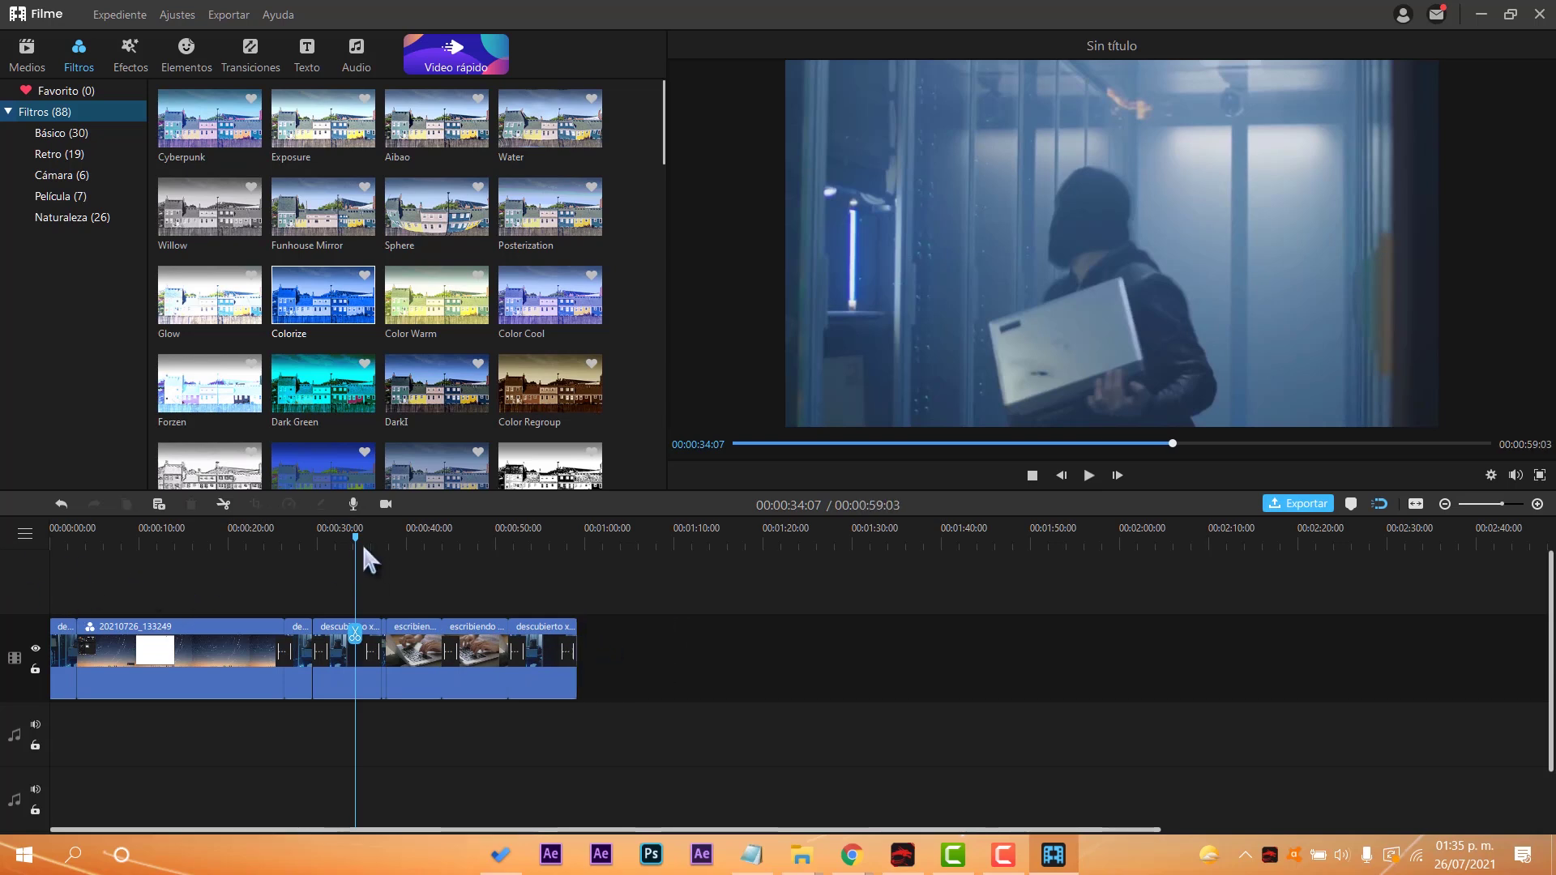
- Add the Inspiration track to the audio track, move it to the timeline's start, and trim it to the end of the video
{"action": "left_click", "coordinate": [357, 57]}
{"action": "left_click", "coordinate": [208, 123]}
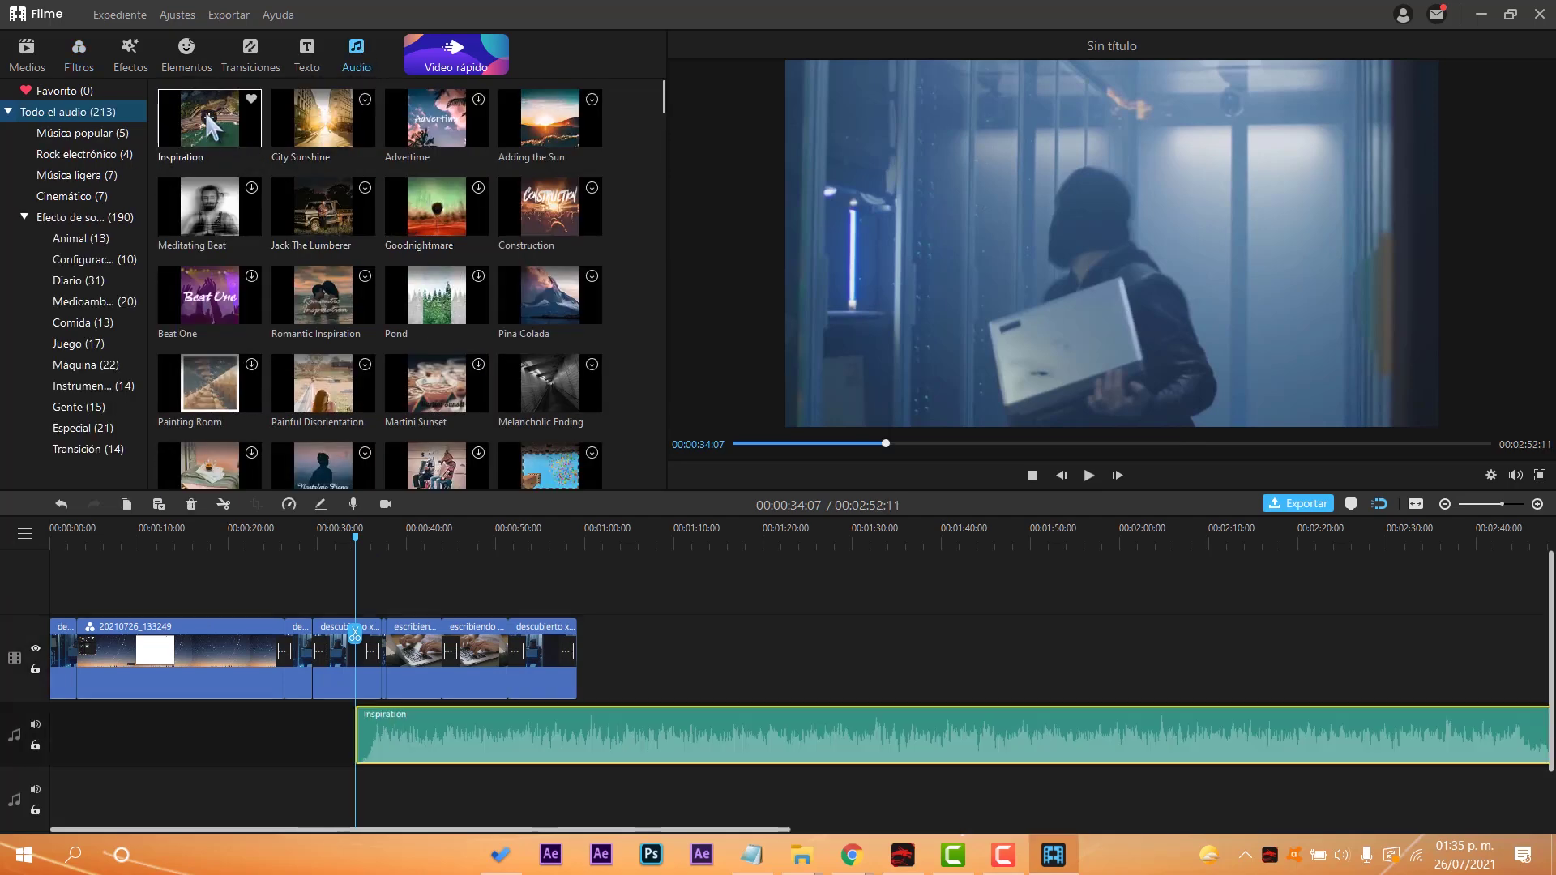
{"action": "left_click_drag", "start_coordinate": [428, 746], "coordinate": [110, 744]}
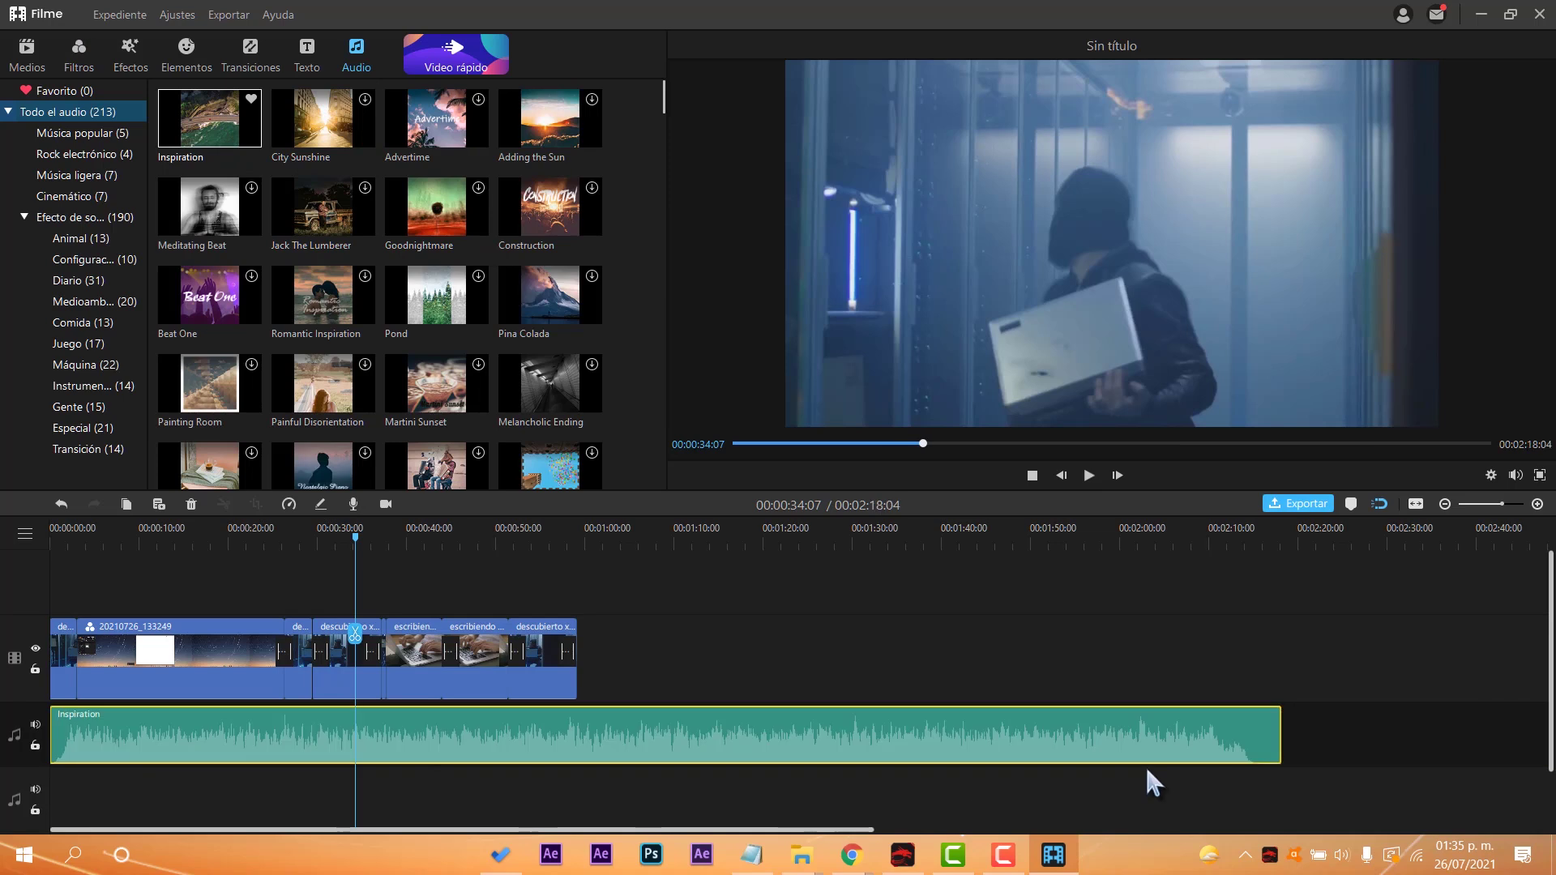
{"action": "left_click_drag", "start_coordinate": [1280, 740], "coordinate": [578, 761]}
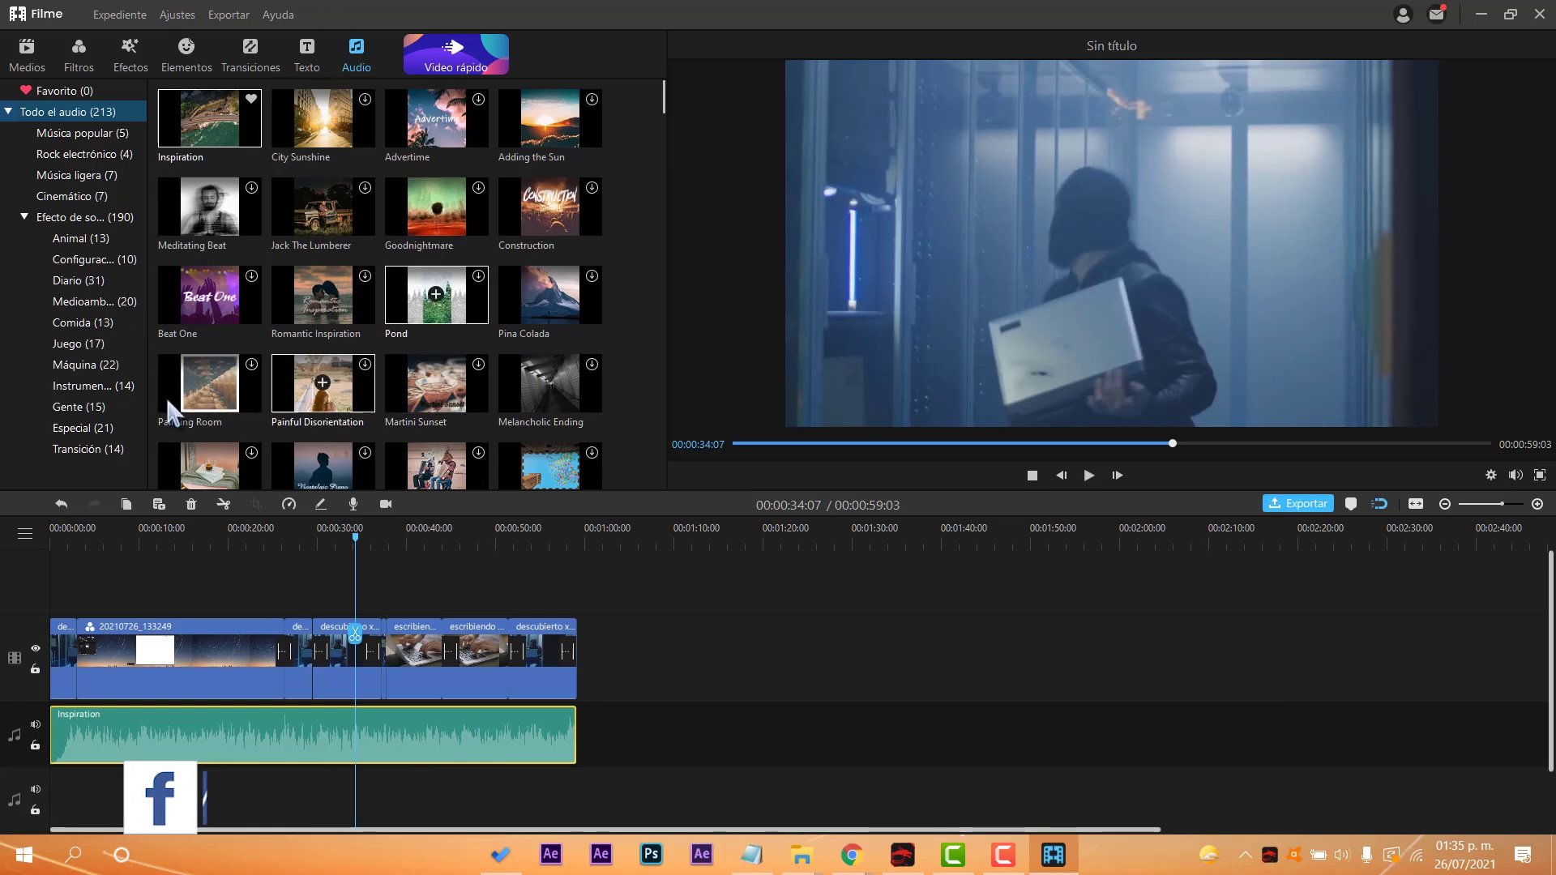
- Browse further down the audio library, and briefly play the edited sequence from 00:00:34:07
{"action": "scroll", "coordinate": [320, 405], "scroll_direction": "down", "scroll_amount": 5}
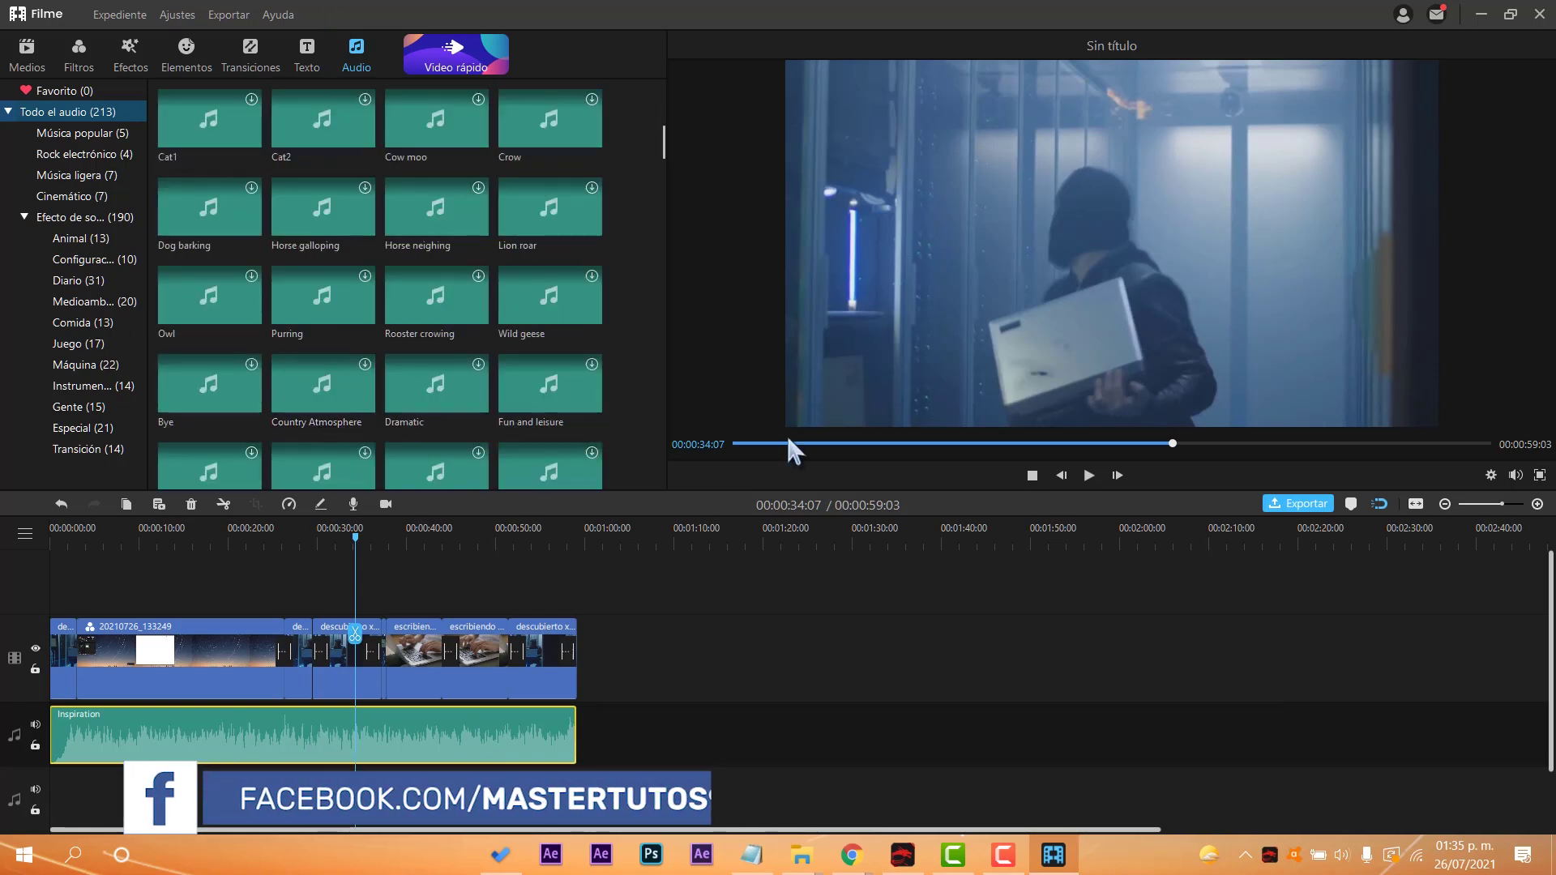
{"action": "left_click", "coordinate": [1090, 477]}
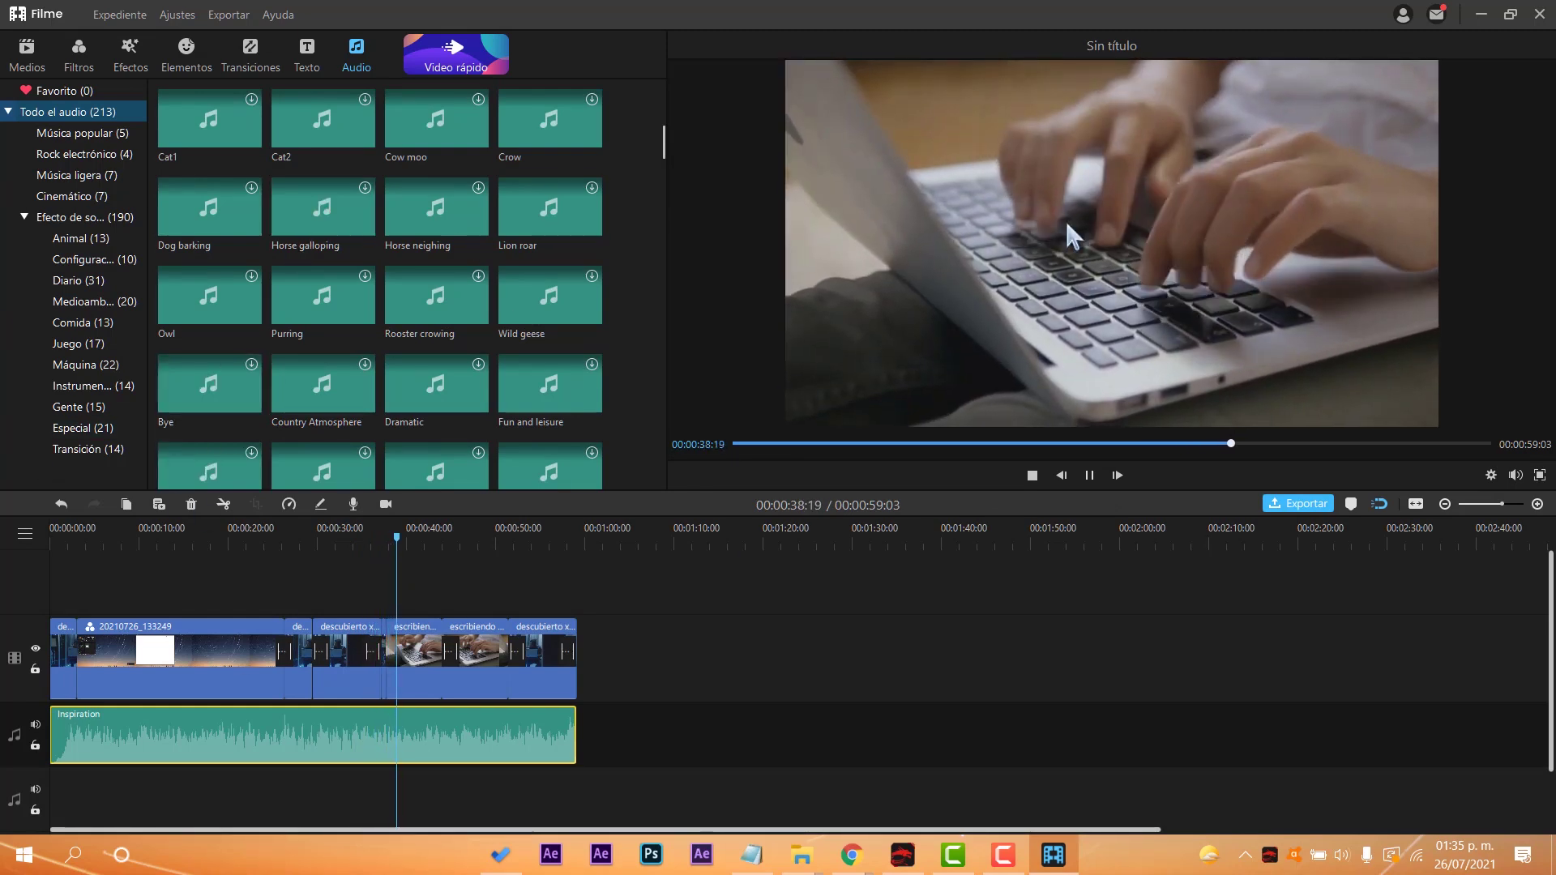
{"action": "left_click", "coordinate": [1089, 475]}
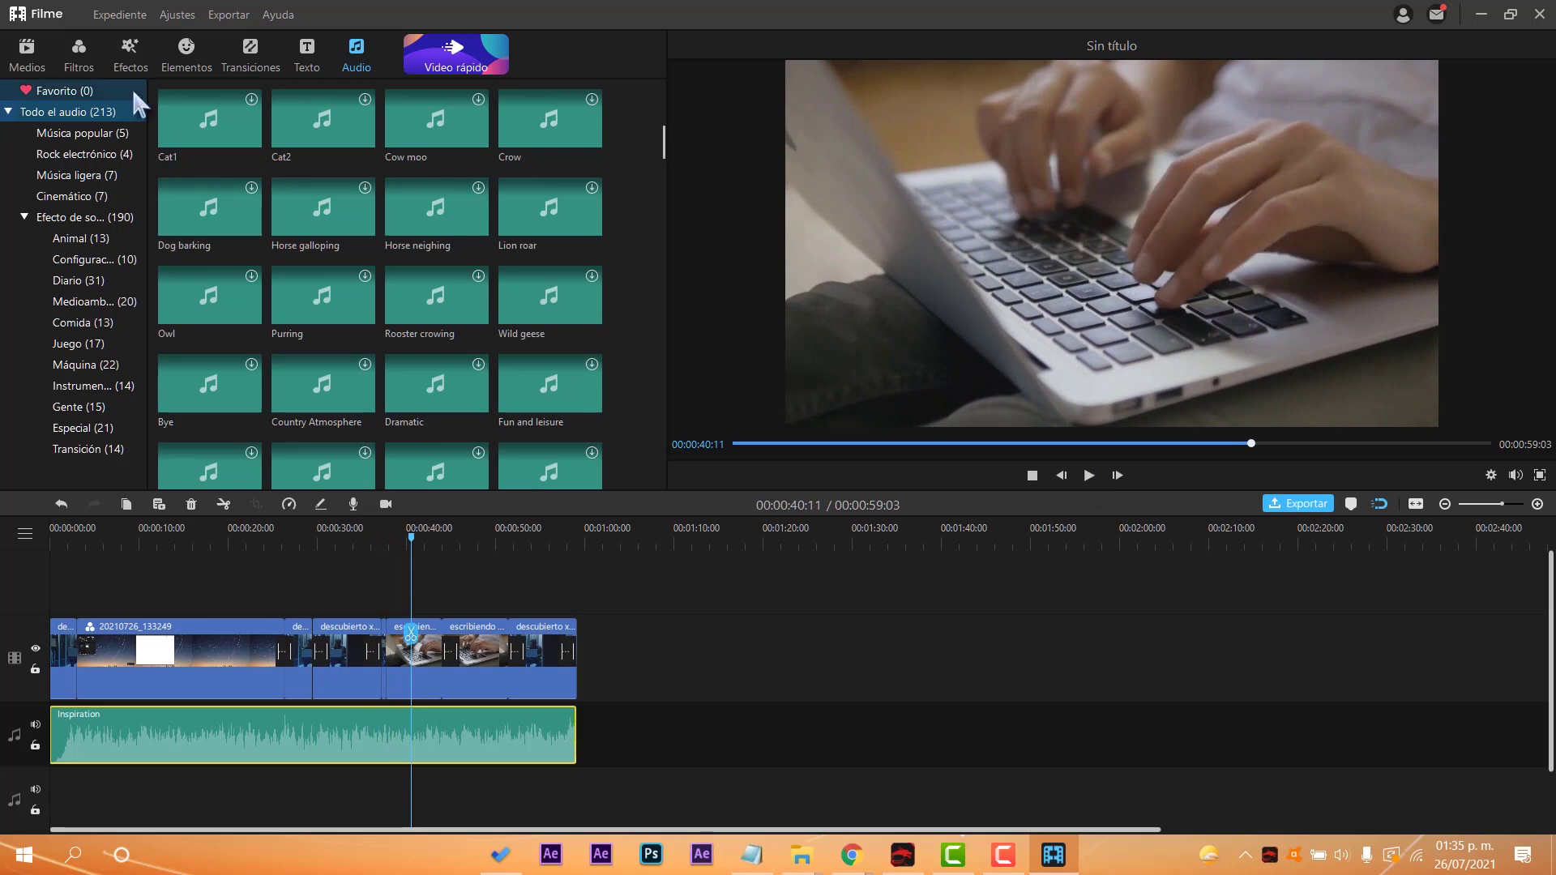
- Return to the media library, open the export settings, and look over the device, YouTube, Facebook and Twitter export options
{"action": "left_click", "coordinate": [26, 69]}
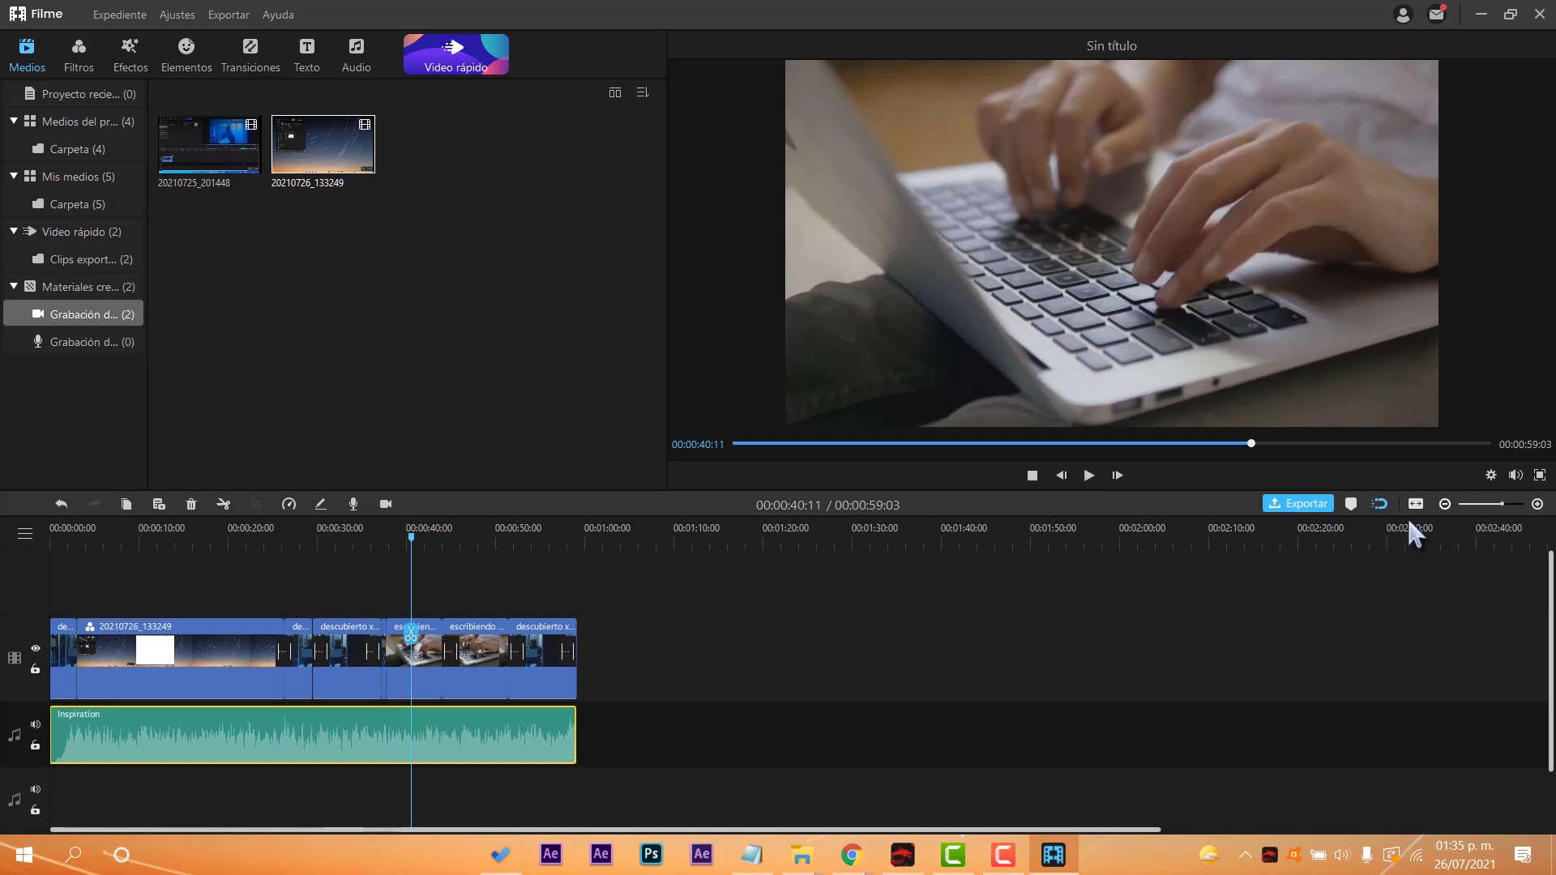
{"action": "left_click", "coordinate": [1279, 510]}
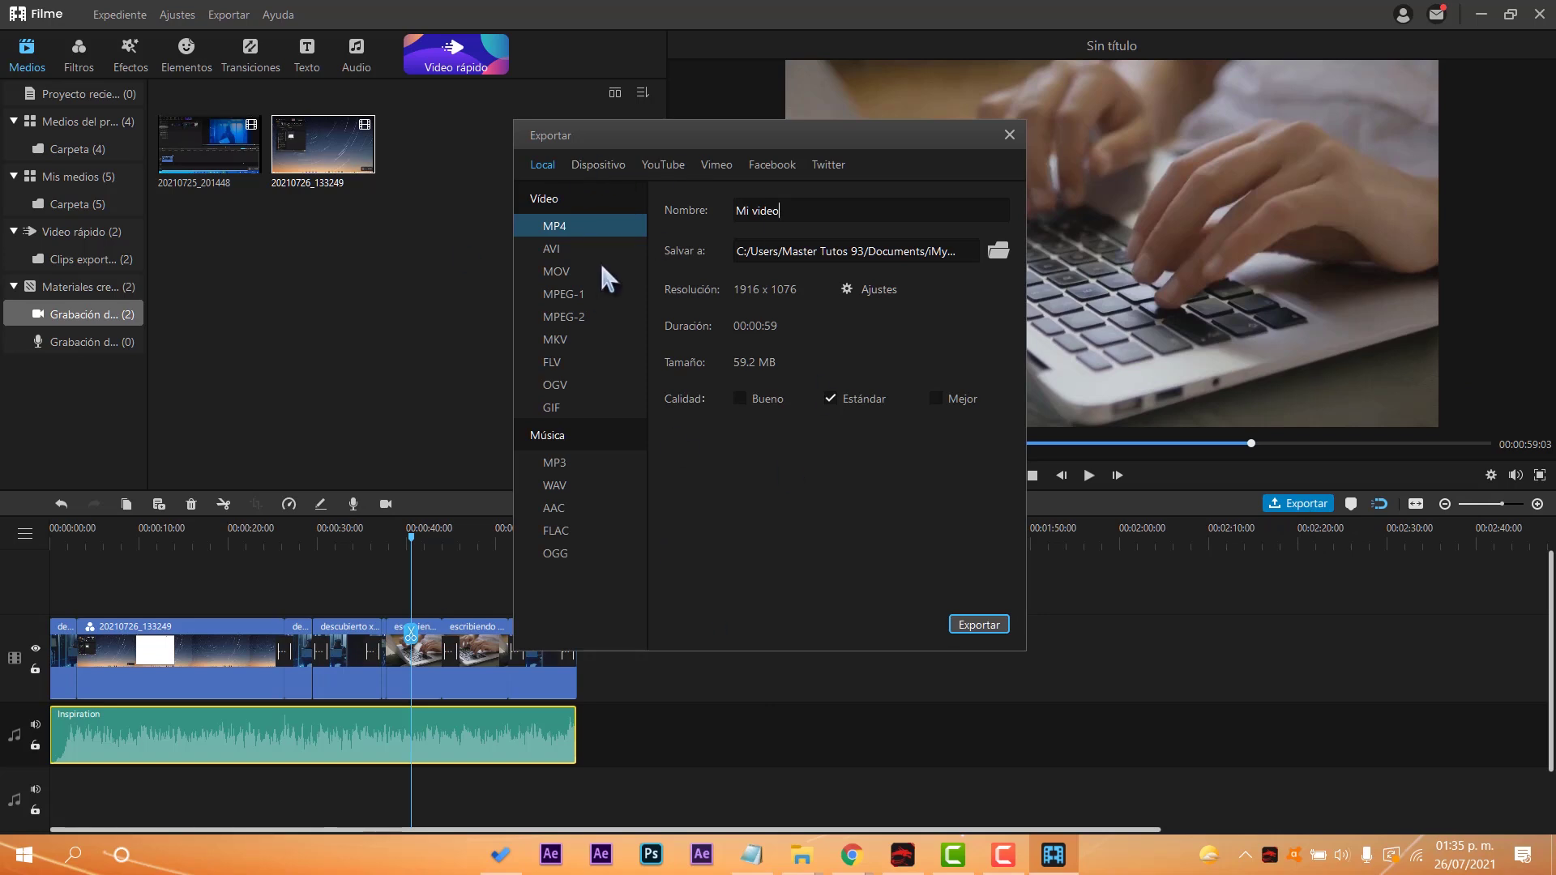
{"action": "left_click", "coordinate": [600, 162]}
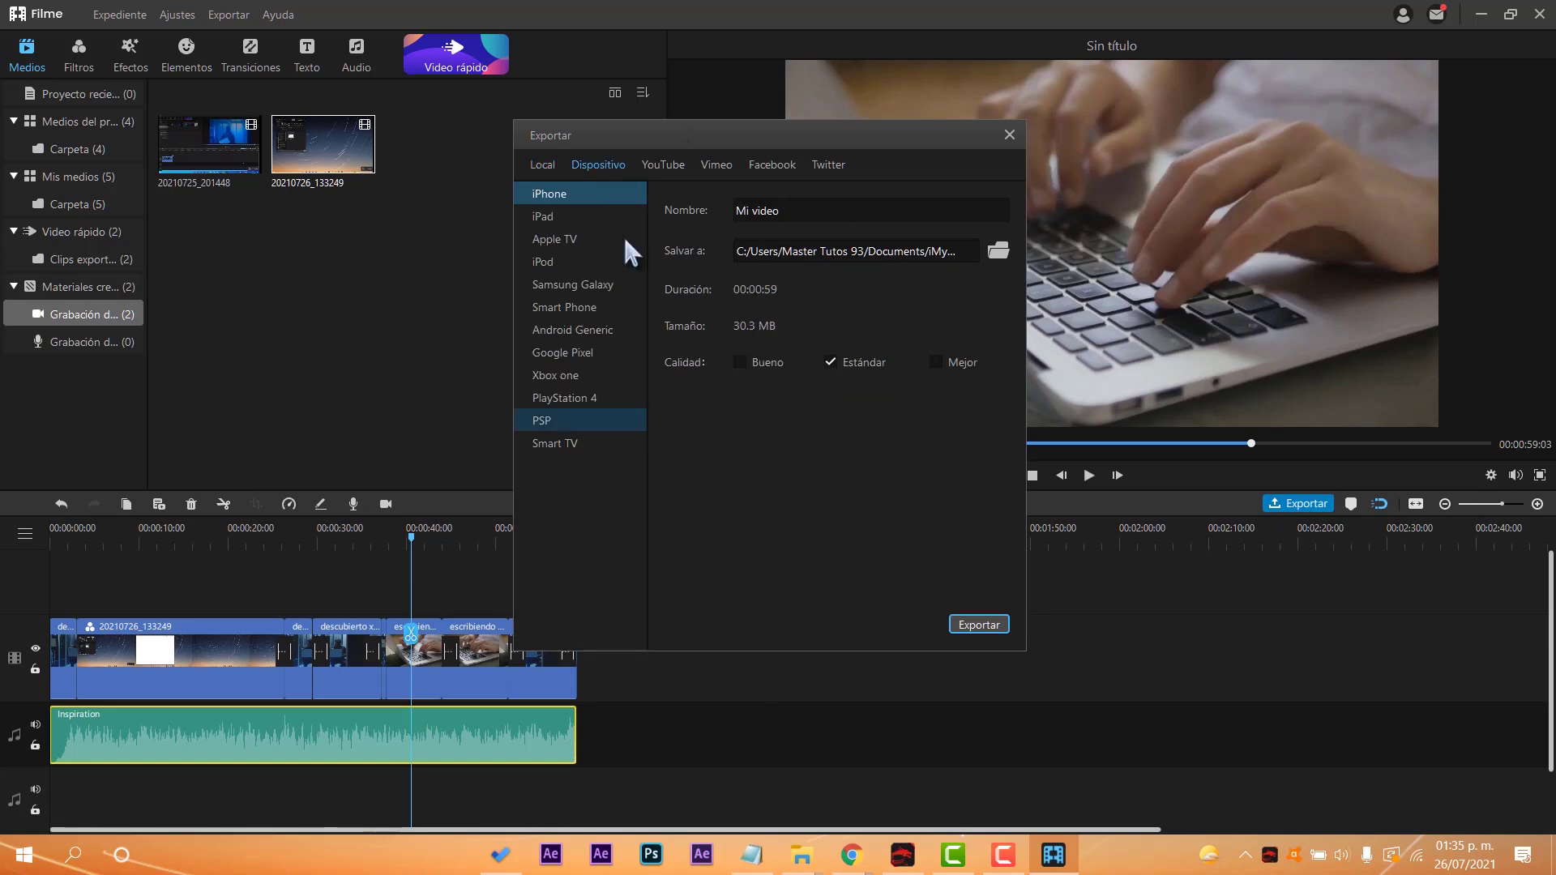
{"action": "left_click", "coordinate": [658, 167]}
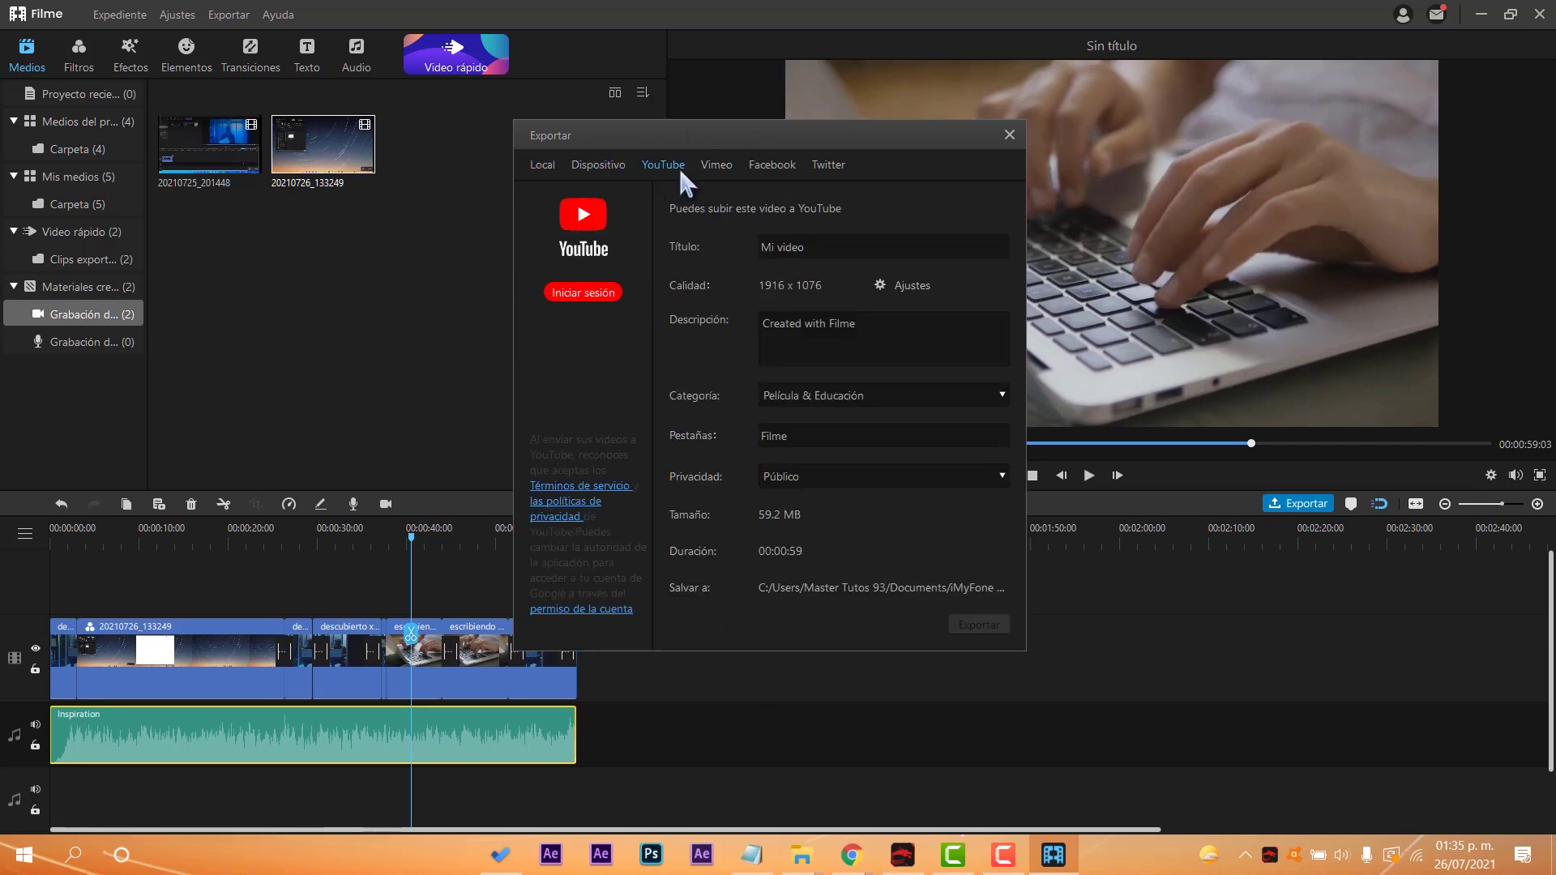
{"action": "left_click", "coordinate": [780, 168]}
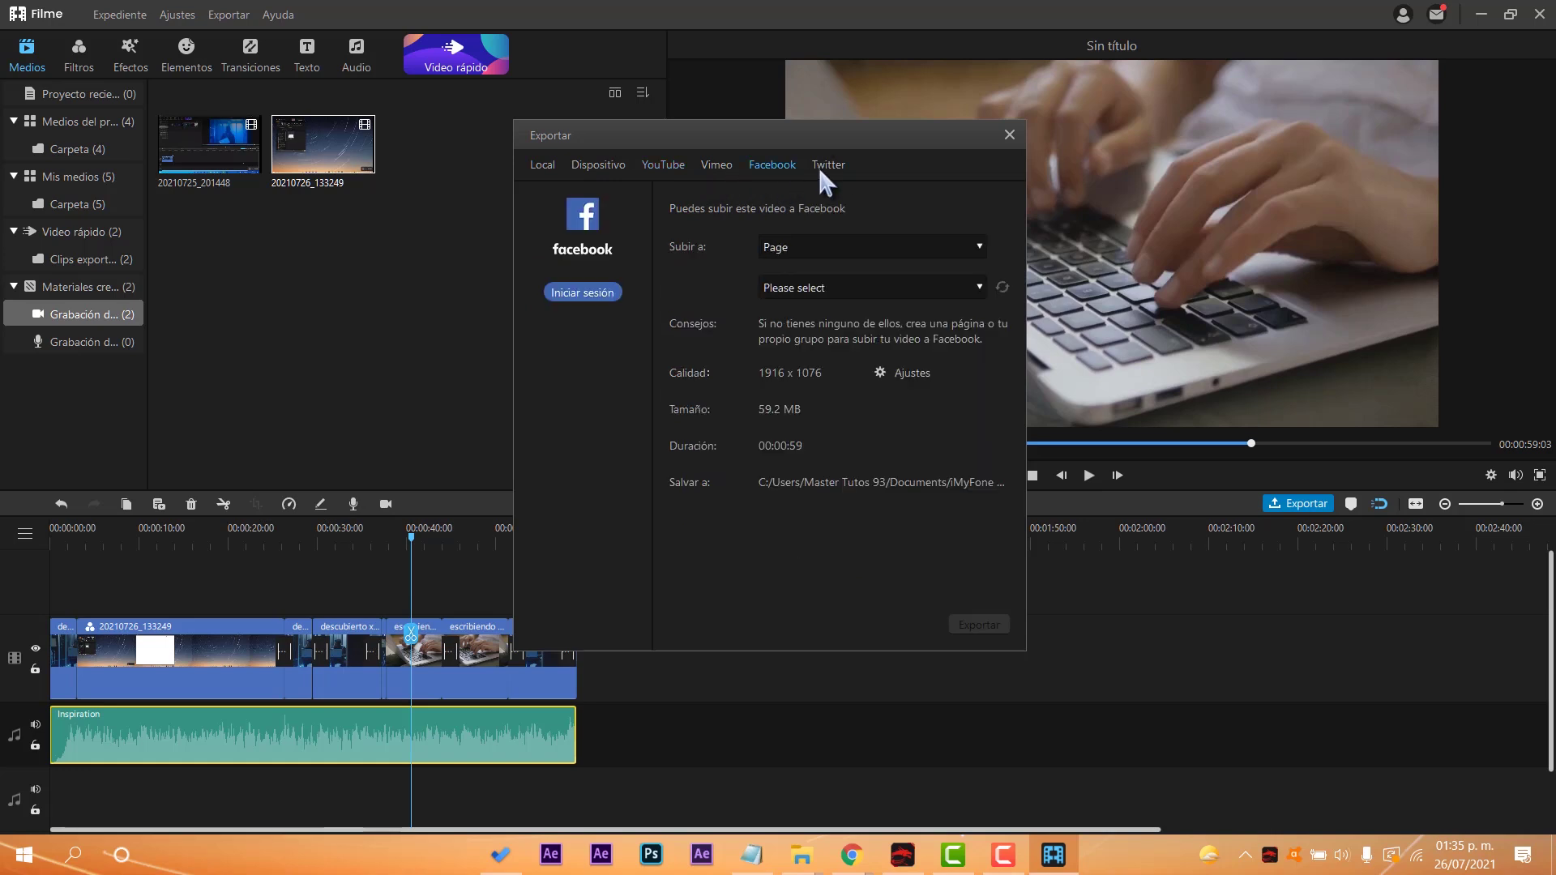
{"action": "left_click", "coordinate": [831, 166]}
- Export the sequence locally as an MP4 file named "video rapido"
{"action": "left_click", "coordinate": [552, 163]}
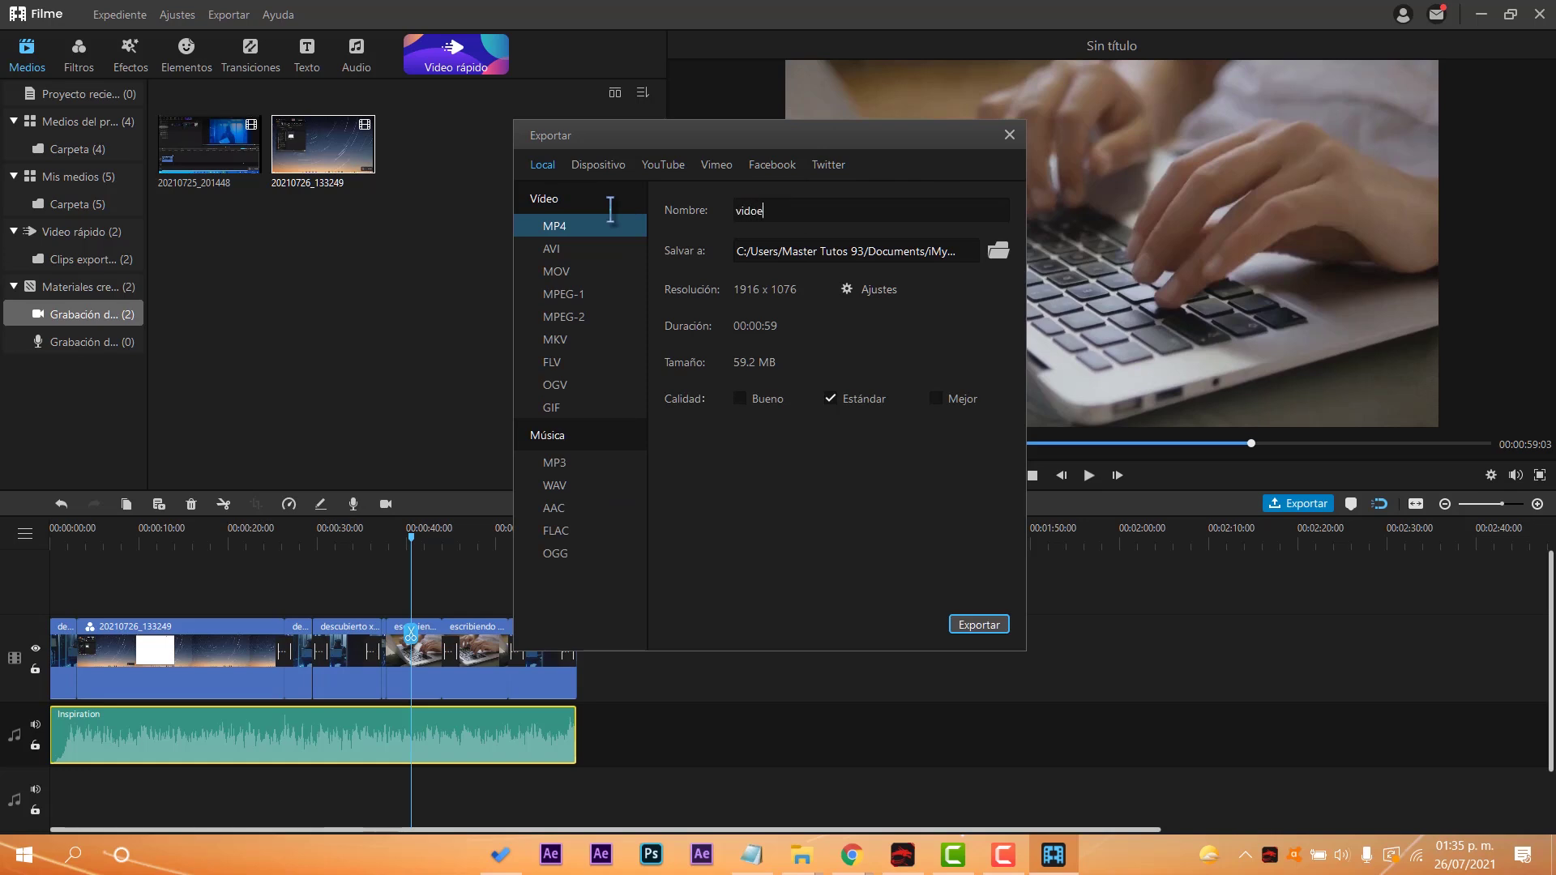
{"action": "type", "text": "rapido"}
{"action": "left_click", "coordinate": [974, 620]}
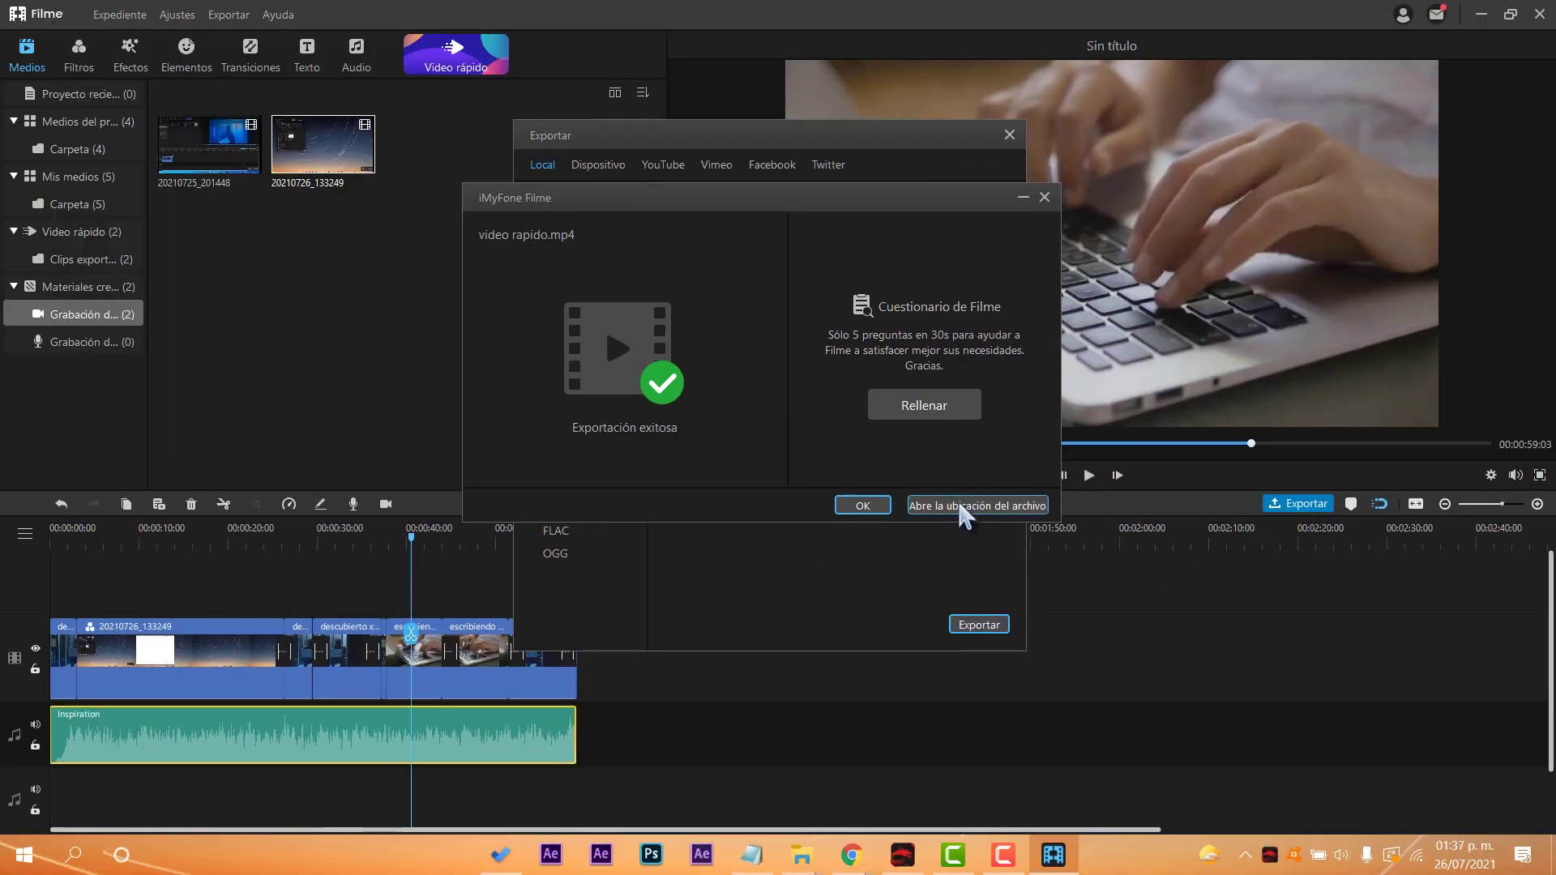
- Open the exported file's location, play video rapido in the media player while skipping through to near its end, and close the player
{"action": "left_click", "coordinate": [966, 507]}
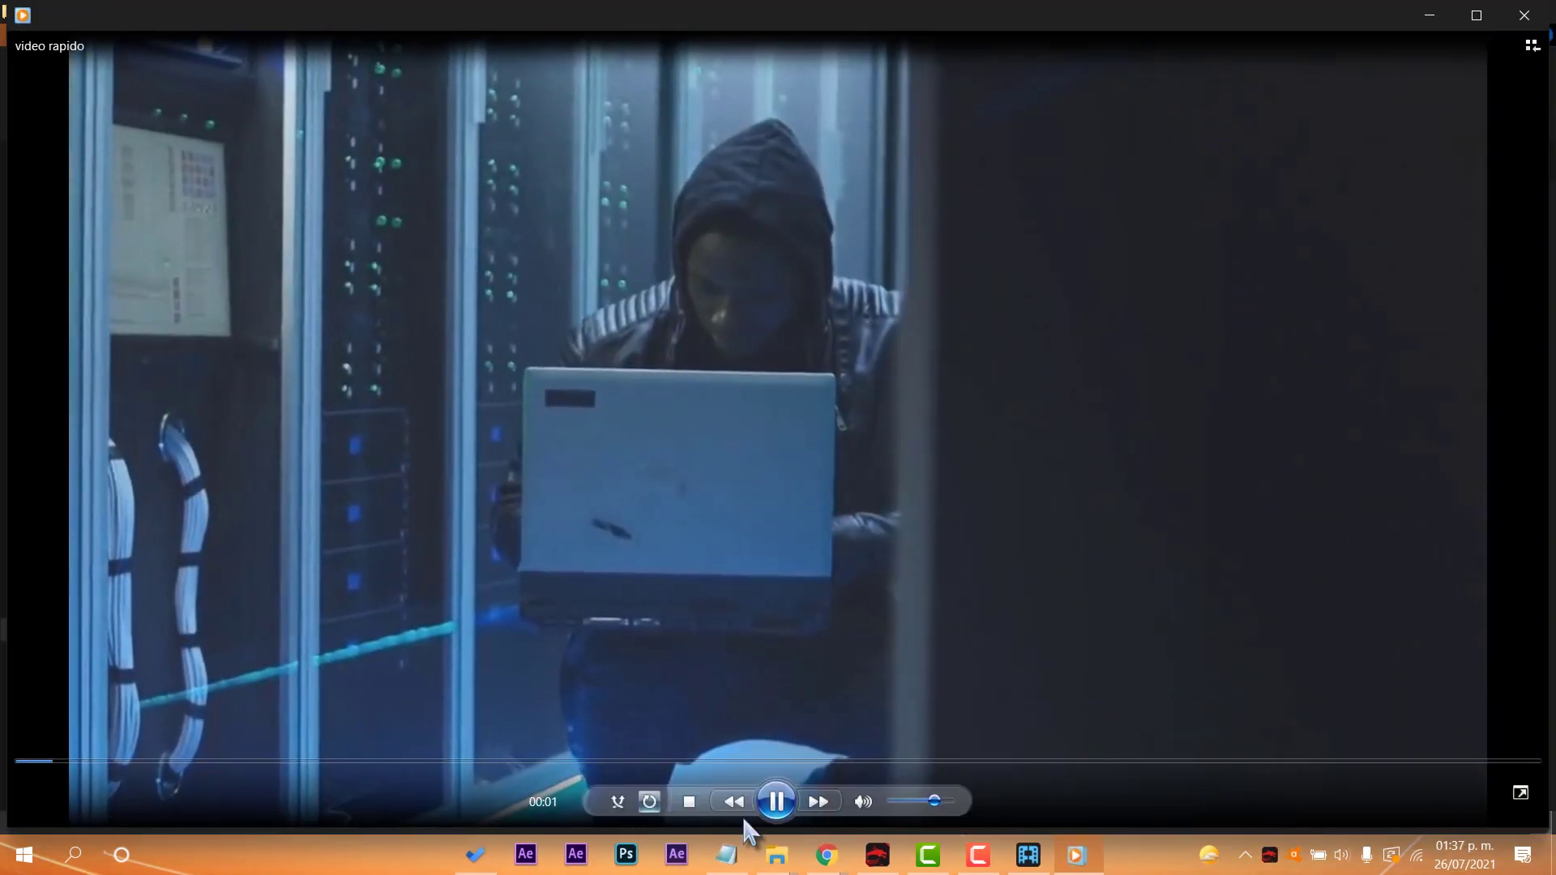
{"action": "left_click", "coordinate": [361, 761]}
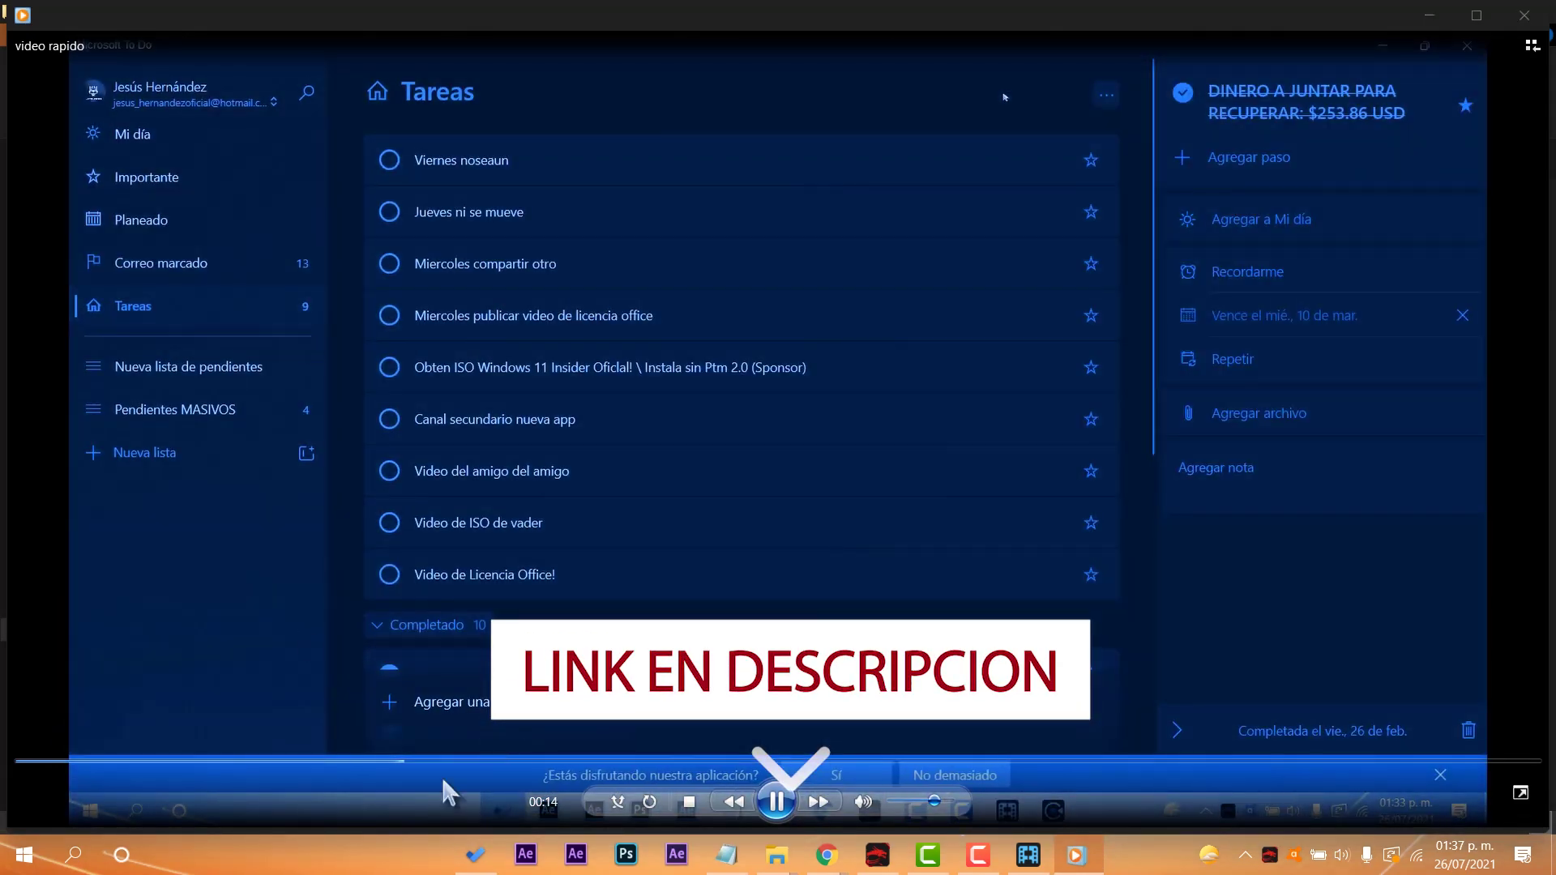
{"action": "left_click", "coordinate": [562, 762]}
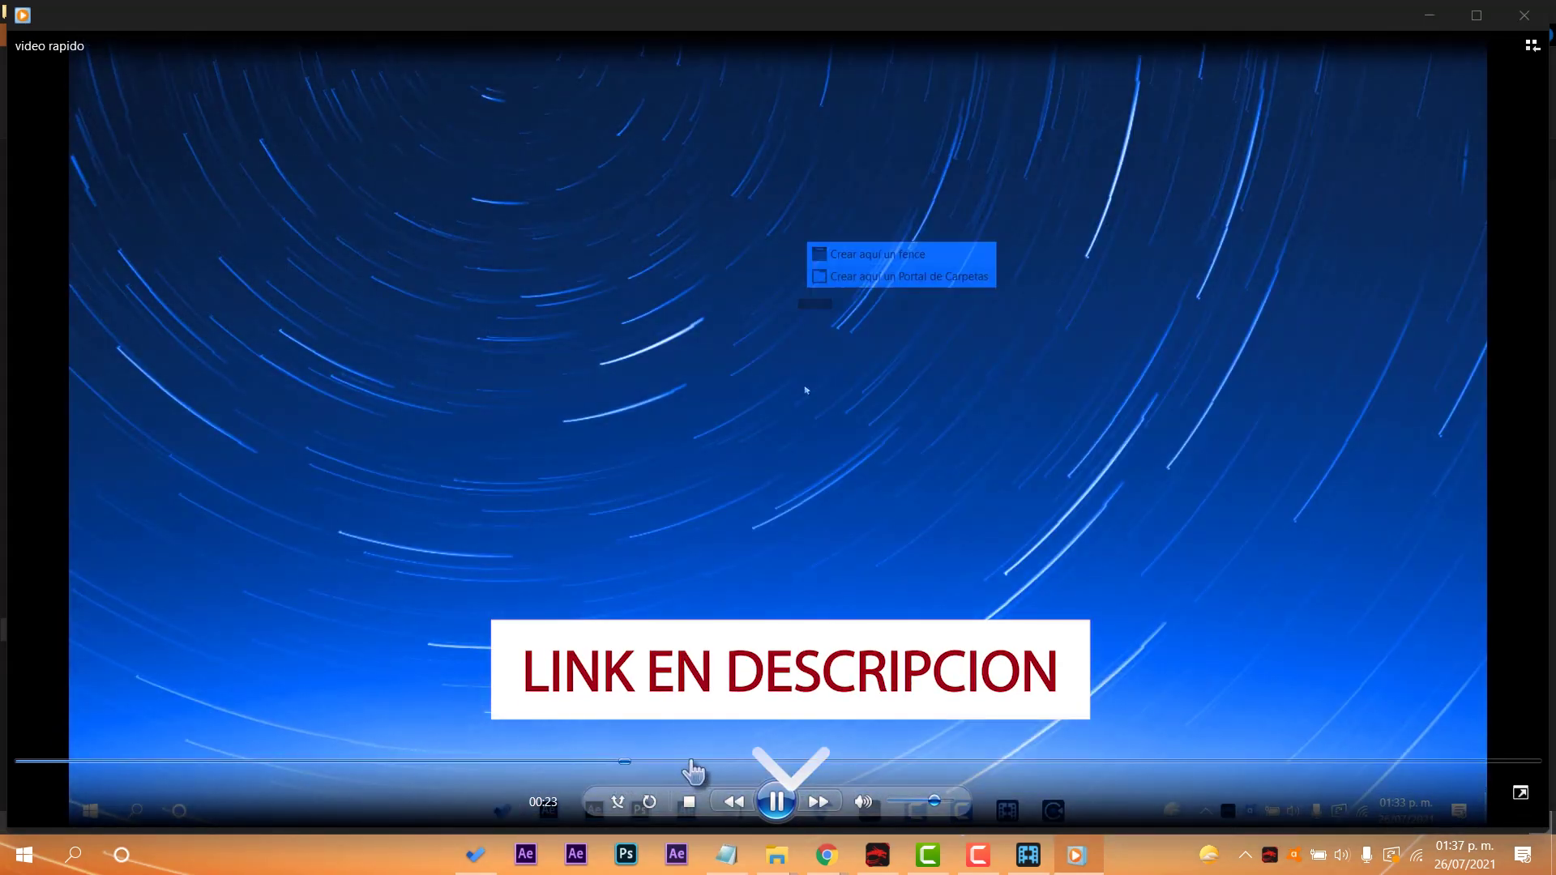
{"action": "left_click", "coordinate": [692, 762]}
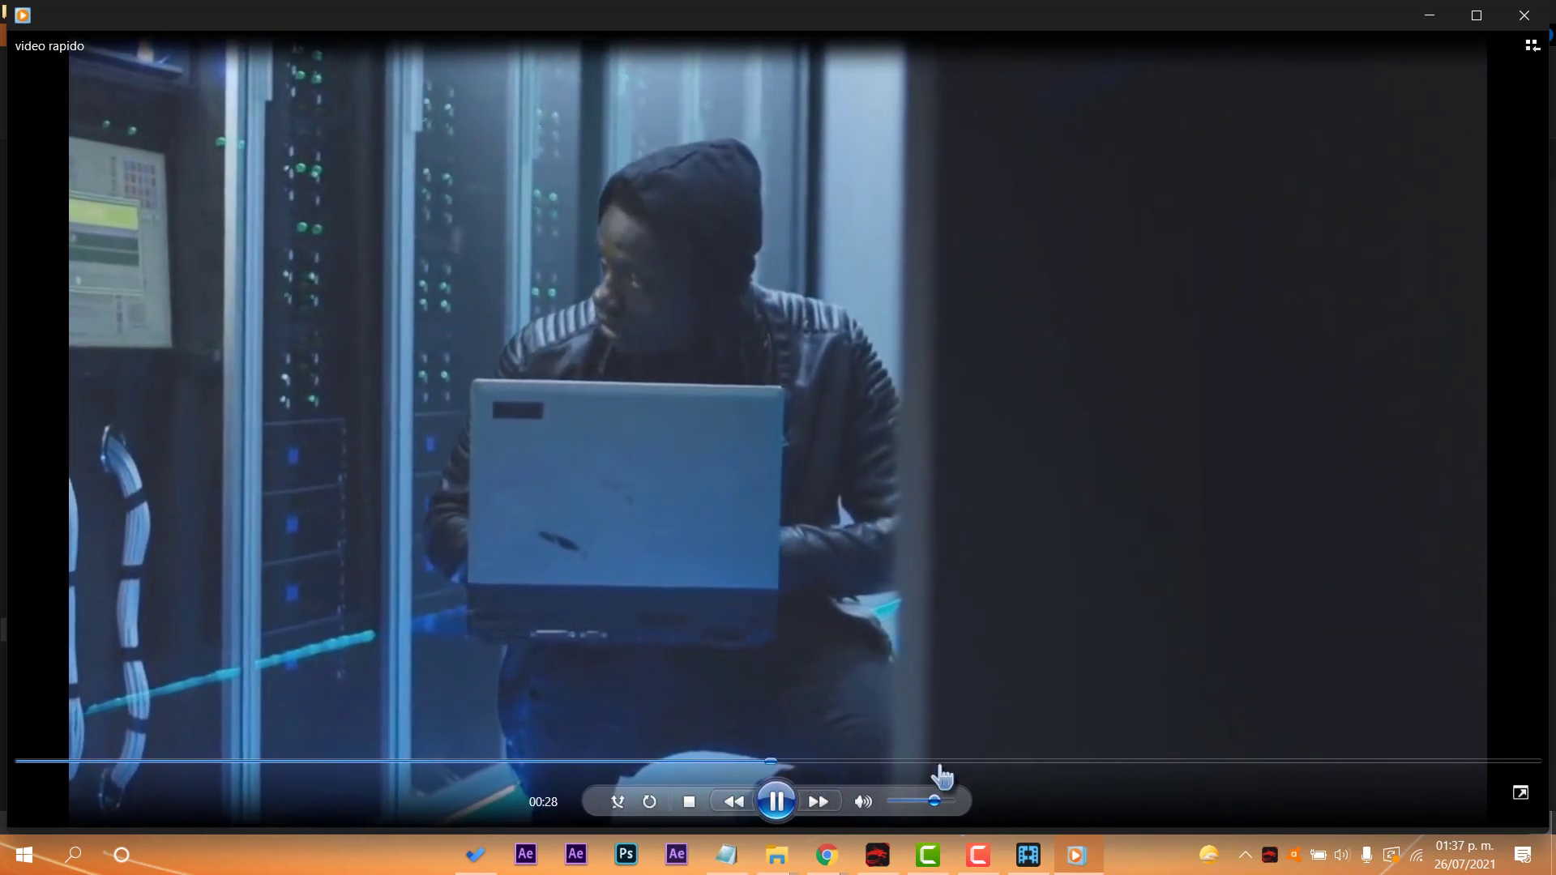
{"action": "left_click", "coordinate": [939, 763]}
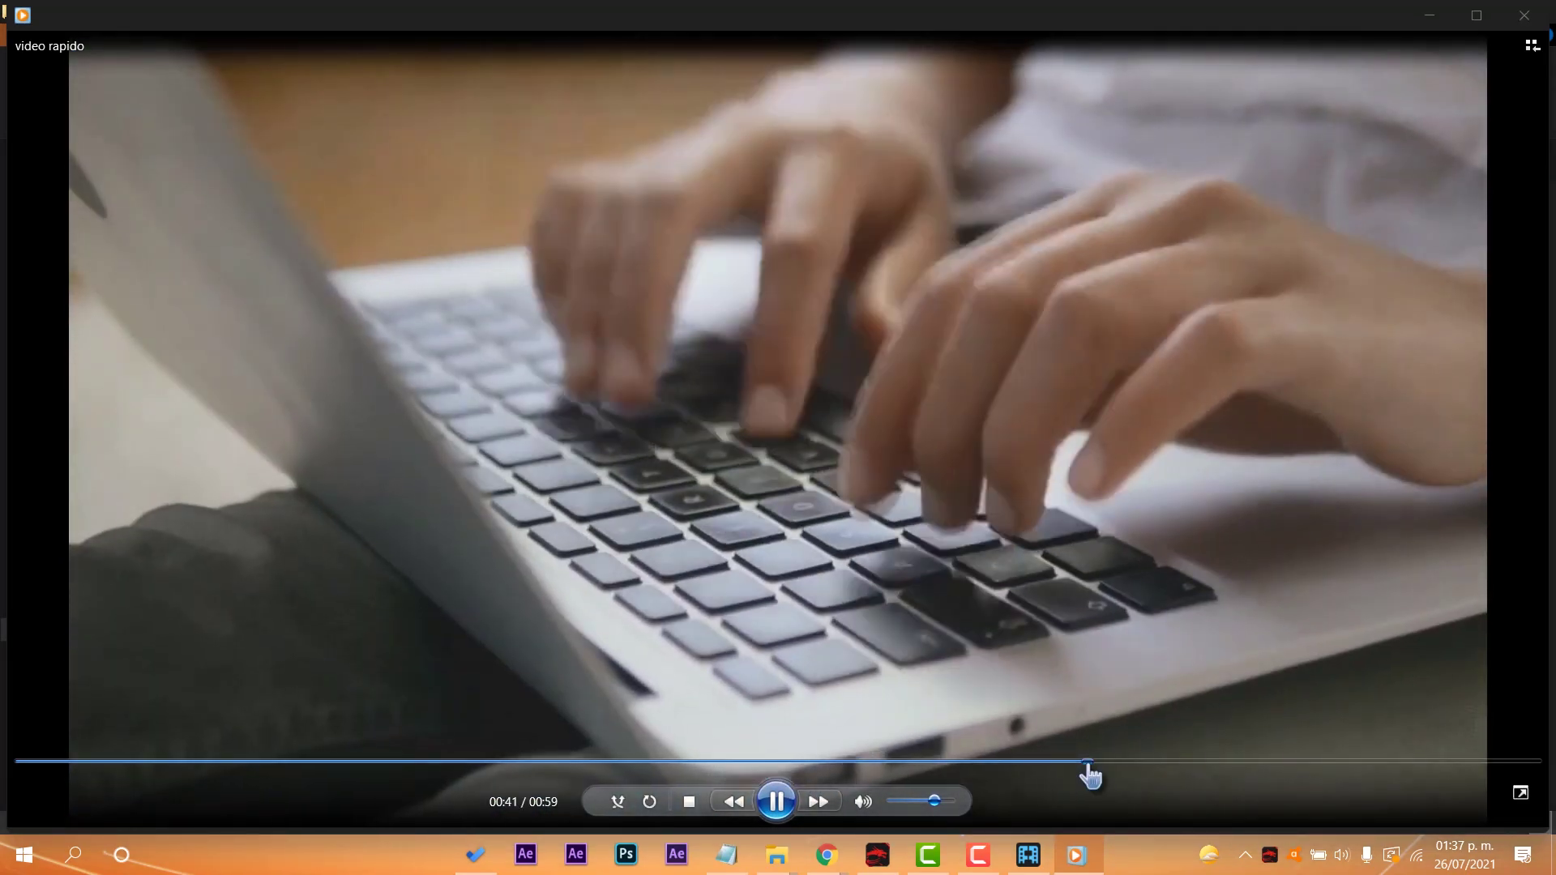
{"action": "left_click", "coordinate": [1152, 763]}
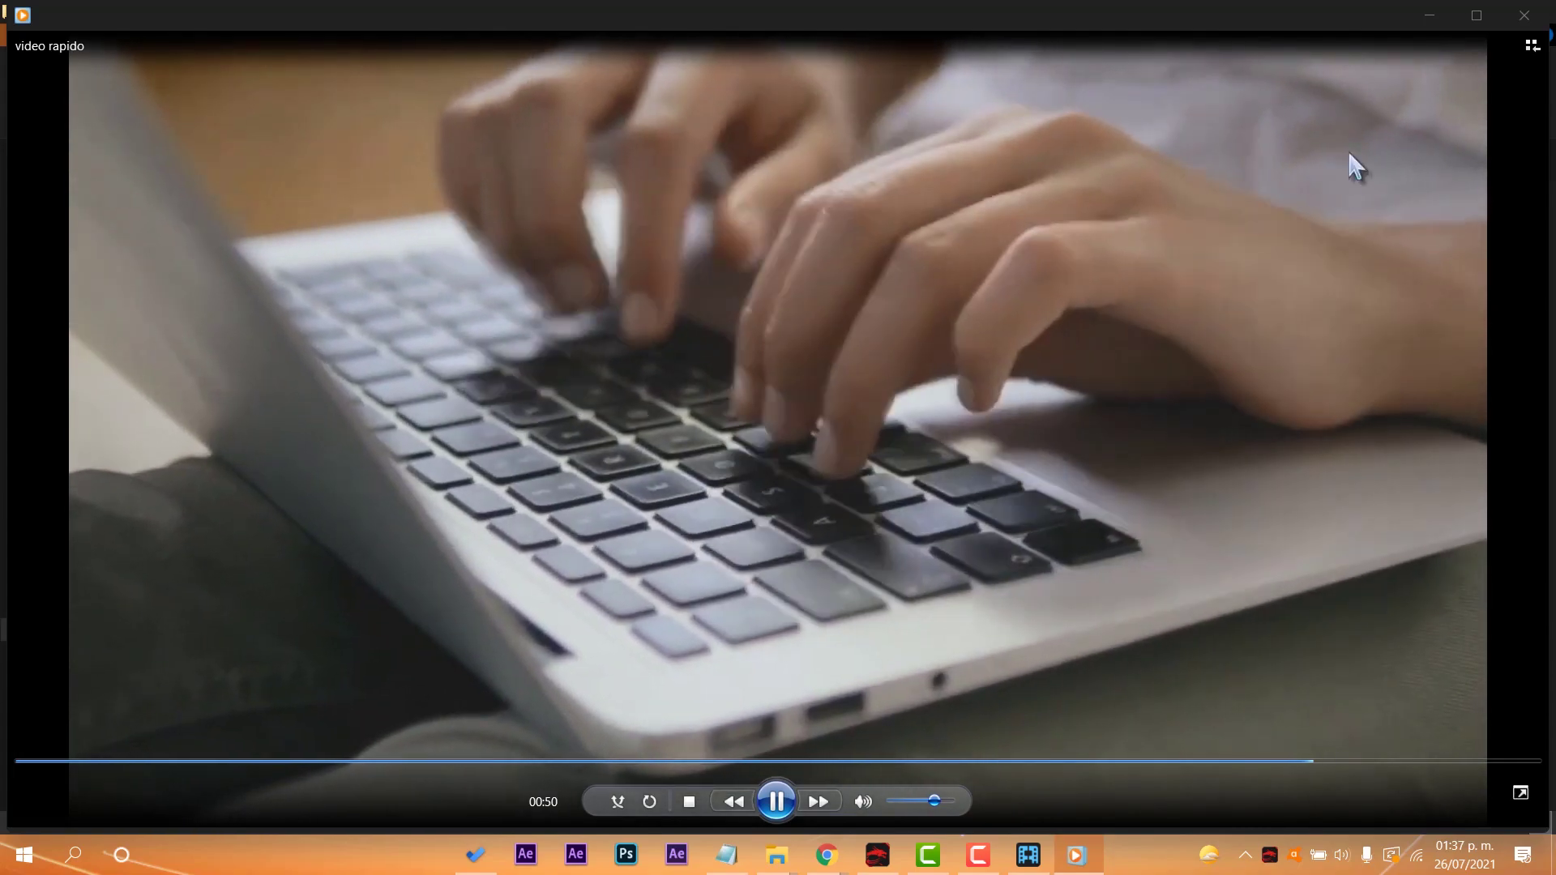
{"action": "left_click", "coordinate": [1524, 15]}
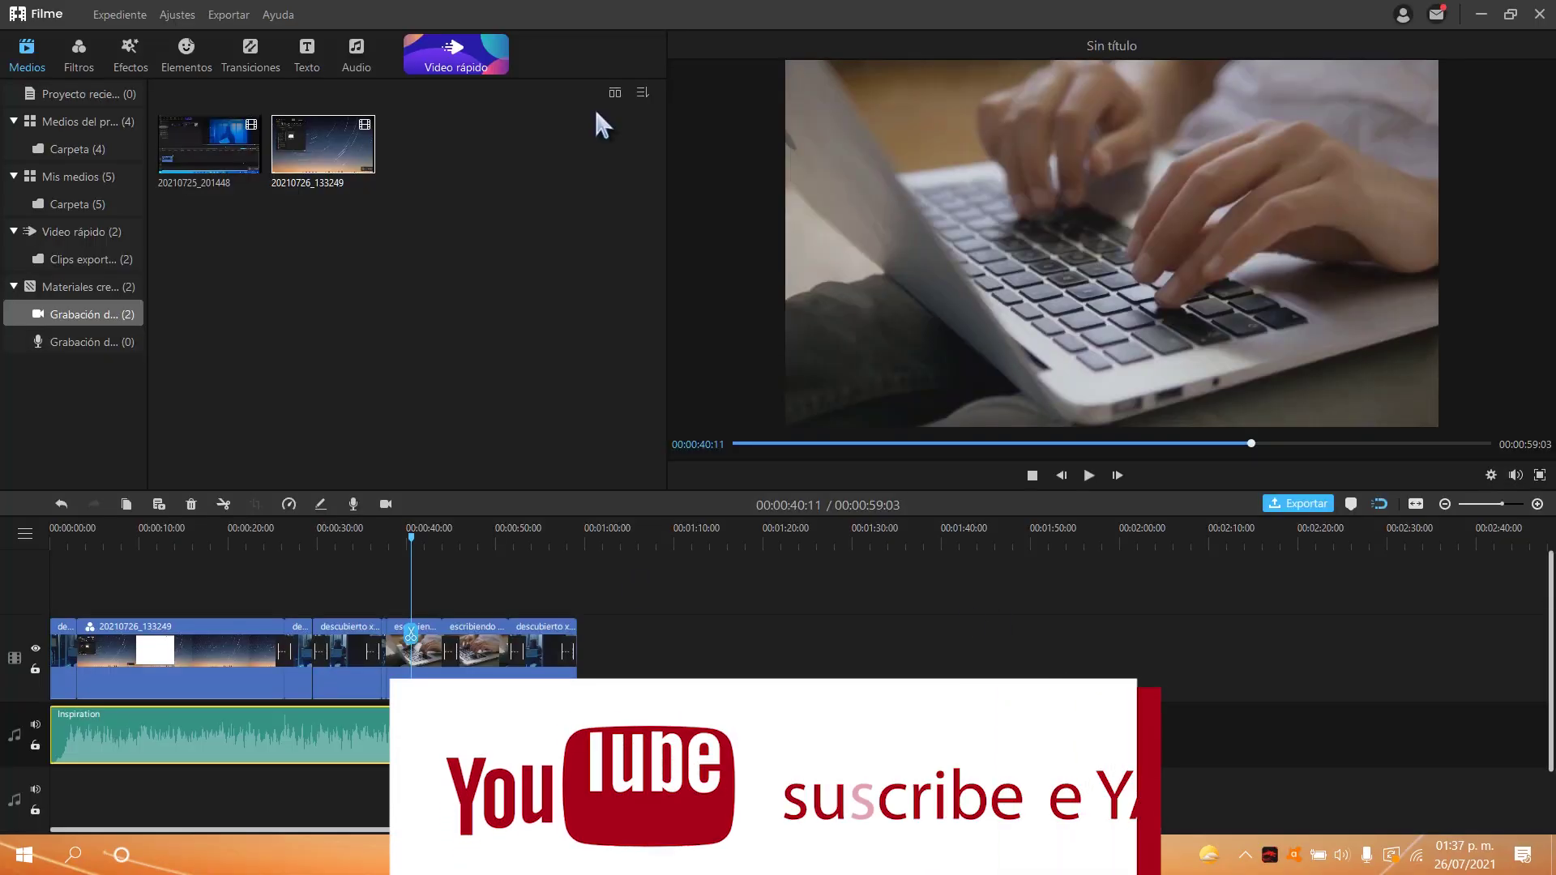